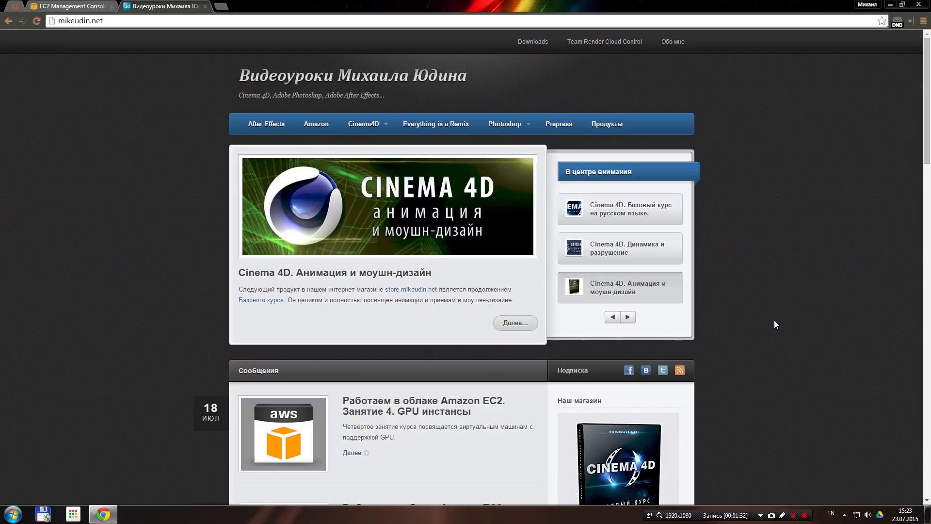
# Launch a new instance from the Cinema4DR16.050 AMI in the EC2 console
pyautogui.click(96, 6)
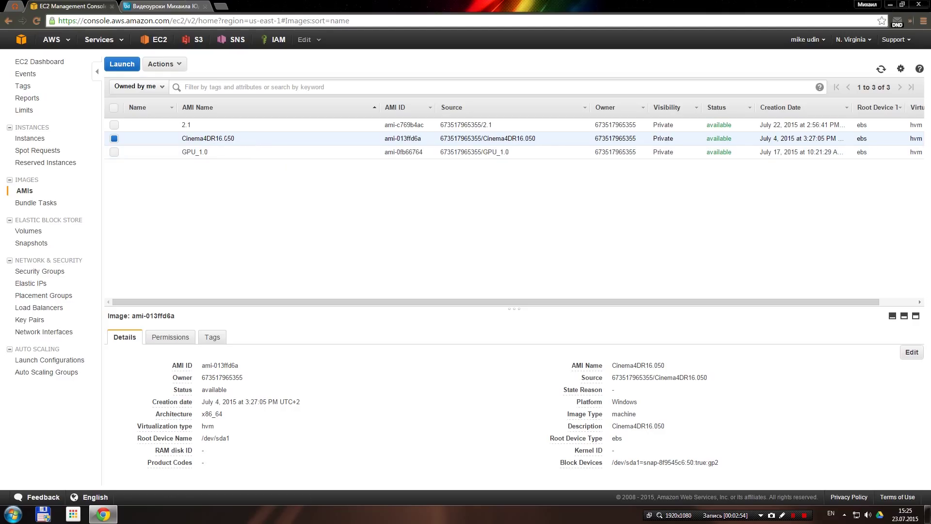
pyautogui.click(121, 64)
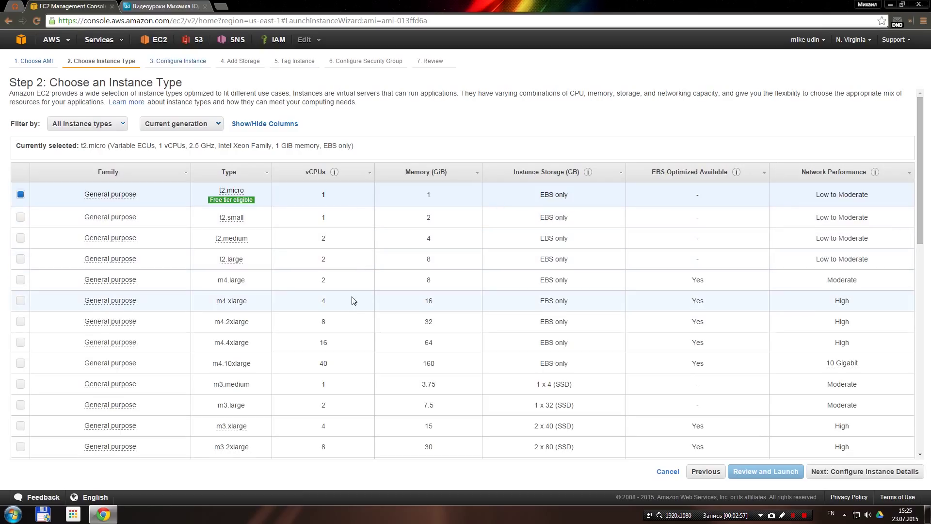
# Pick the m3.medium instance type and request it as a Spot Instance with maximum price 0.08
pyautogui.click(349, 383)
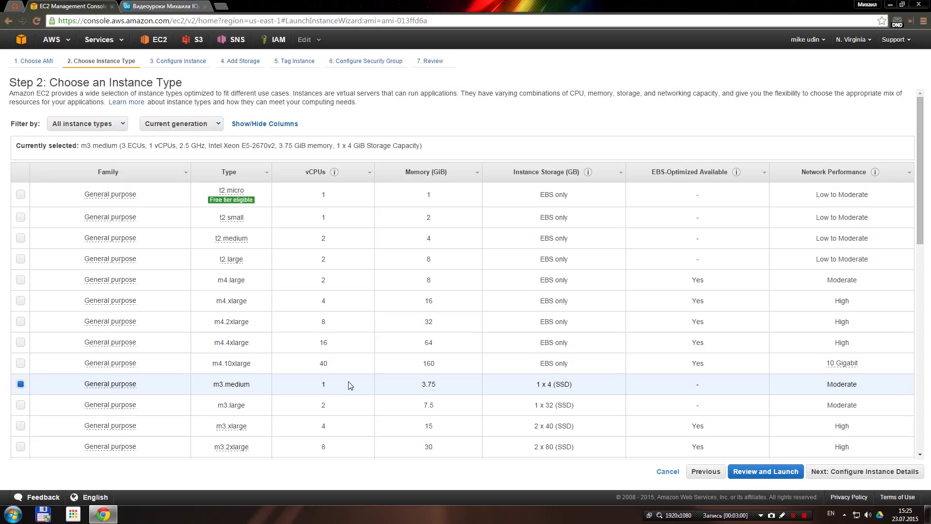
pyautogui.click(858, 473)
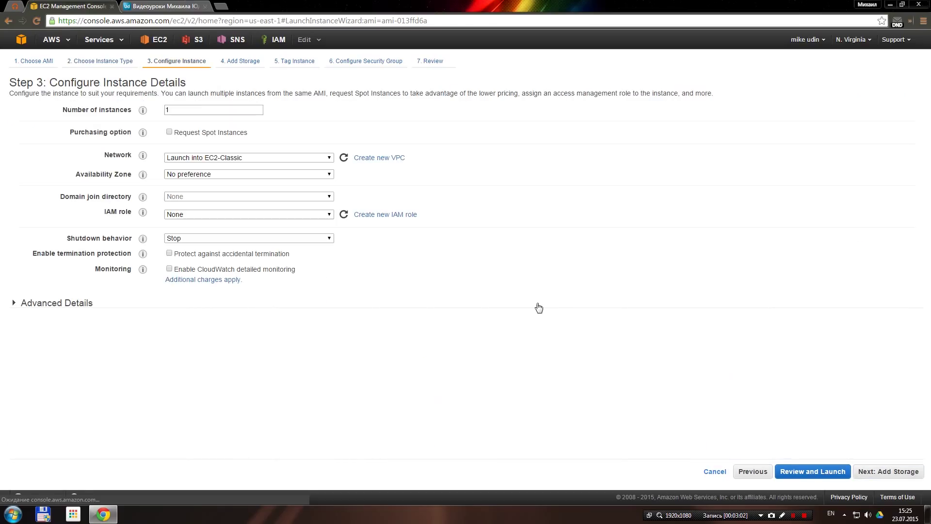
pyautogui.click(225, 136)
pyautogui.click(209, 207)
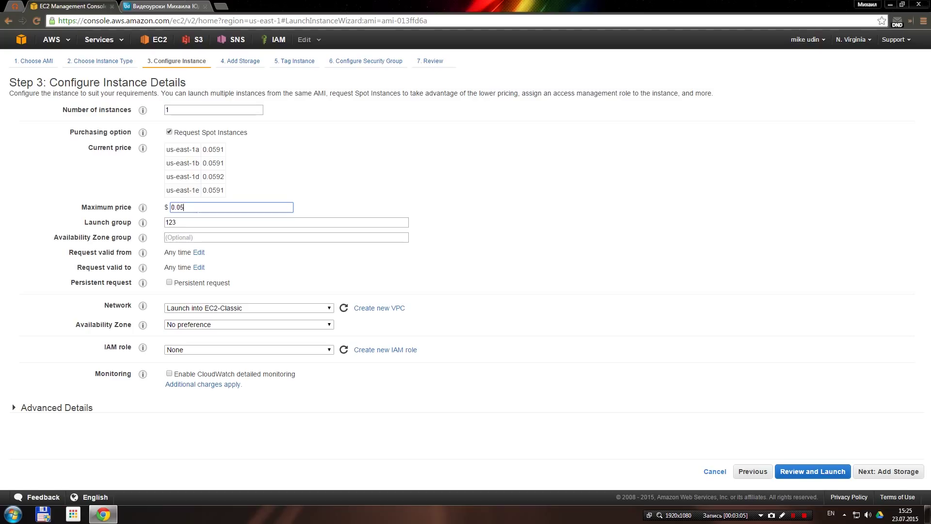
pyautogui.press('BackSpace')
pyautogui.write('8')
pyautogui.click(221, 222)
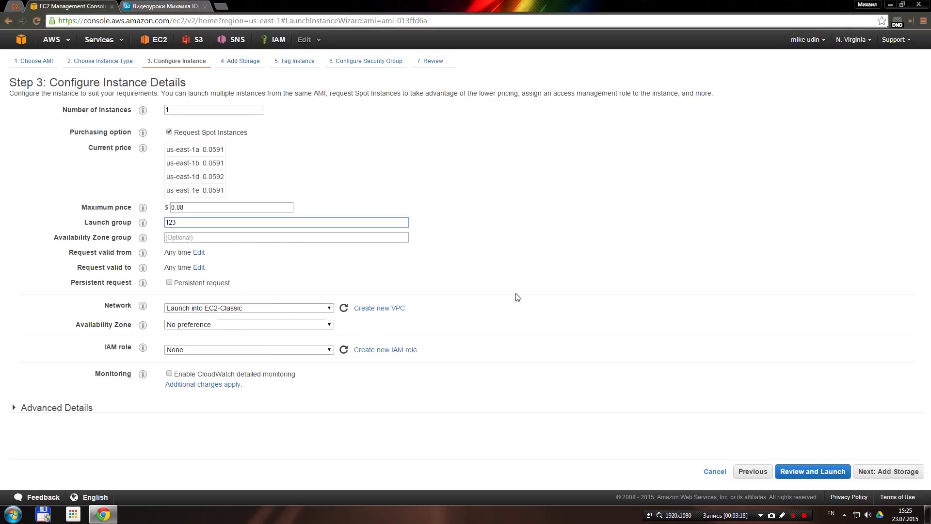
# Skip past storage and tags and select the existing RenderFarm1 security group
pyautogui.click(884, 477)
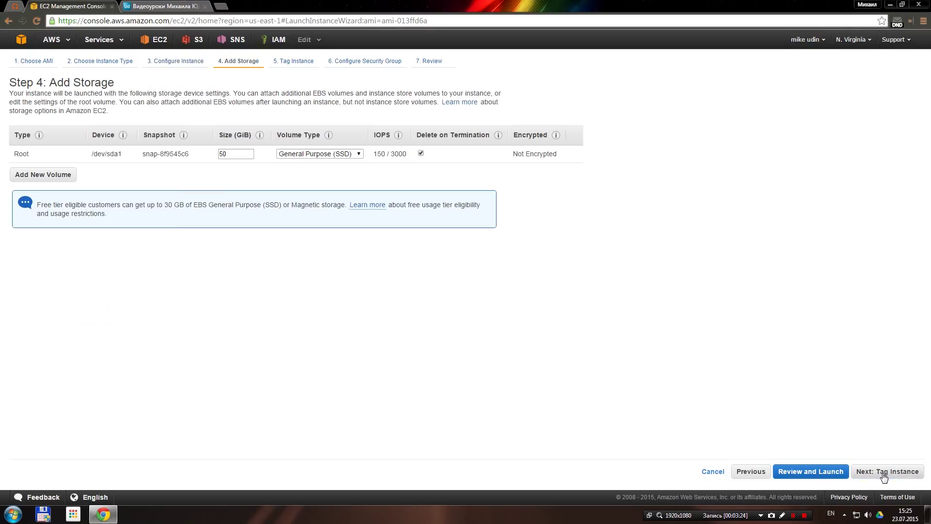
pyautogui.click(888, 477)
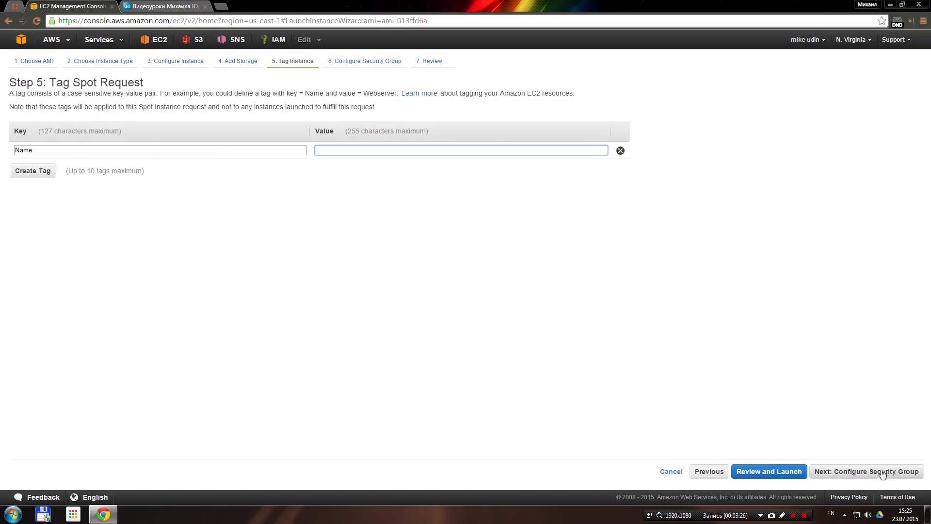
pyautogui.click(887, 477)
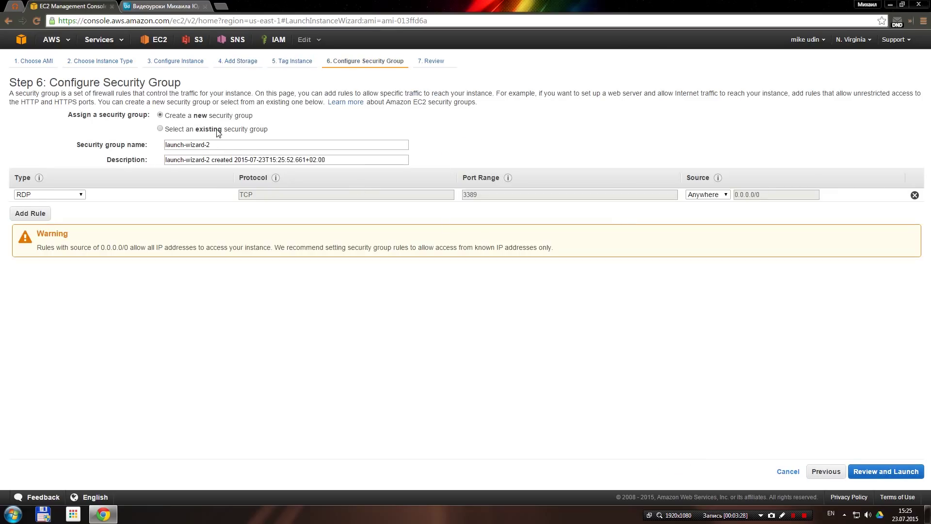
pyautogui.click(216, 129)
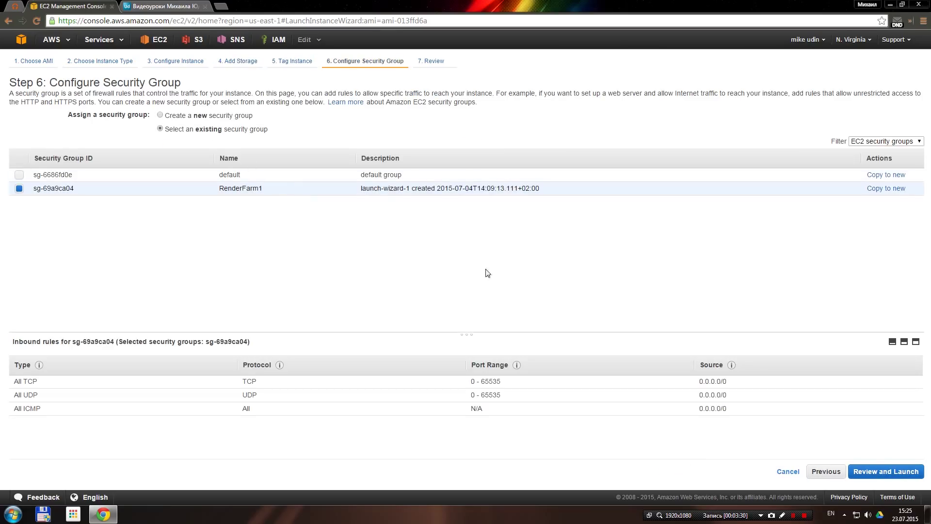
# Review and launch, acknowledge the RenderFarm1 key pair, and submit the Spot Instance request
pyautogui.click(886, 472)
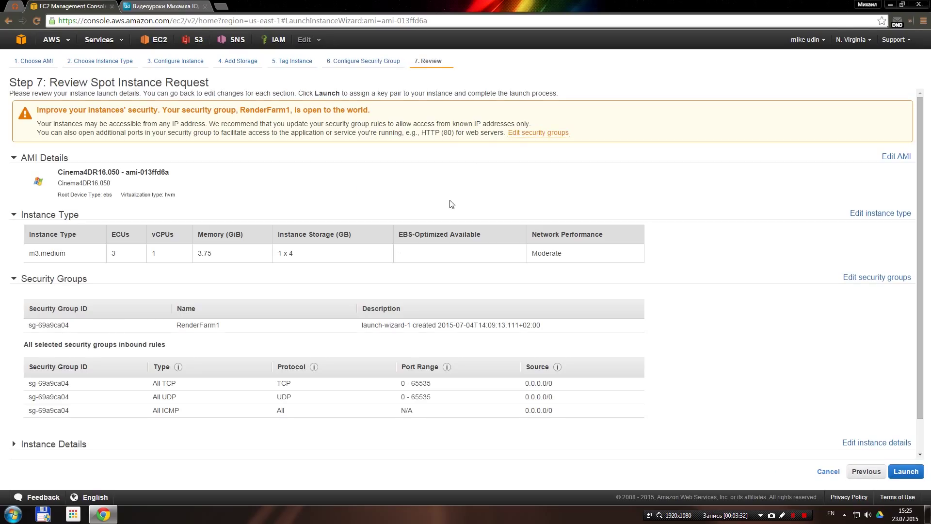
pyautogui.click(906, 471)
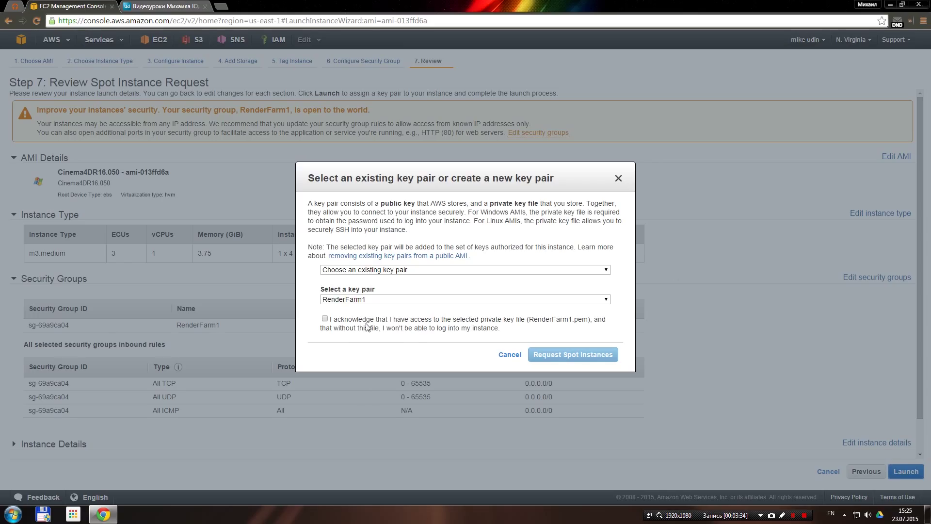
pyautogui.click(367, 325)
pyautogui.click(597, 357)
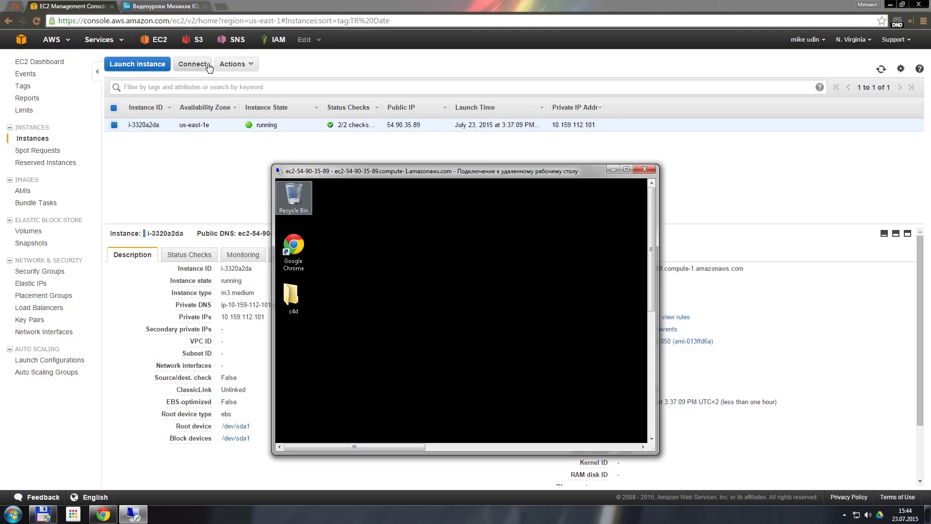
pyautogui.click(641, 193)
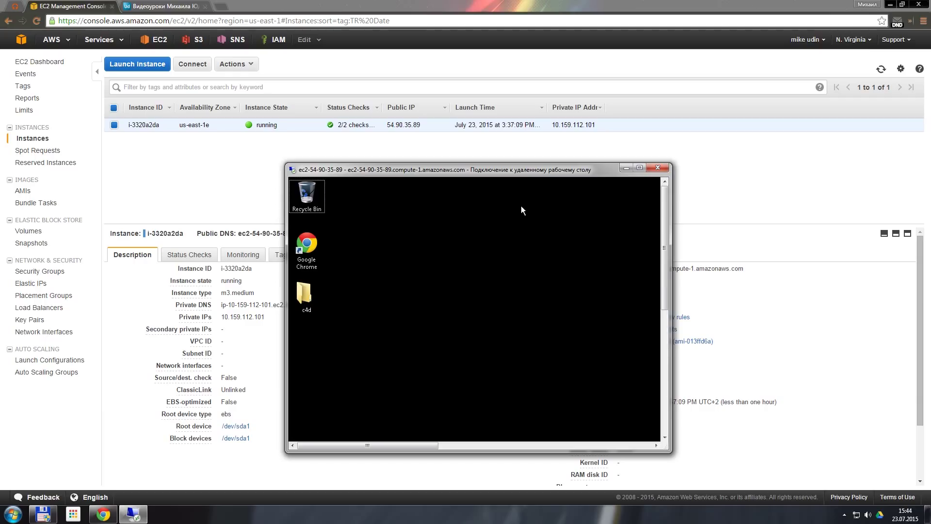
pyautogui.click(640, 167)
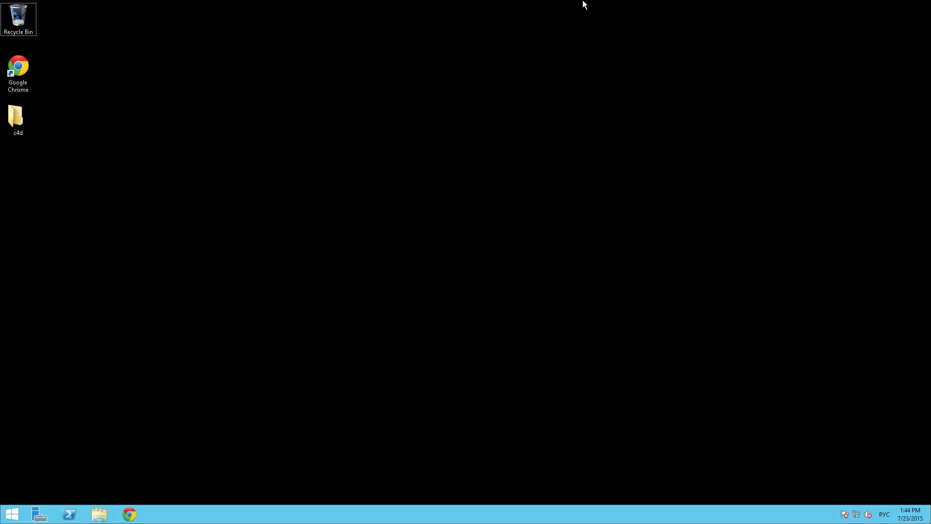
pyautogui.moveTo(584, 2)
pyautogui.click(644, 6)
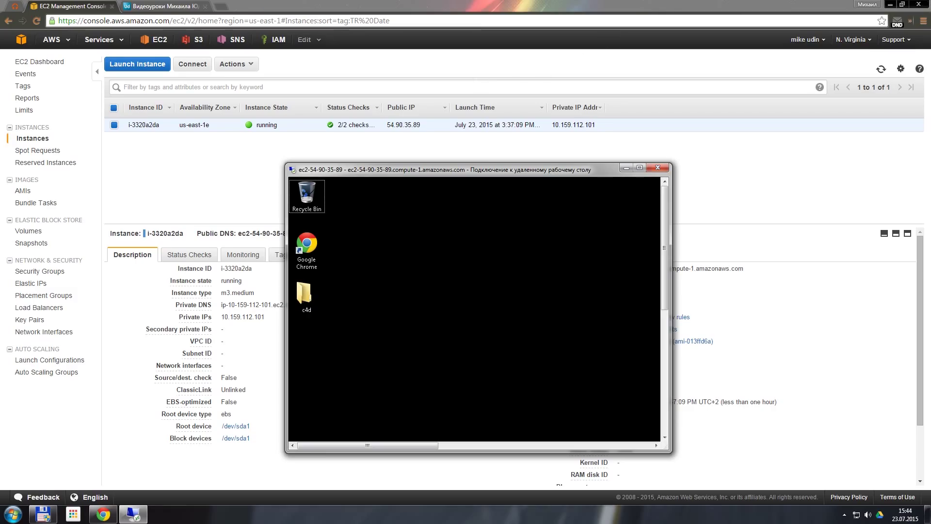
pyautogui.moveTo(484, 157); pyautogui.dragTo(467, 152)
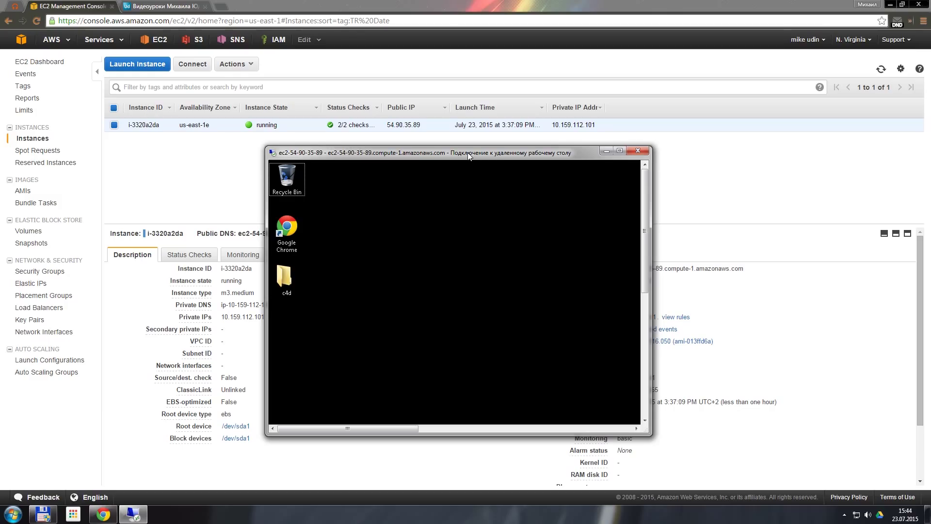
# Download a Ninite installer with only Google Drive from ninite.com, then return to the remote desktop
pyautogui.click(187, 6)
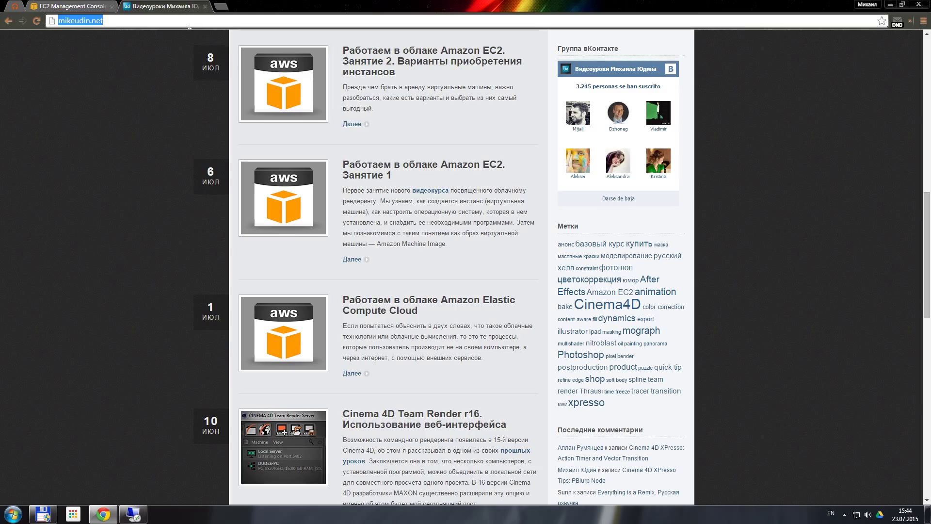
pyautogui.write('ninite.com')
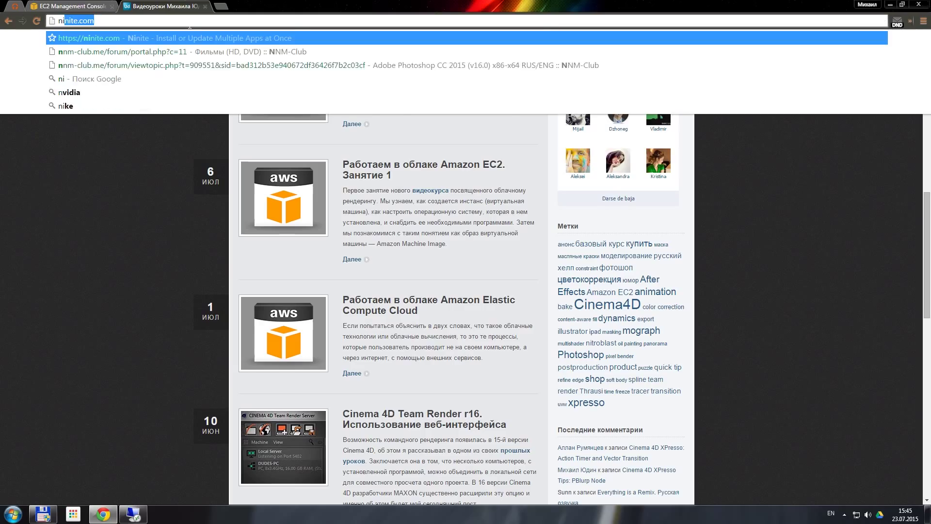
pyautogui.press('Return')
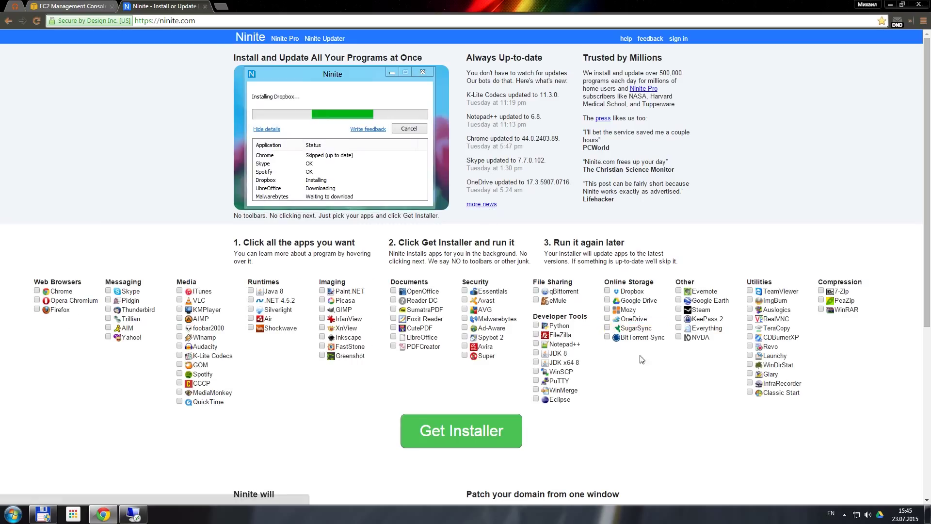
pyautogui.click(628, 301)
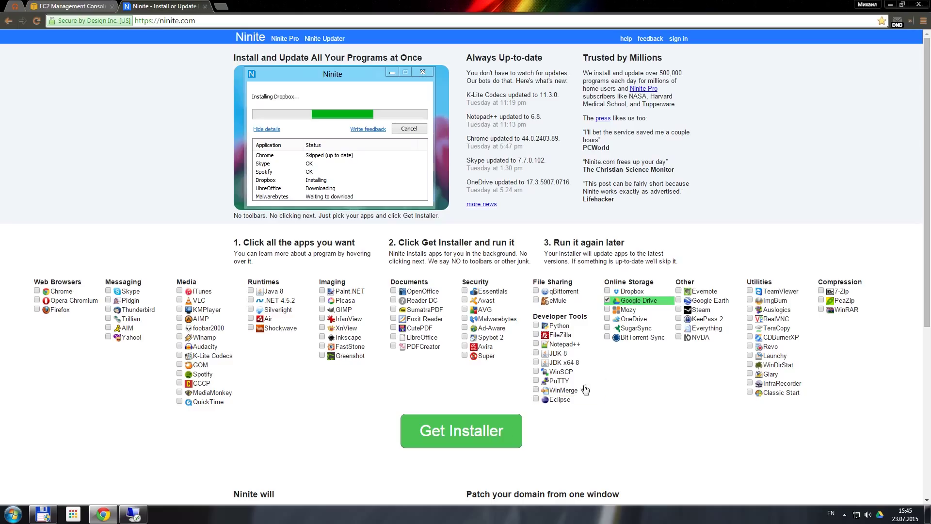
pyautogui.click(483, 433)
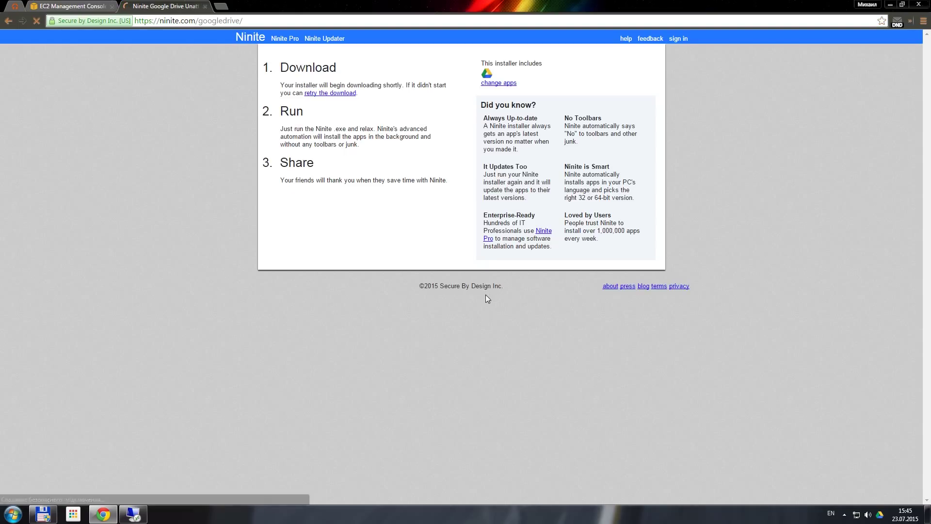
pyautogui.hotkey('alt', 'Tab')
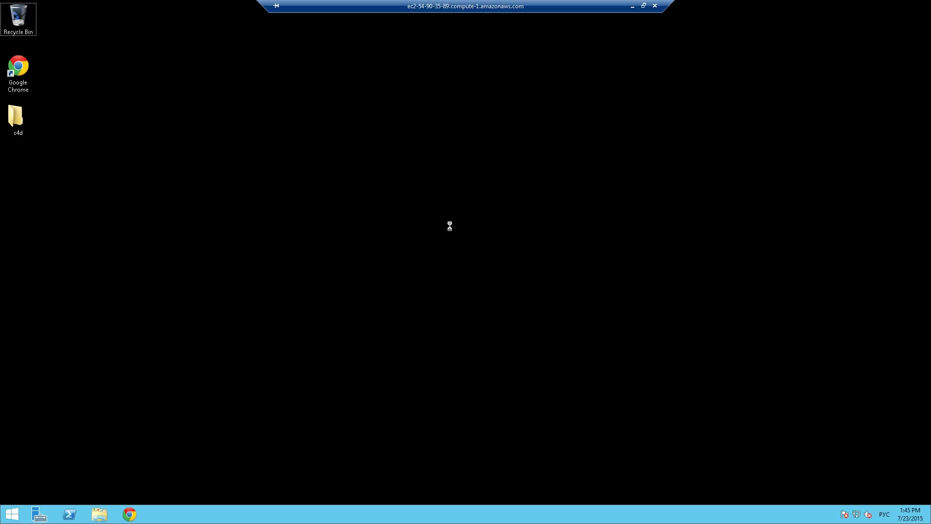
# Paste the Ninite Google Drive installer onto the remote desktop, run it, and close it when finished
pyautogui.hotkey('ctrl', 'v')
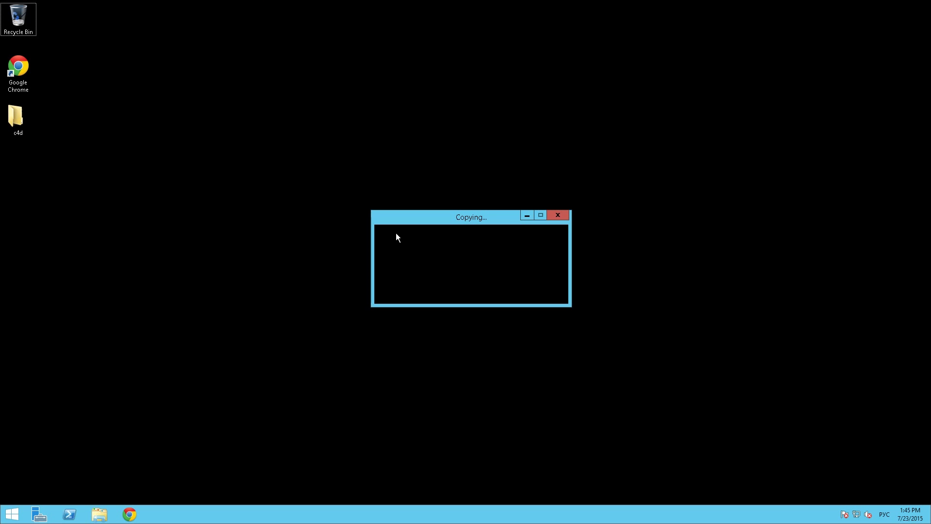
pyautogui.doubleClick(28, 174)
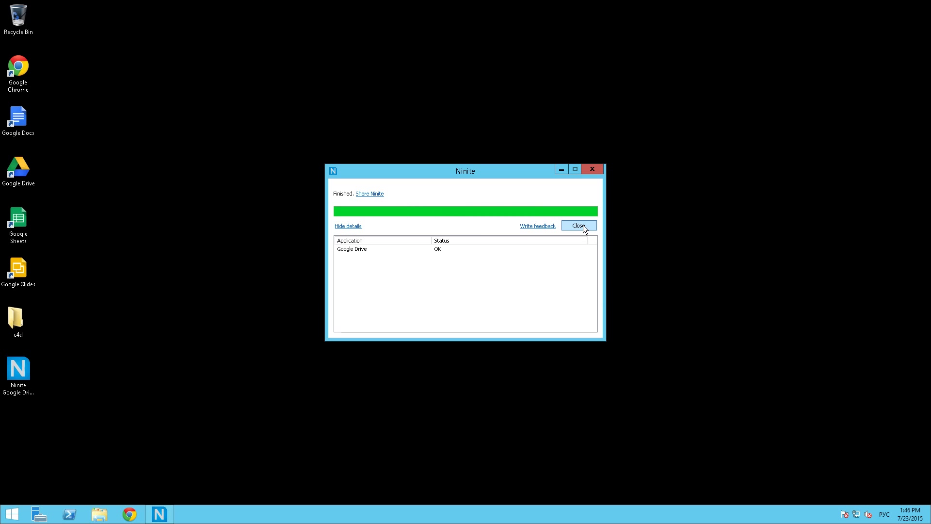
pyautogui.click(583, 225)
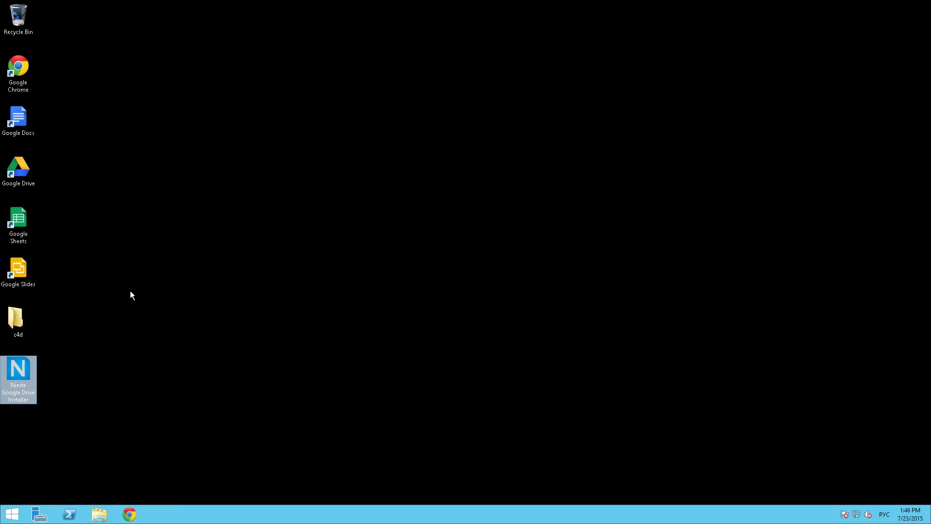
# Permanently delete the Google Docs, Sheets and Slides shortcuts and the installer, keeping the c4d folder
pyautogui.click(130, 290)
pyautogui.moveTo(125, 412); pyautogui.dragTo(14, 213)
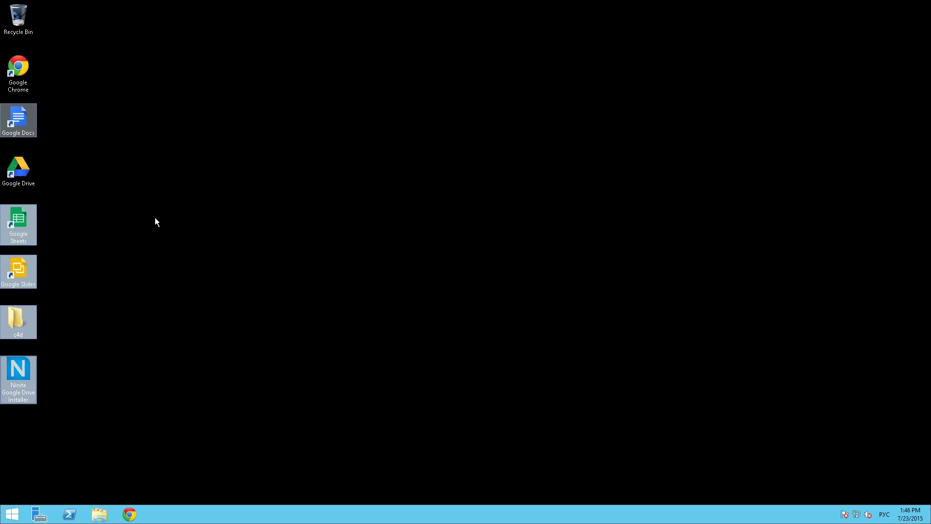
pyautogui.keyDown('ctrl'); pyautogui.click(18, 319); pyautogui.keyUp('ctrl')
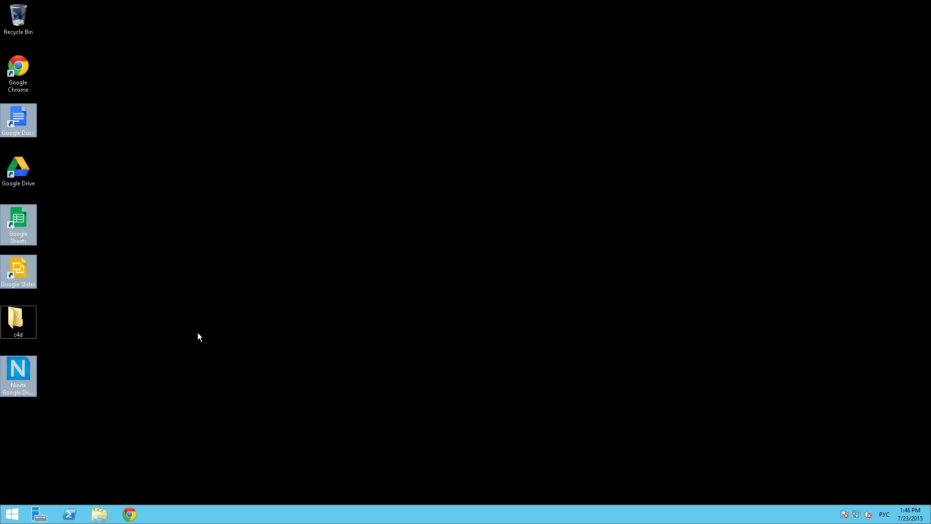
pyautogui.hotkey('shift', 'Delete')
pyautogui.press('Return')
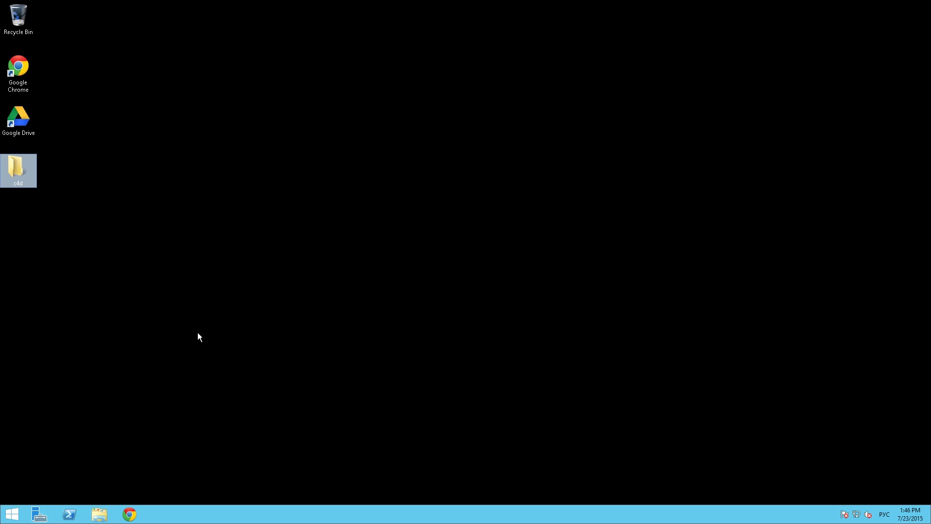
pyautogui.click(271, 322)
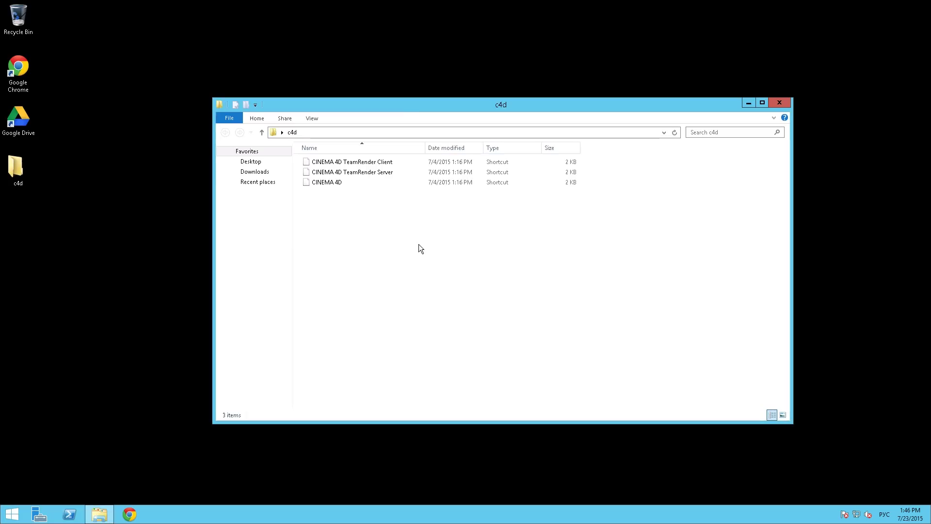
# Launch CINEMA 4D TeamRender Server from the c4d folder and open its Team Render preferences
pyautogui.moveTo(416, 107); pyautogui.dragTo(418, 105)
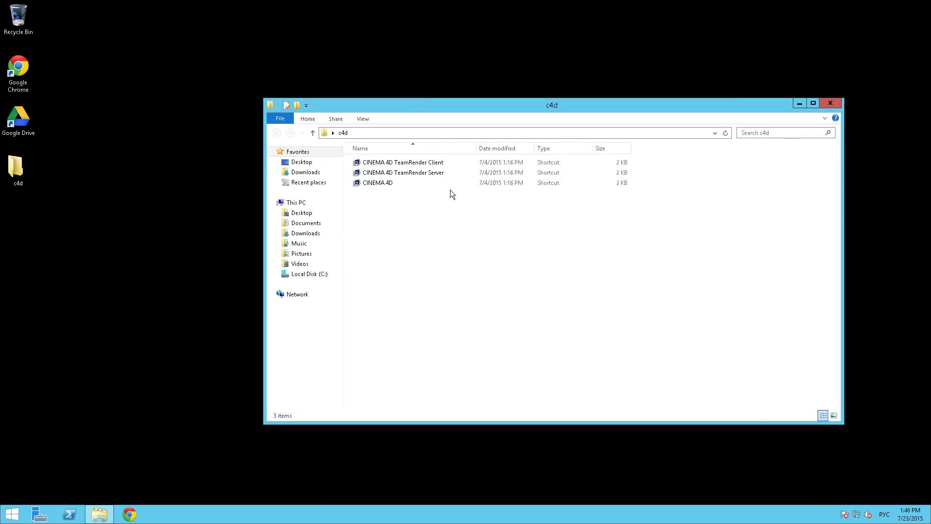
pyautogui.doubleClick(423, 173)
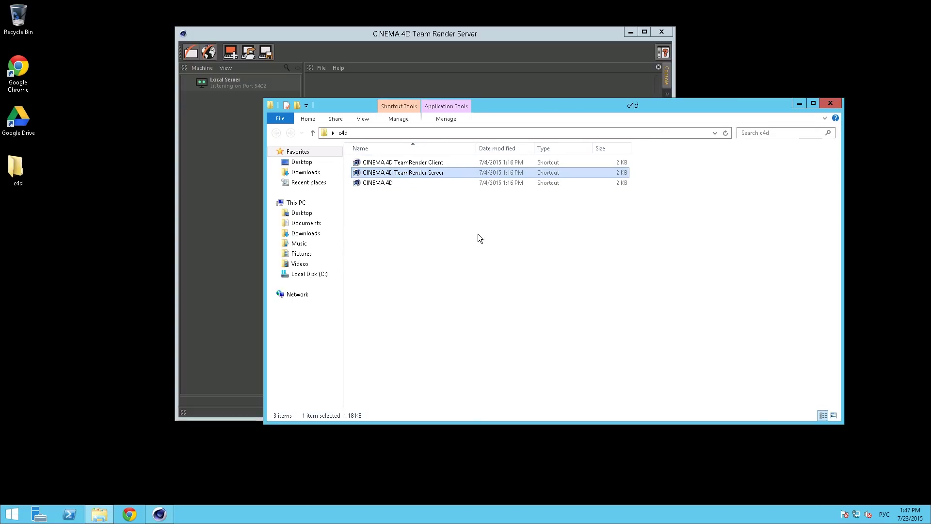
pyautogui.click(508, 33)
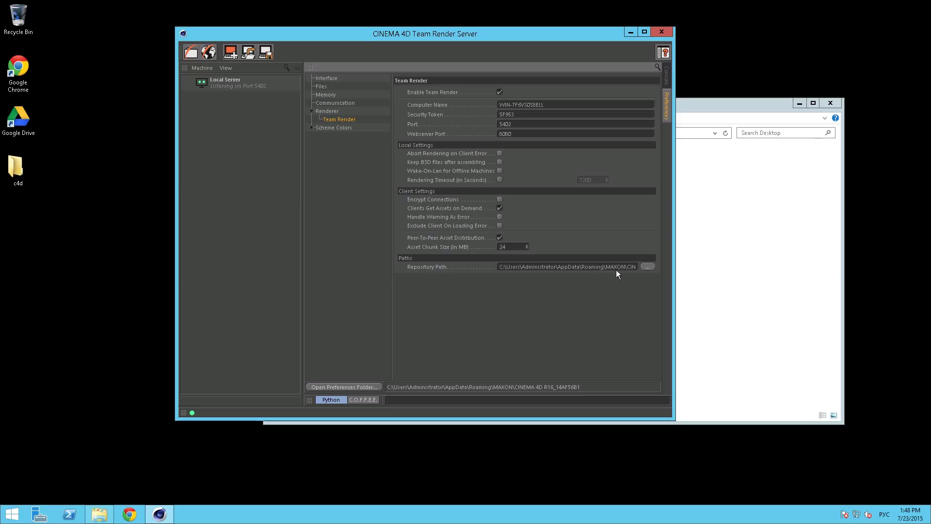
# Browse for a new Team Render repository path folder
pyautogui.click(646, 266)
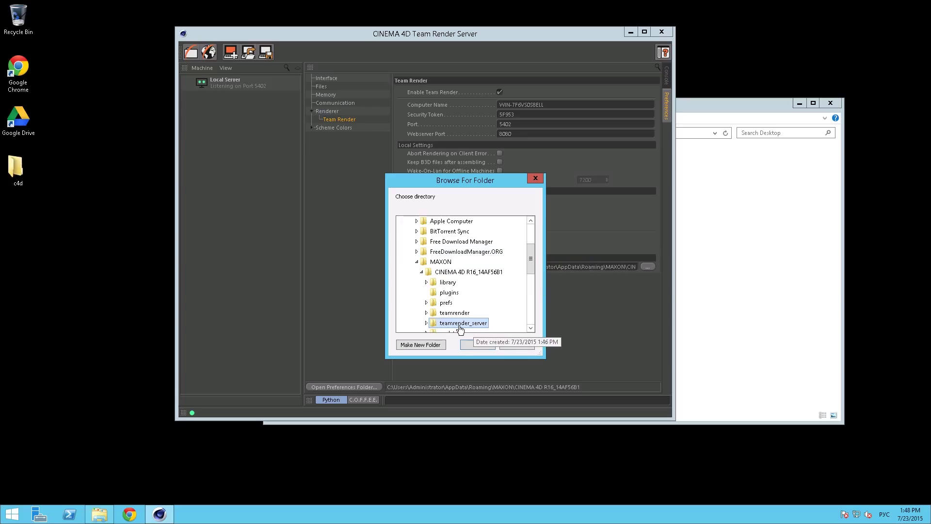
pyautogui.scroll(3, 531, 257)
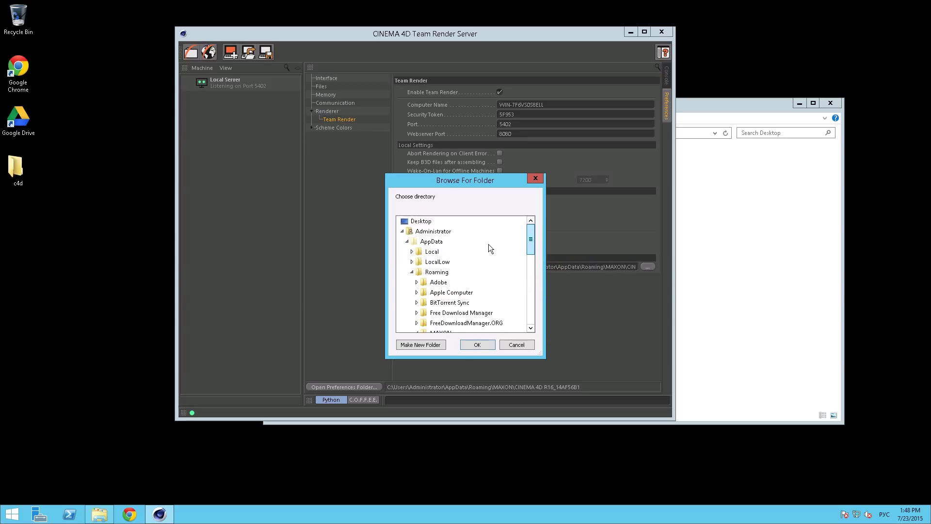
pyautogui.click(411, 272)
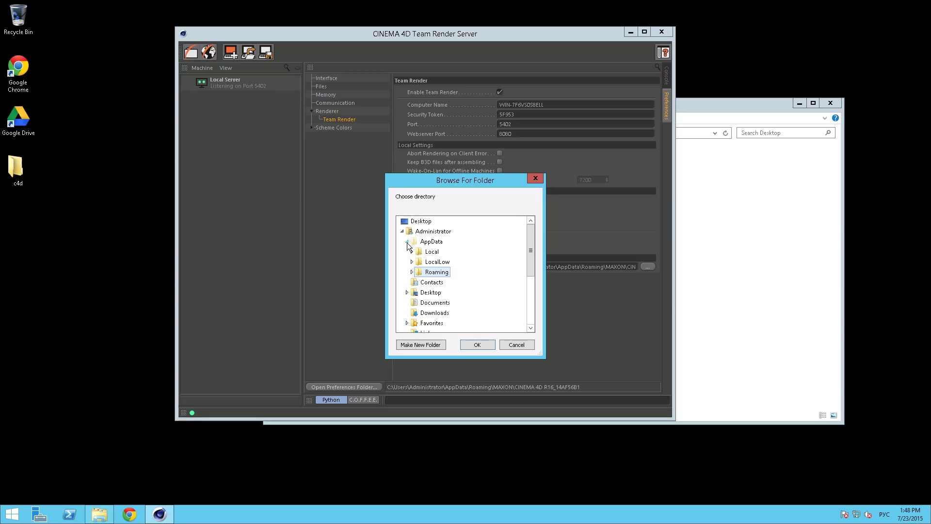
pyautogui.click(407, 242)
pyautogui.moveTo(530, 246); pyautogui.dragTo(525, 269)
# Cancel the folder browser, launch Google Drive, and begin setup by signing in to the account
pyautogui.click(511, 344)
pyautogui.click(718, 345)
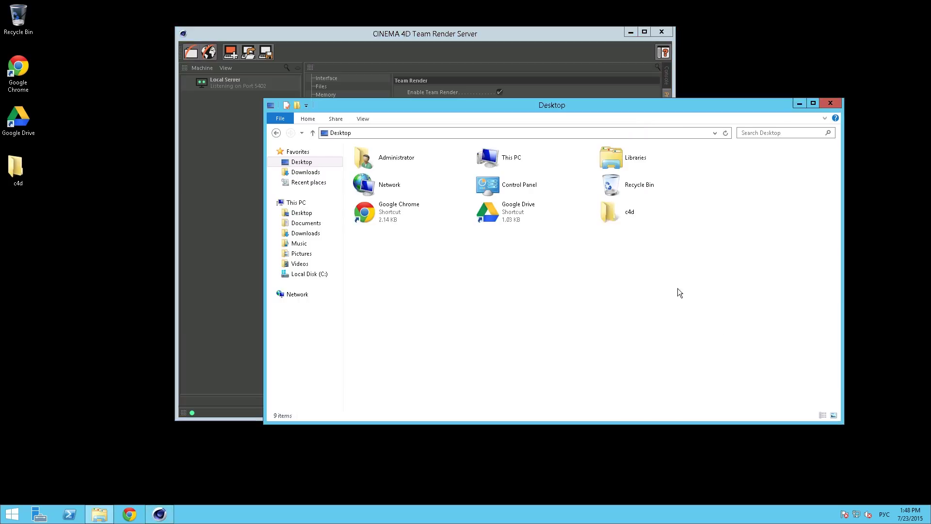
pyautogui.doubleClick(512, 215)
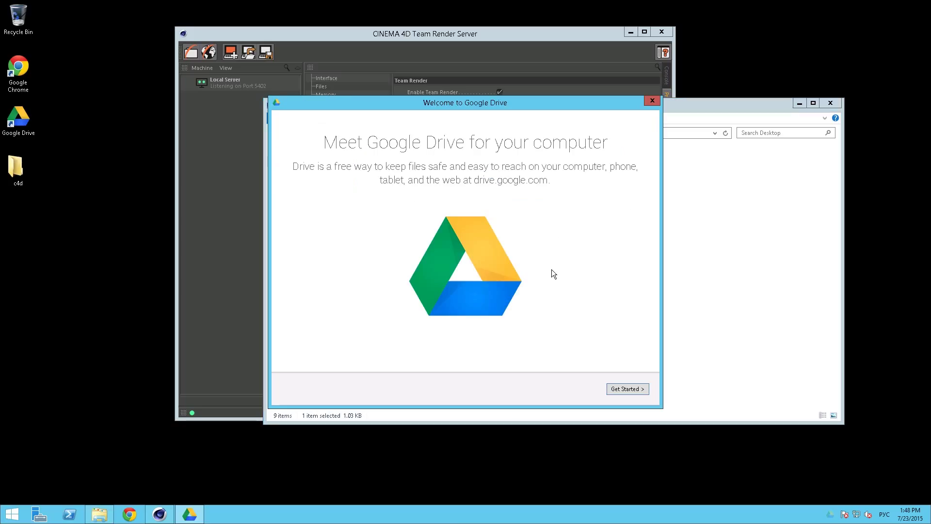
pyautogui.click(636, 389)
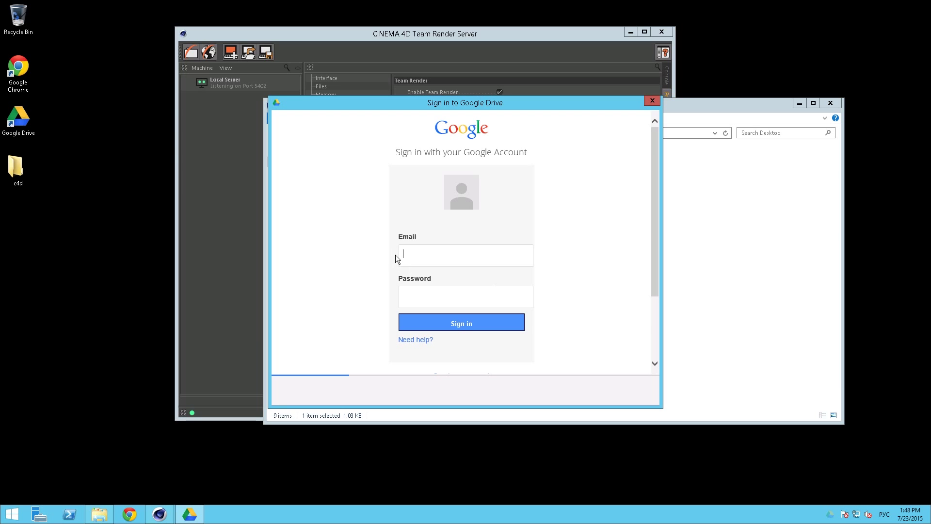
pyautogui.click(401, 259)
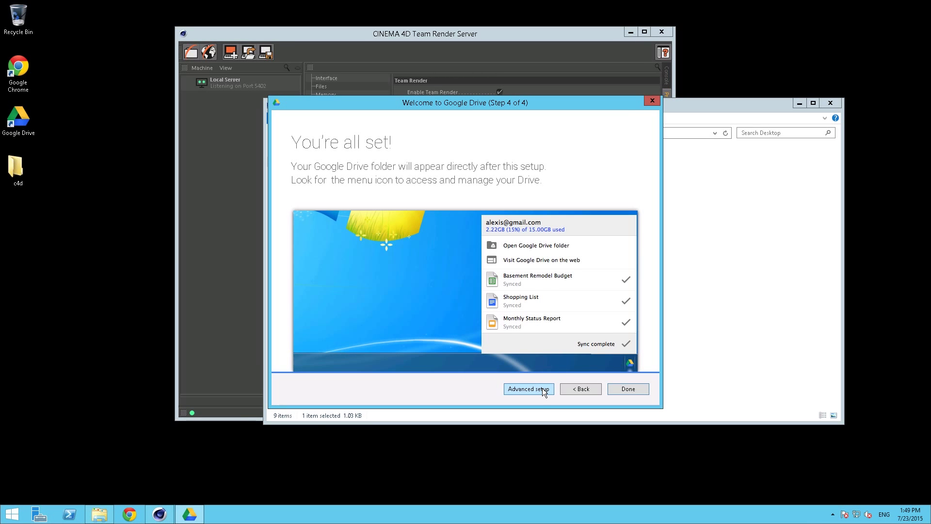
# Choose Advanced setup and sync only the RenderTest folder
pyautogui.click(528, 388)
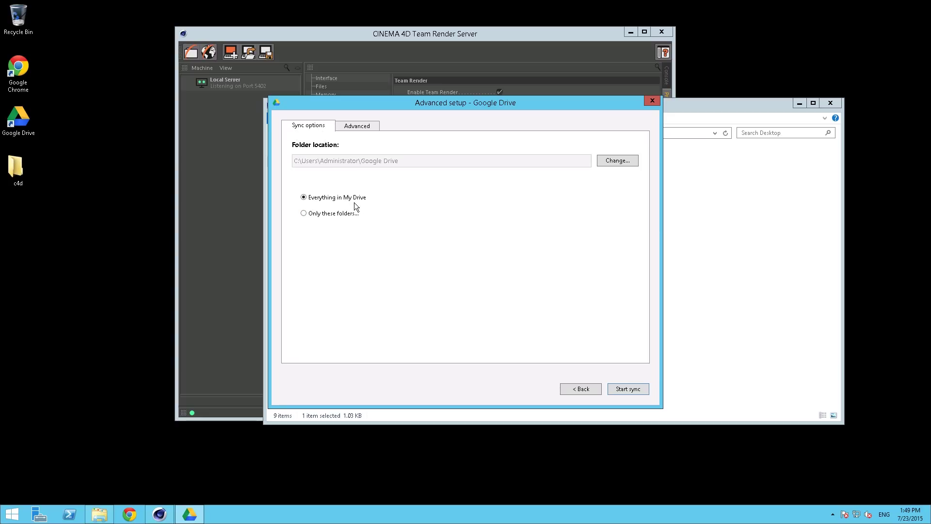
pyautogui.click(324, 214)
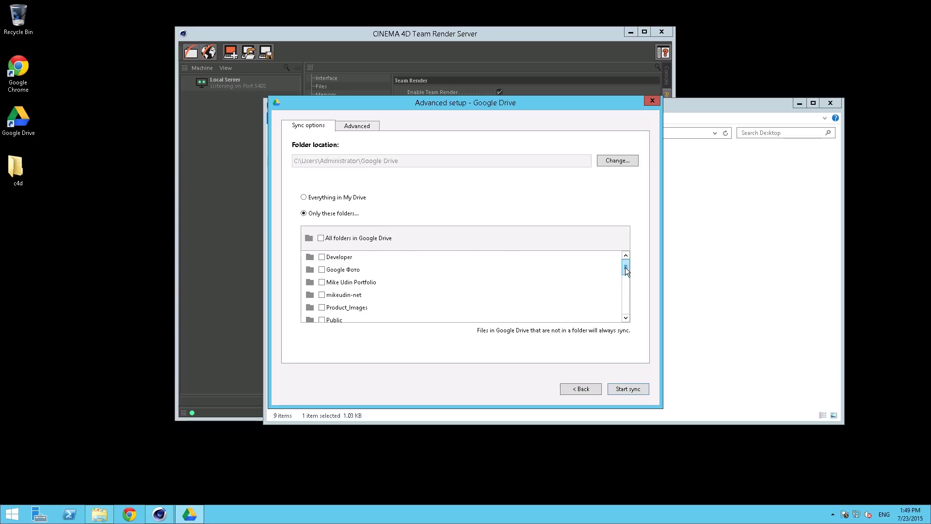
pyautogui.moveTo(626, 270); pyautogui.dragTo(626, 288)
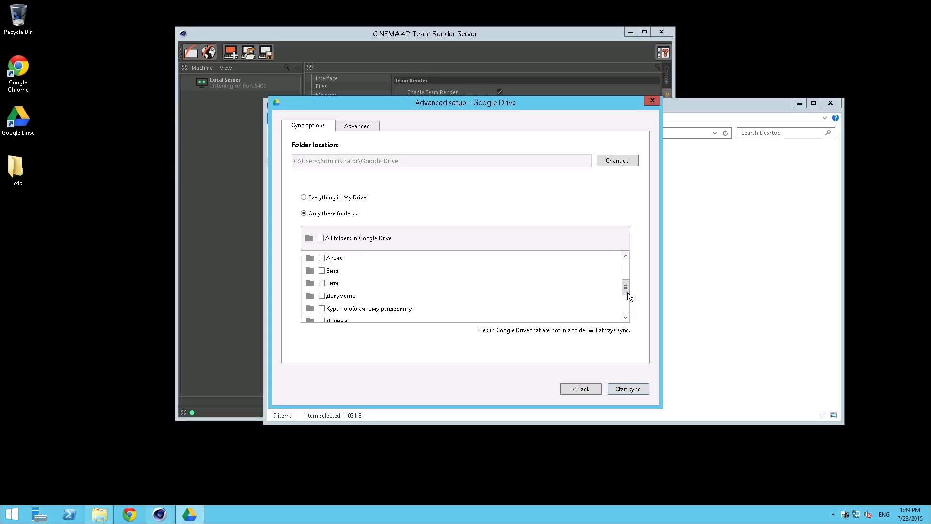
pyautogui.moveTo(628, 292); pyautogui.dragTo(628, 289)
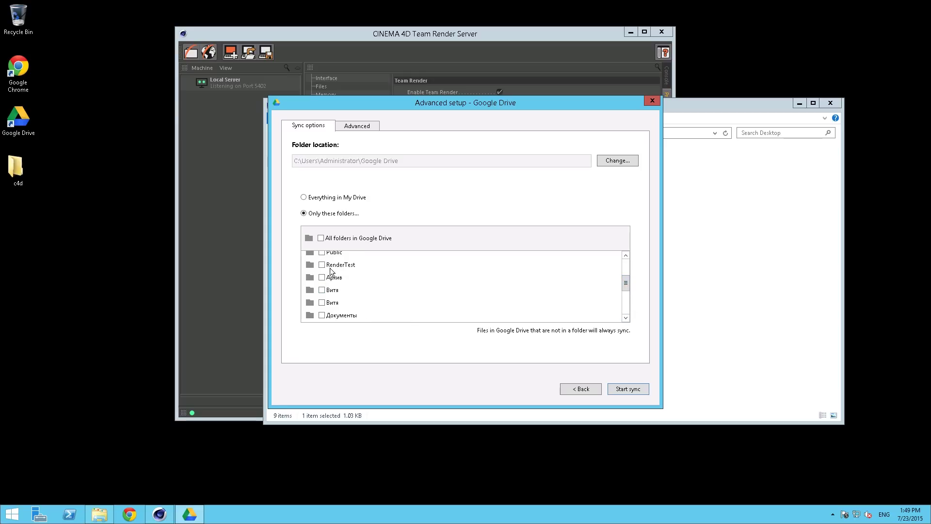
pyautogui.click(322, 265)
# Start the Drive sync, set the repository path to Google Drive\RenderTest, and accept the restart notice
pyautogui.click(637, 391)
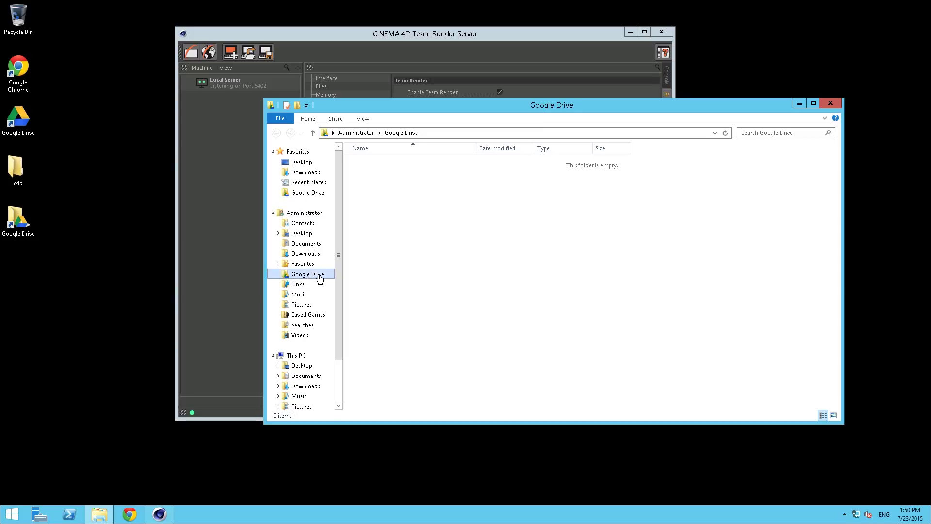
pyautogui.click(228, 271)
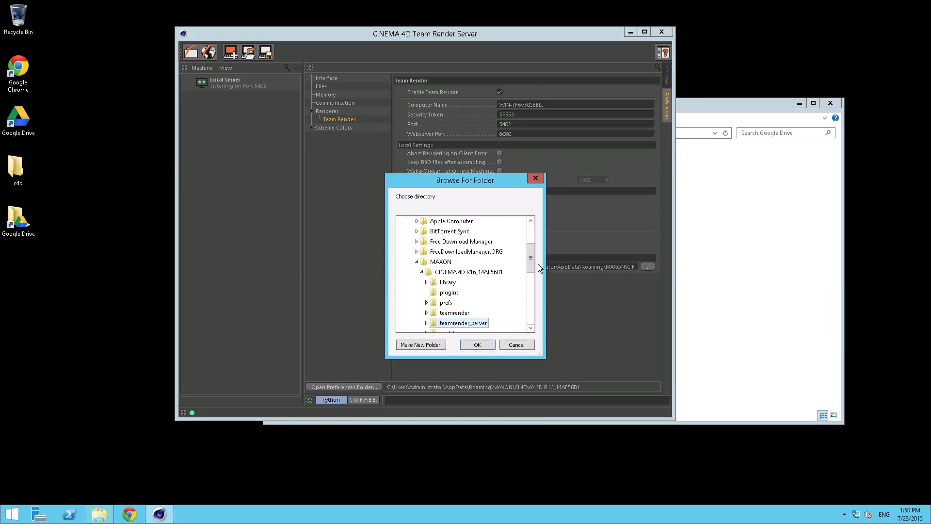
pyautogui.moveTo(532, 251); pyautogui.dragTo(532, 239)
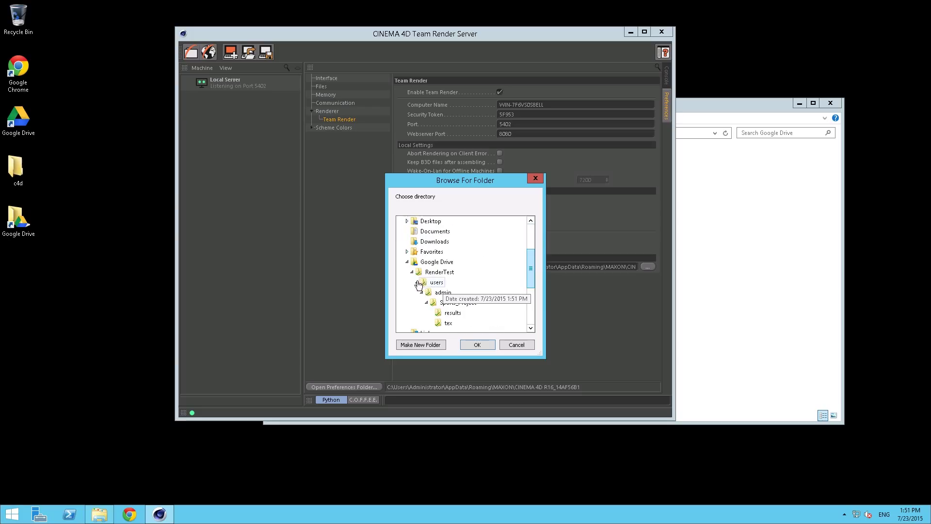
pyautogui.click(451, 273)
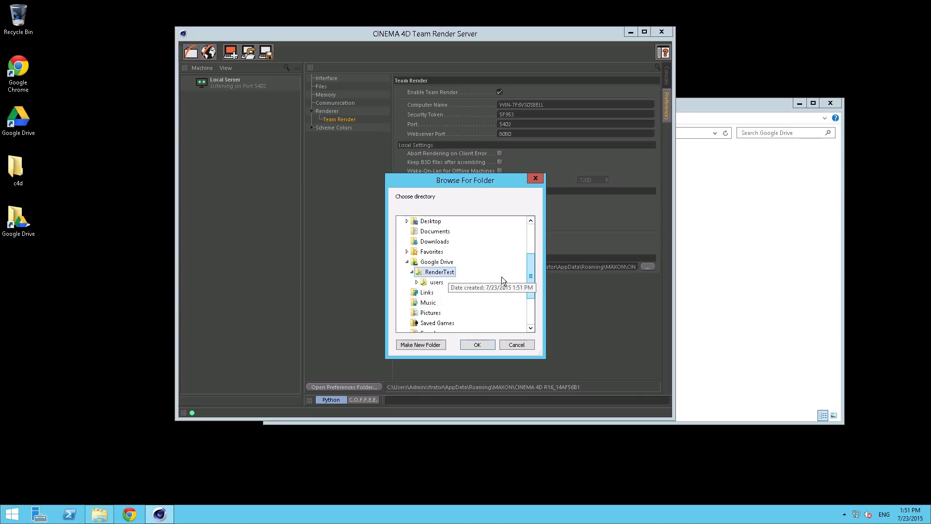
pyautogui.click(484, 344)
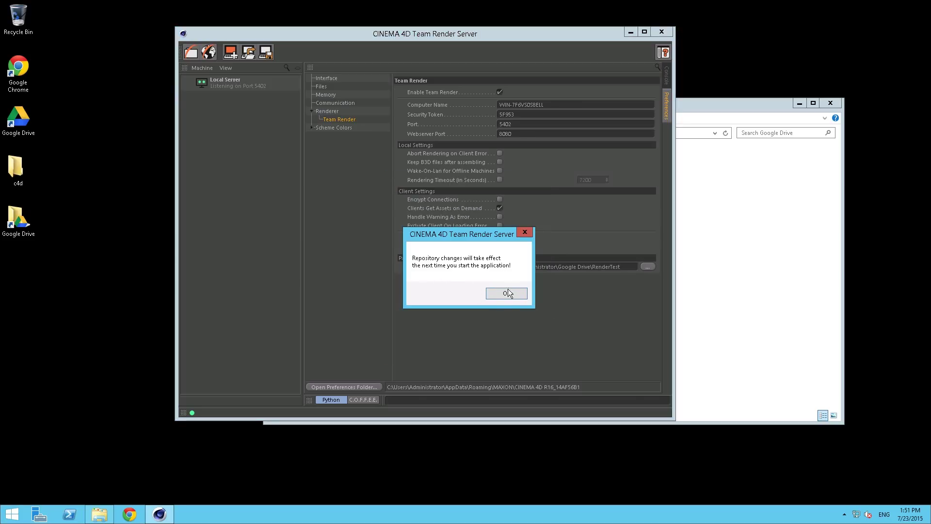
pyautogui.press('Return')
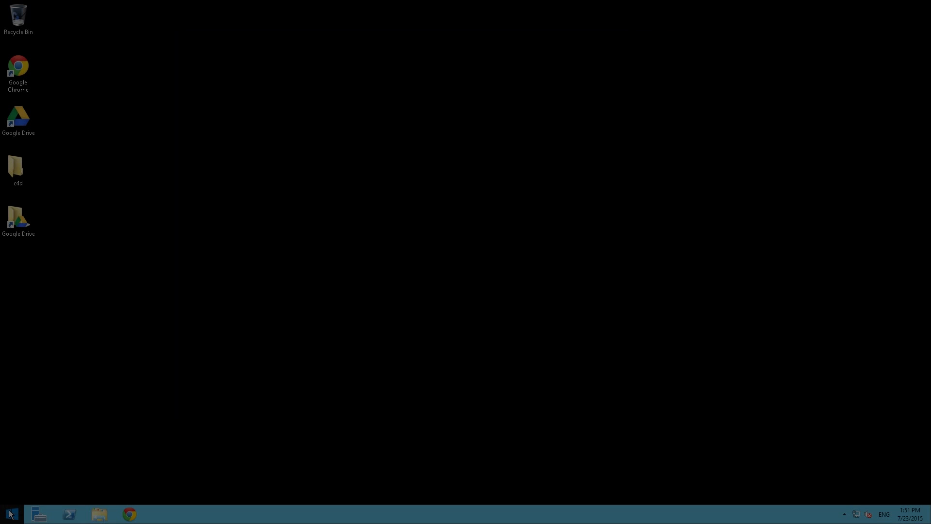
# Open Control Panel's list of apps allowed through Windows Firewall
pyautogui.rightClick(12, 514)
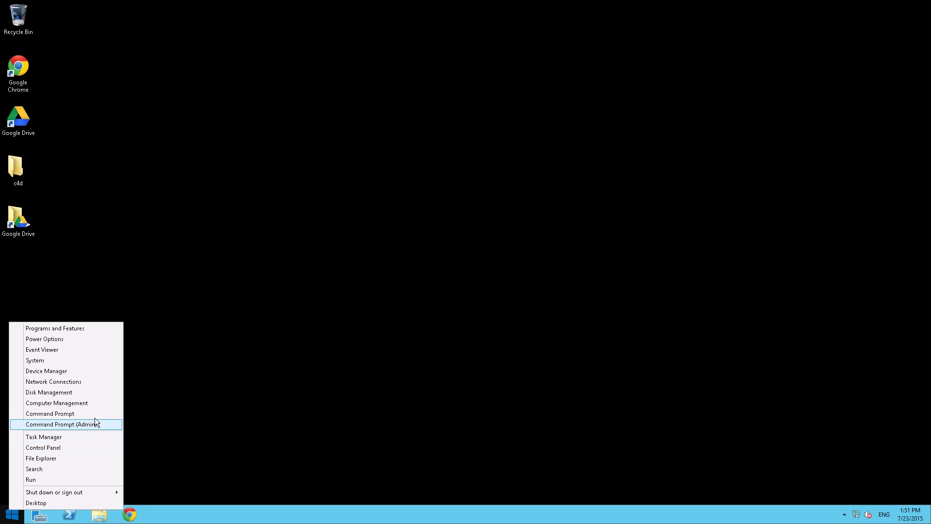
pyautogui.click(72, 447)
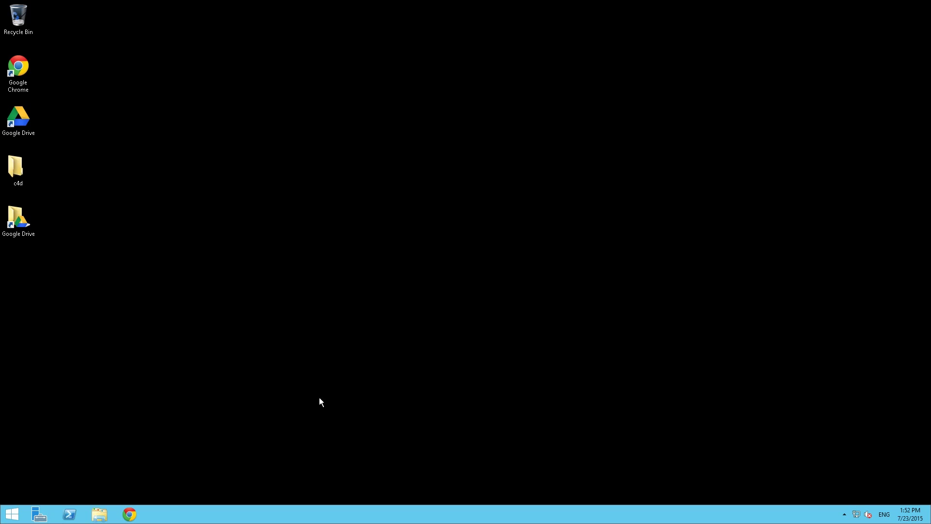
pyautogui.click(360, 167)
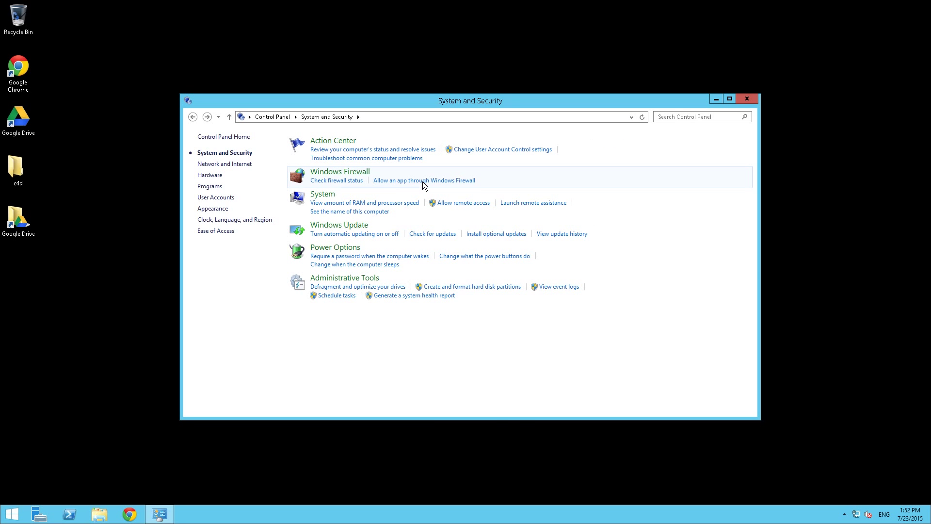
pyautogui.click(422, 181)
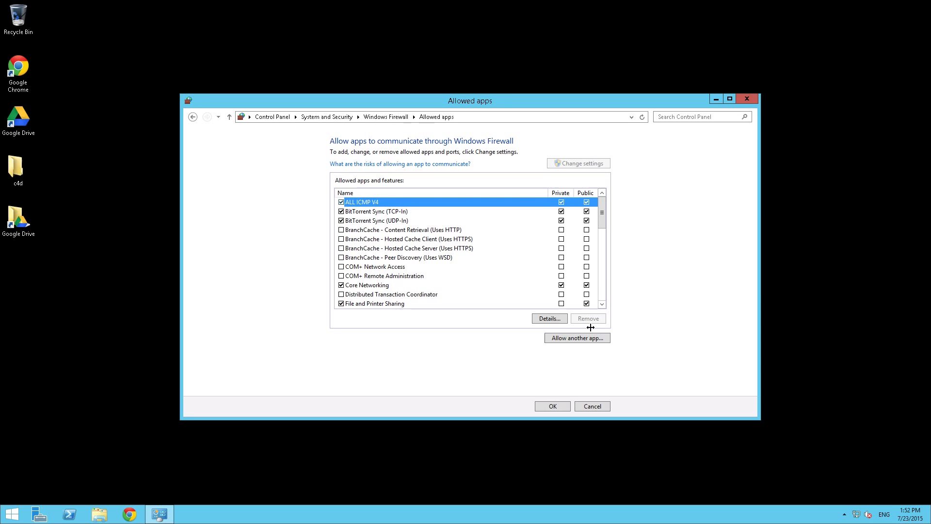
# Add CINEMA 4D, TeamRender Client and TeamRender Server as allowed apps on private networks
pyautogui.click(572, 339)
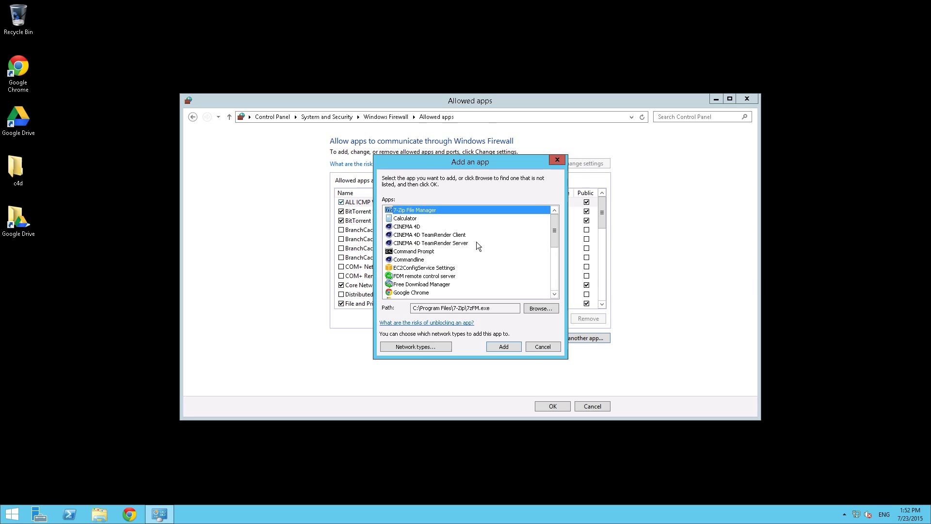
pyautogui.press('Down')
pyautogui.press('Down')
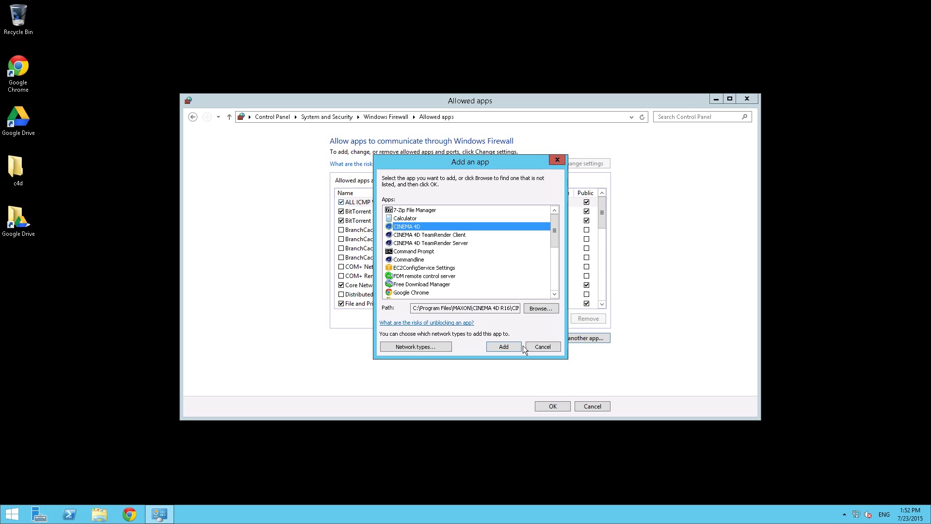
pyautogui.click(521, 346)
pyautogui.press('Return')
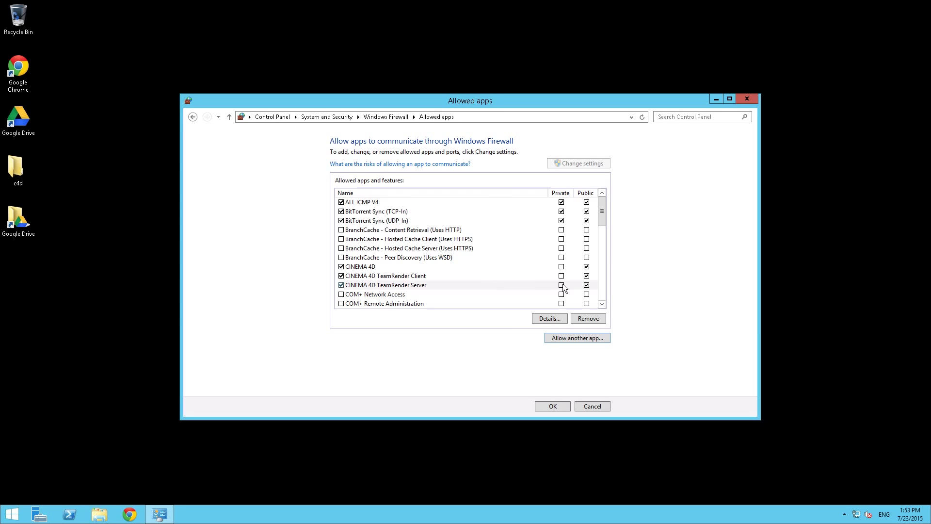
pyautogui.click(562, 284)
pyautogui.click(561, 276)
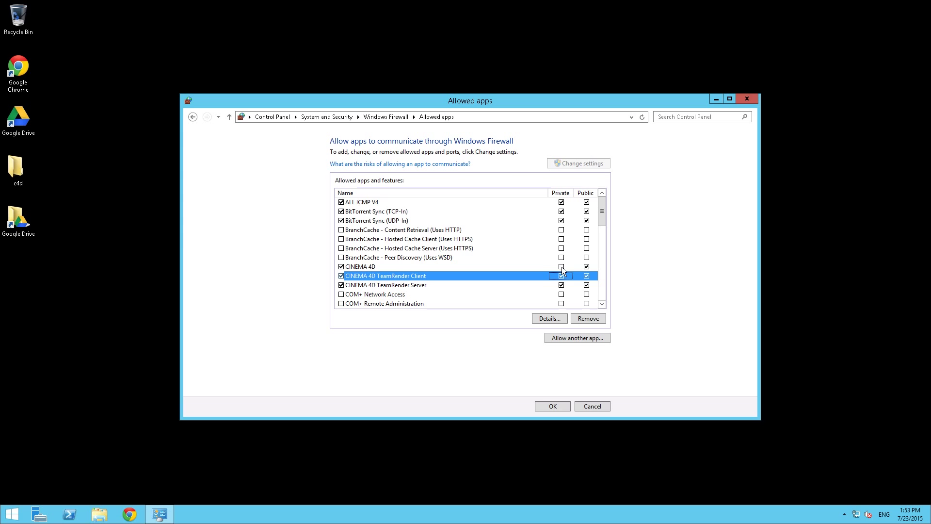
pyautogui.click(561, 267)
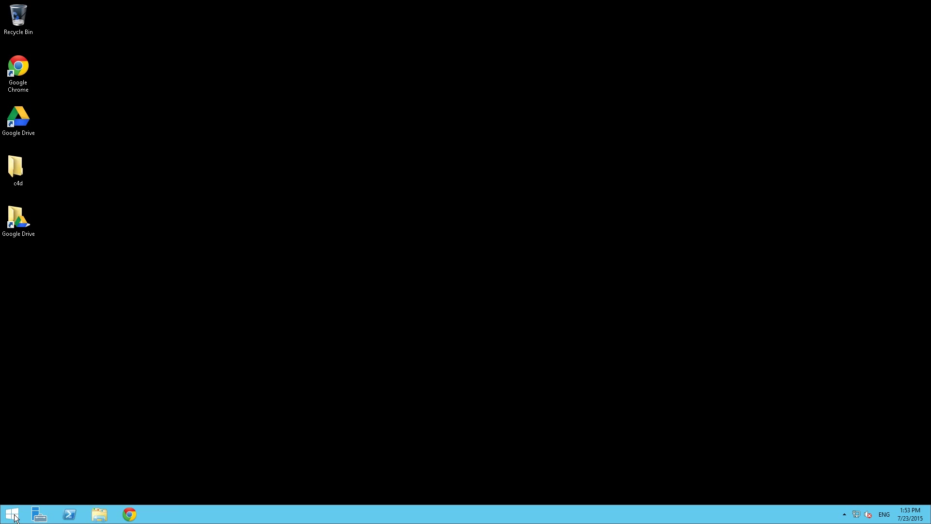
# Run control userpasswords2 to open the advanced User Accounts dialog
pyautogui.rightClick(15, 515)
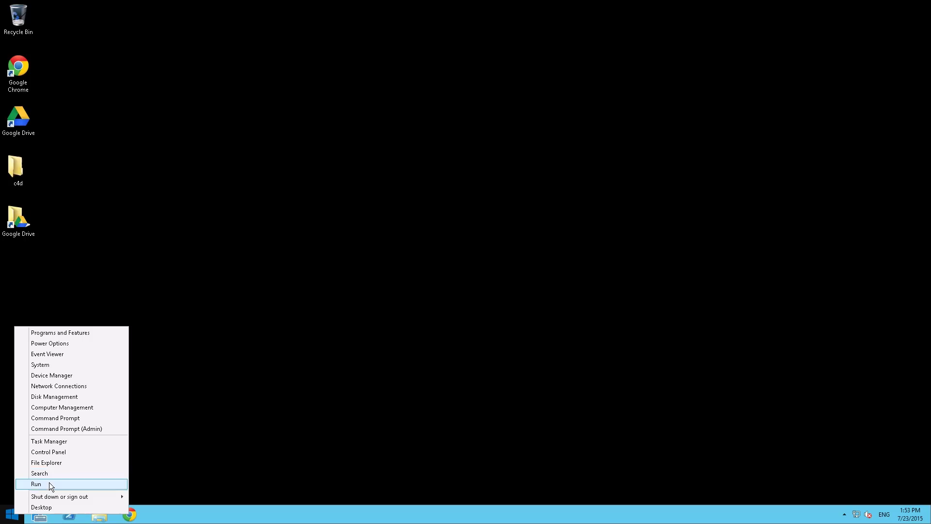
pyautogui.click(50, 485)
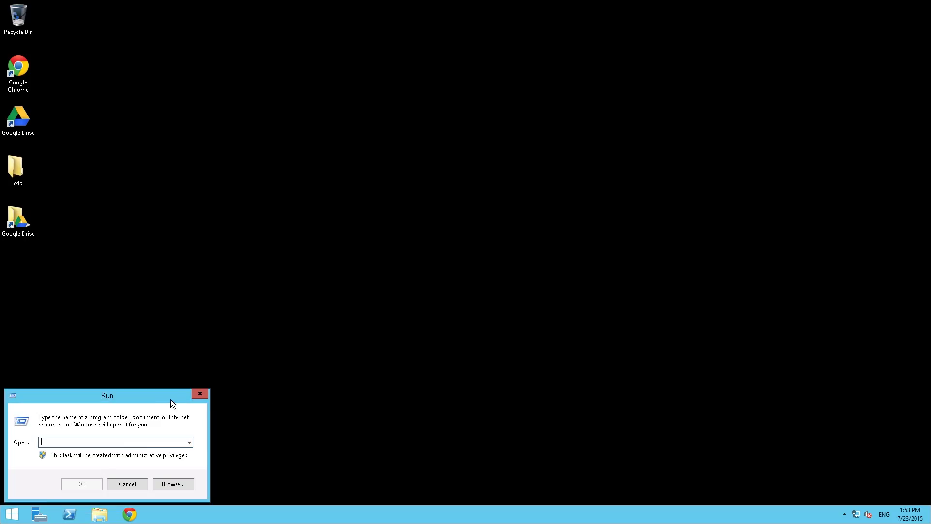
pyautogui.write('contro')
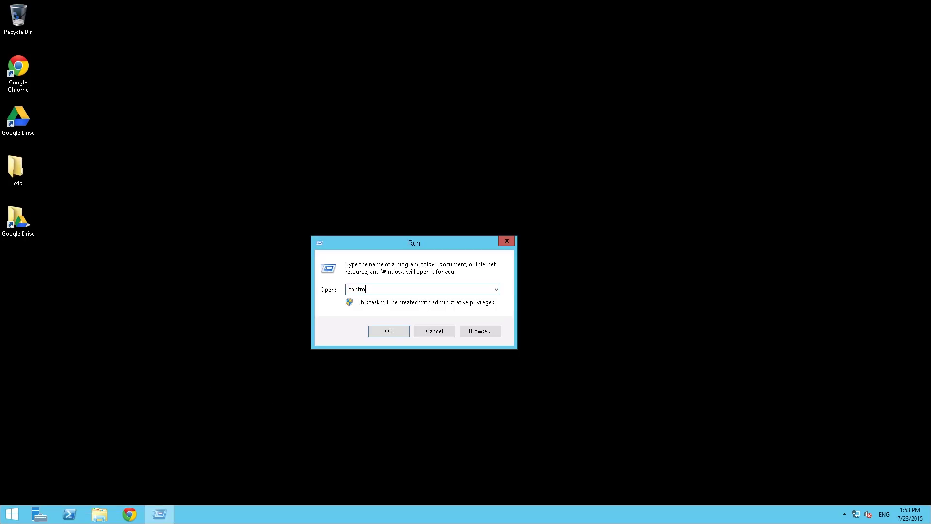
pyautogui.write('l userpasswords2')
pyautogui.press('Return')
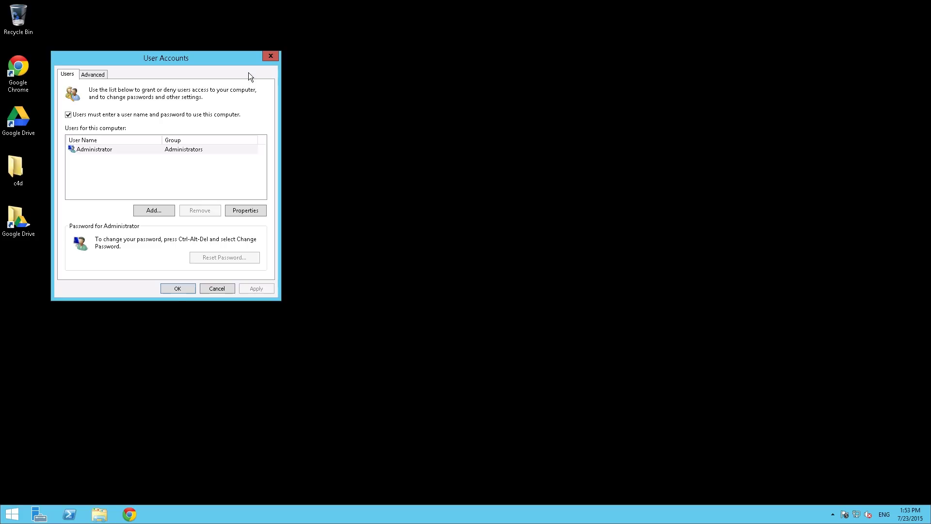
pyautogui.moveTo(138, 58); pyautogui.dragTo(254, 73)
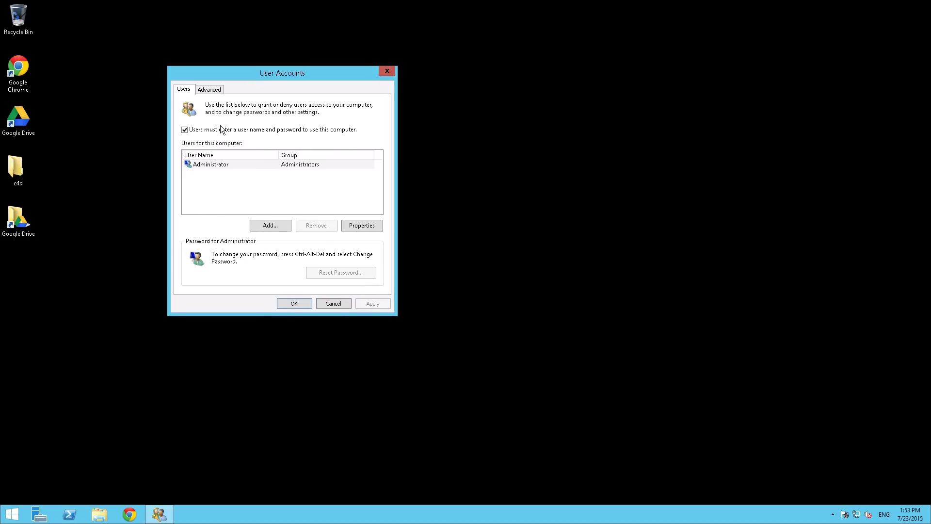
# Untick 'Users must enter a user name and password' and apply the change
pyautogui.click(293, 128)
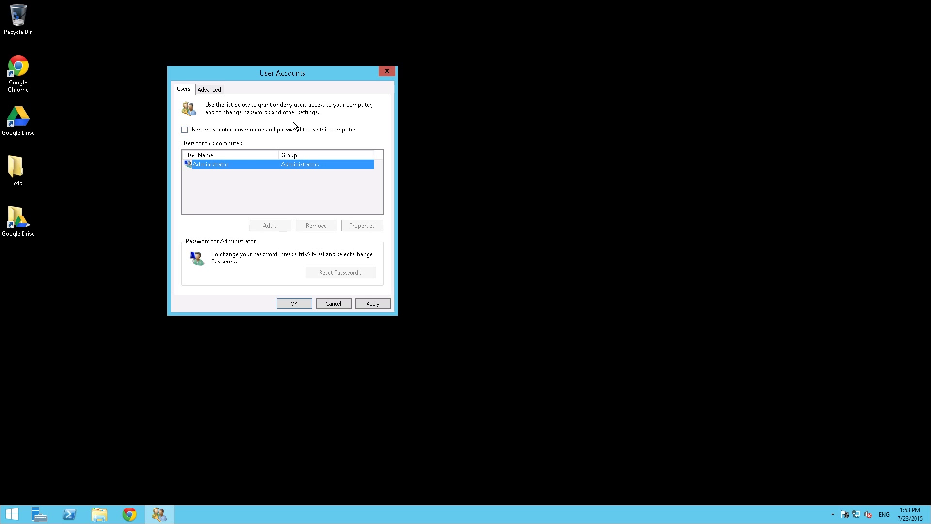
pyautogui.click(372, 303)
pyautogui.moveTo(237, 83); pyautogui.dragTo(275, 108)
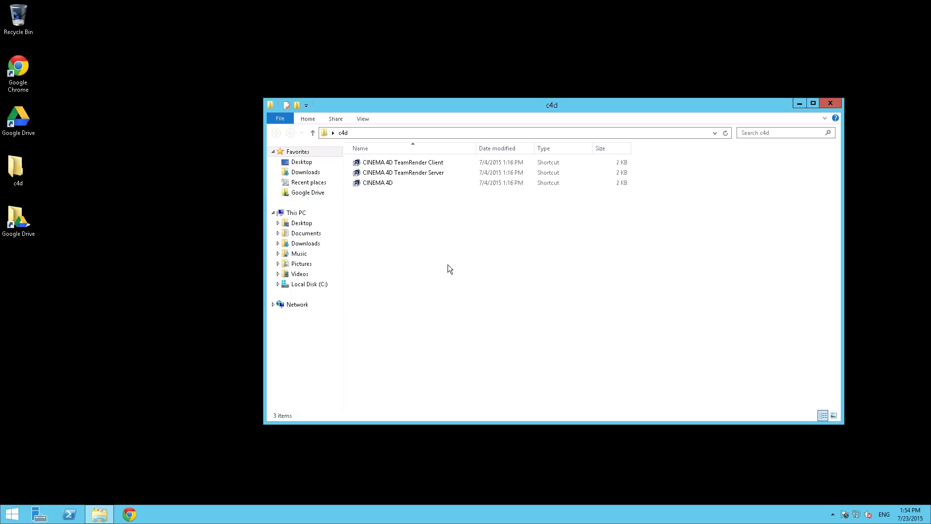
# Snap the CINEMA 4D folder window right and a new This PC window left
pyautogui.press('super+Right')
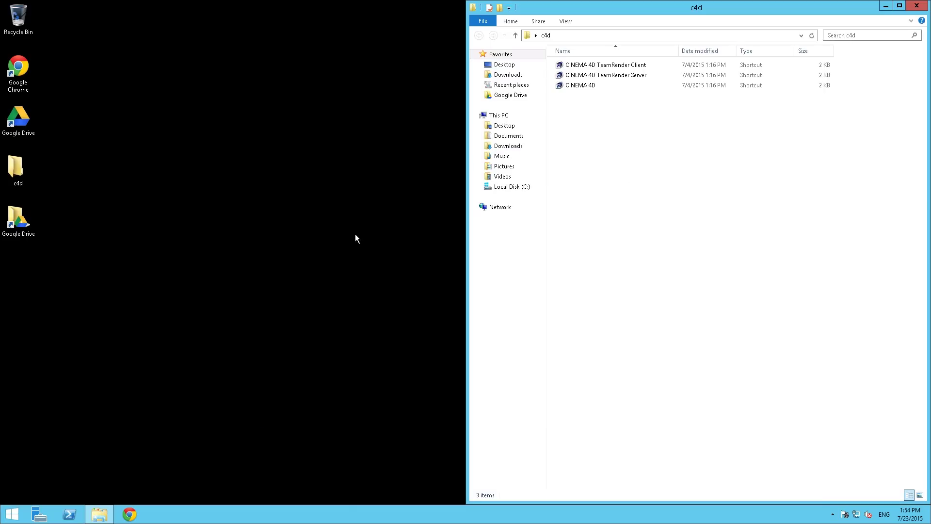
pyautogui.click(355, 234)
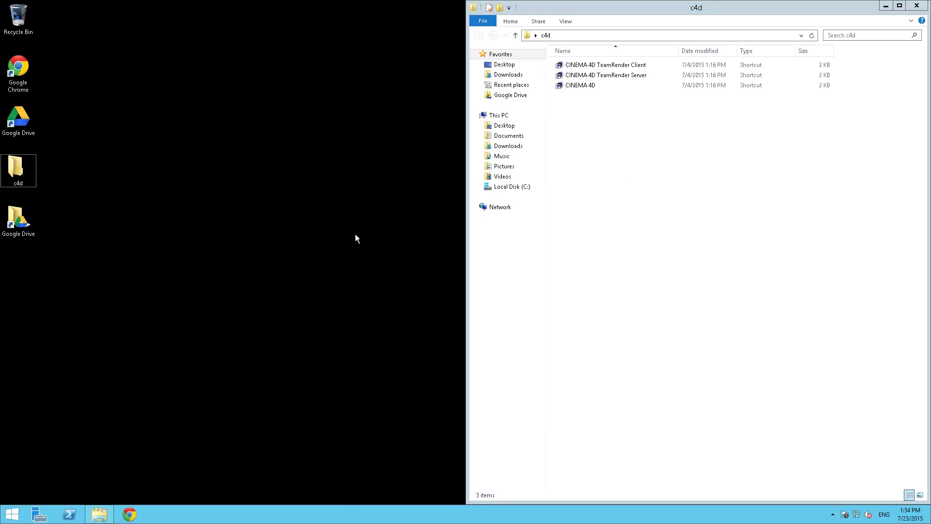
pyautogui.press('super+e')
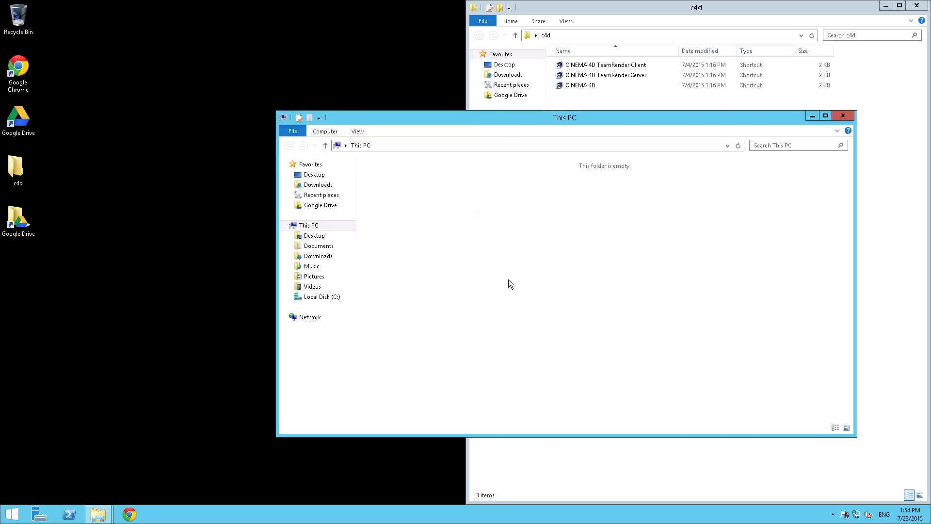
pyautogui.press('super+Left')
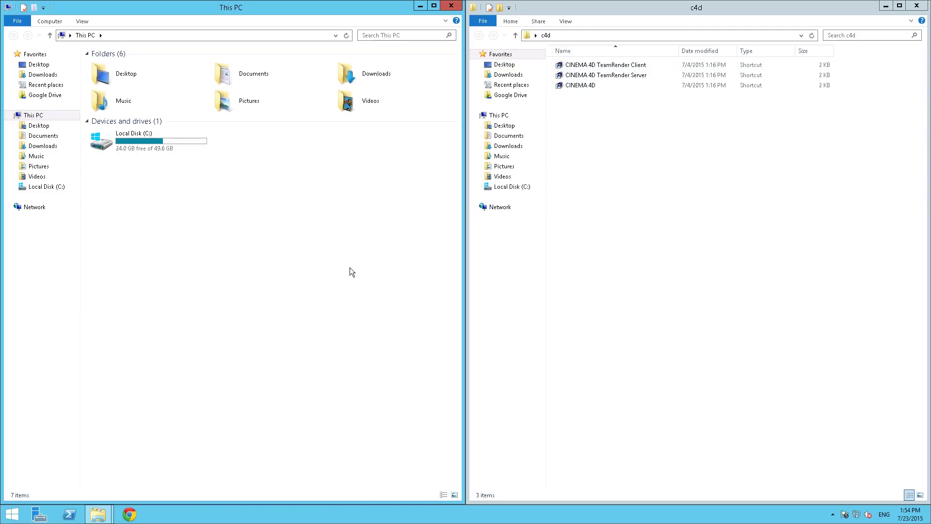
# Go to the StartUp folder and copy the CINEMA 4D TeamRender Client shortcut into it
pyautogui.click(150, 35)
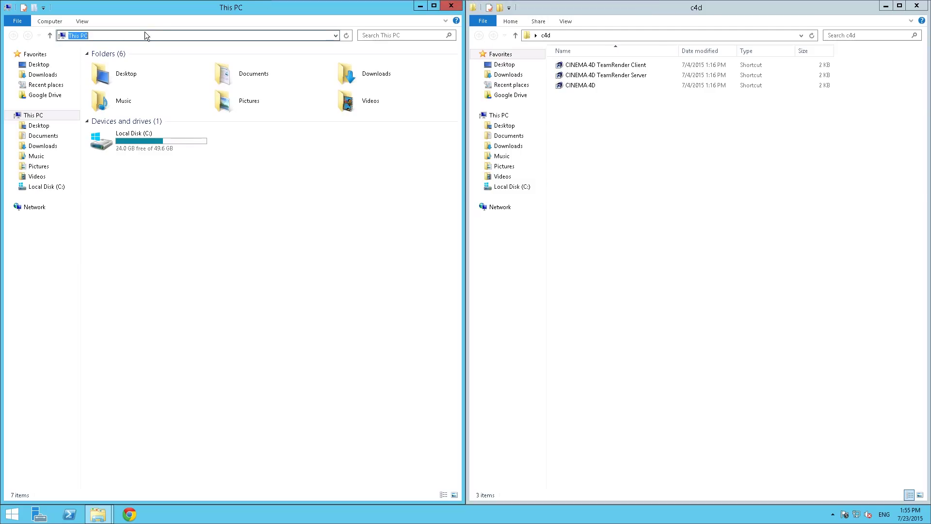
pyautogui.write('C:\\ProgramData\\Microsoft\\Windows\\Start Menu\\Programs\\StartUp')
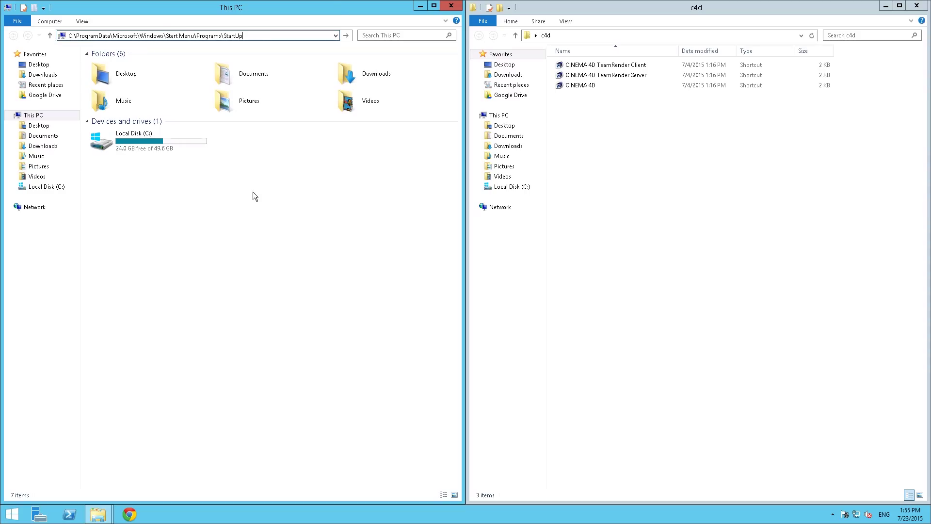
pyautogui.press('Return')
pyautogui.click(606, 65)
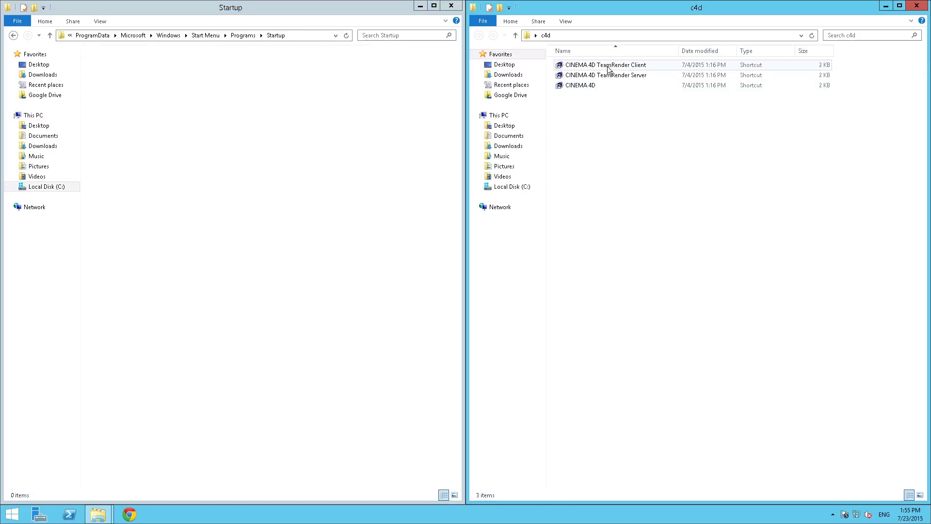
pyautogui.moveTo(601, 65); pyautogui.dragTo(226, 144)
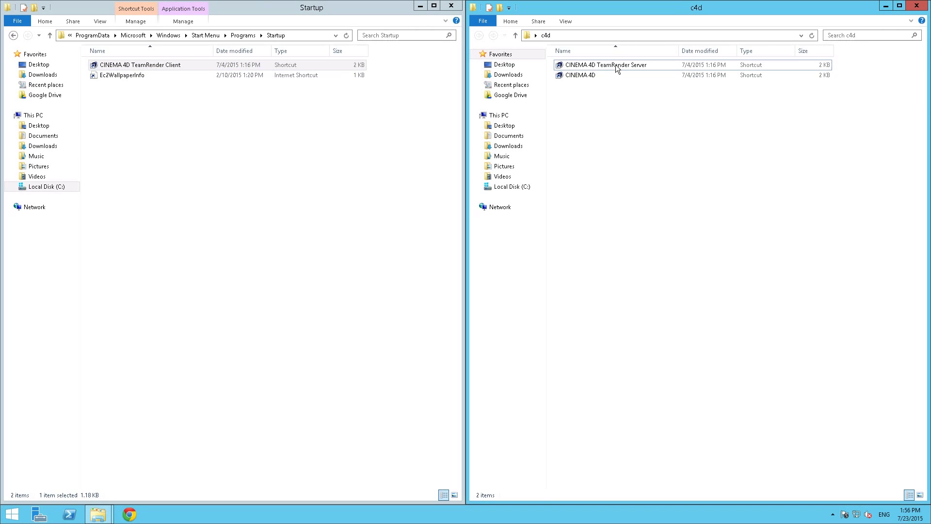
# Open the CINEMA 4D R16 folder via the TeamRender Server shortcut's file location
pyautogui.click(615, 65)
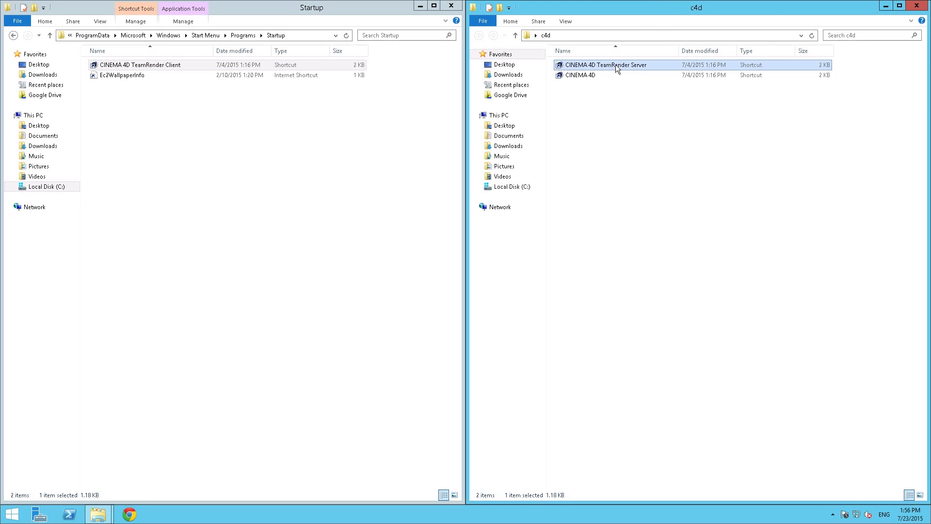
pyautogui.rightClick(616, 65)
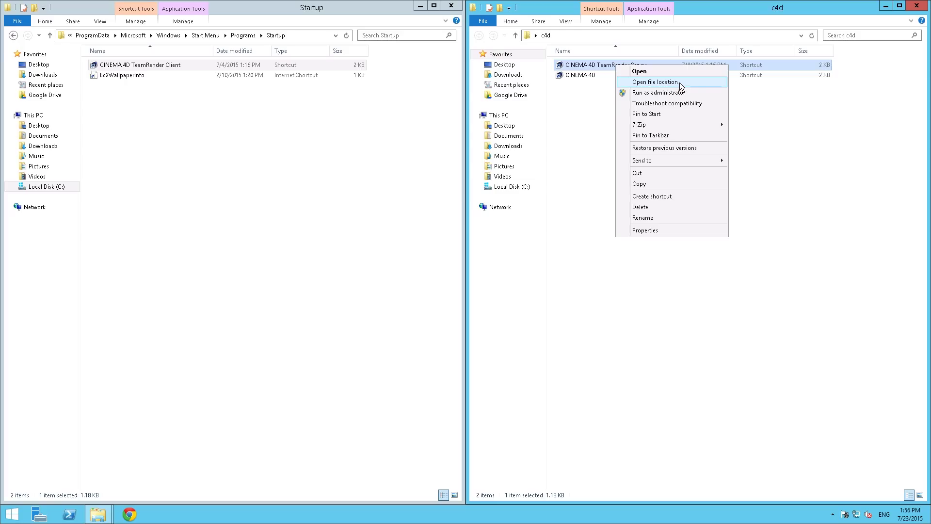
pyautogui.click(690, 82)
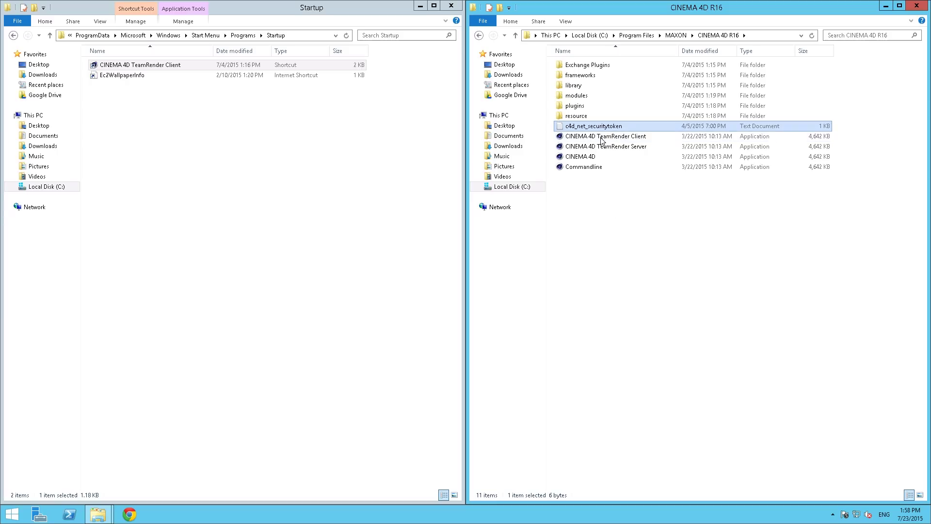
pyautogui.click(609, 211)
pyautogui.click(597, 127)
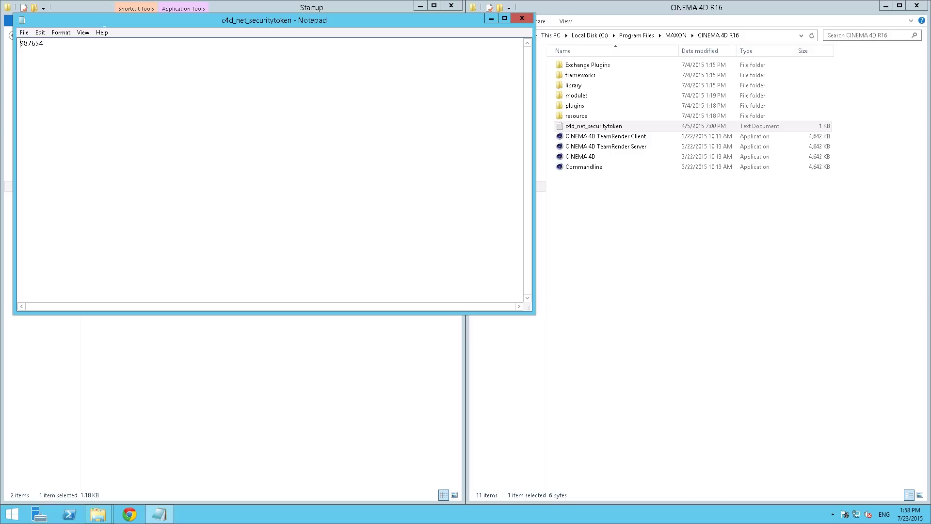
pyautogui.moveTo(106, 24); pyautogui.dragTo(292, 122)
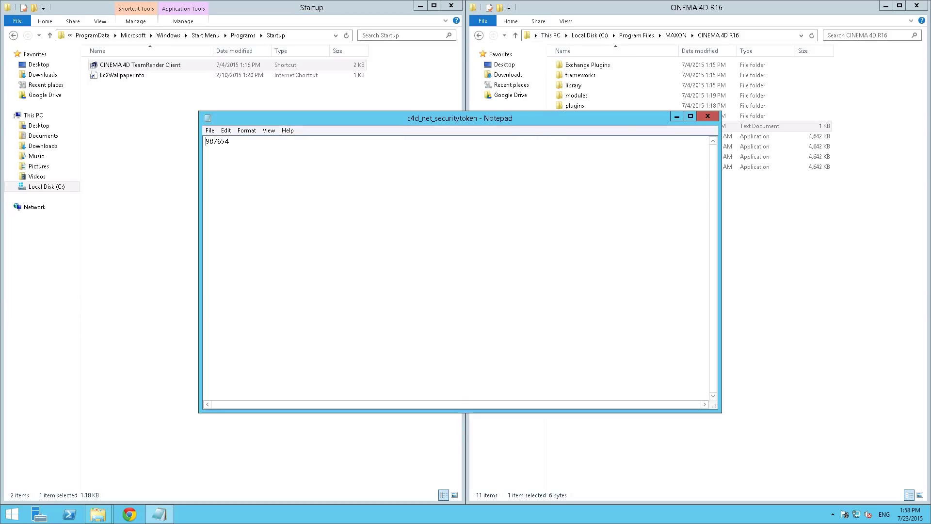
pyautogui.hotkey('alt', 'F4')
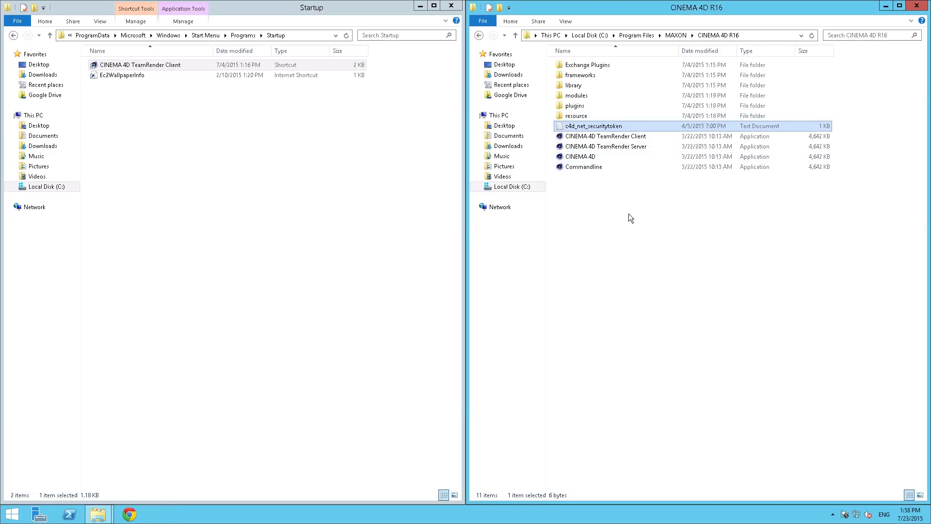
# Launch CINEMA 4D TeamRender Client and confirm Team Render is enabled on port 5401 with the token filled in
pyautogui.click(624, 139)
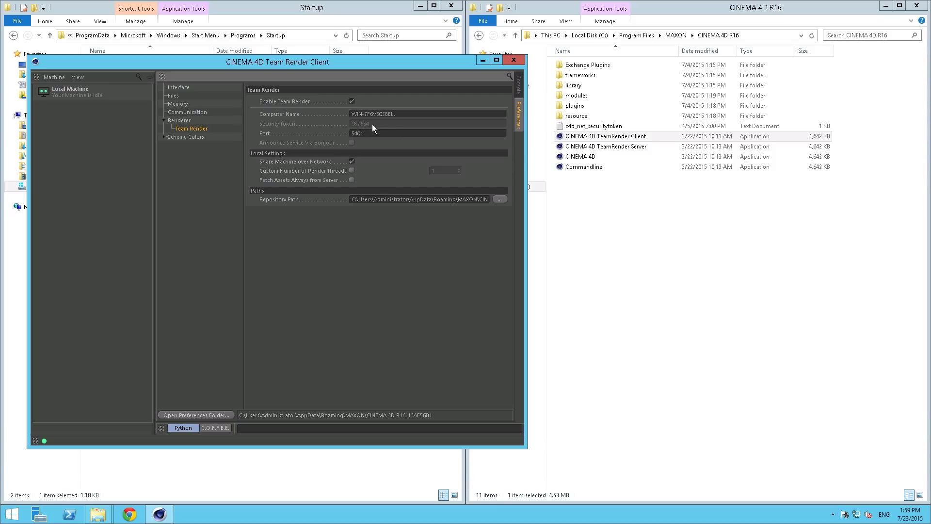
pyautogui.click(596, 136)
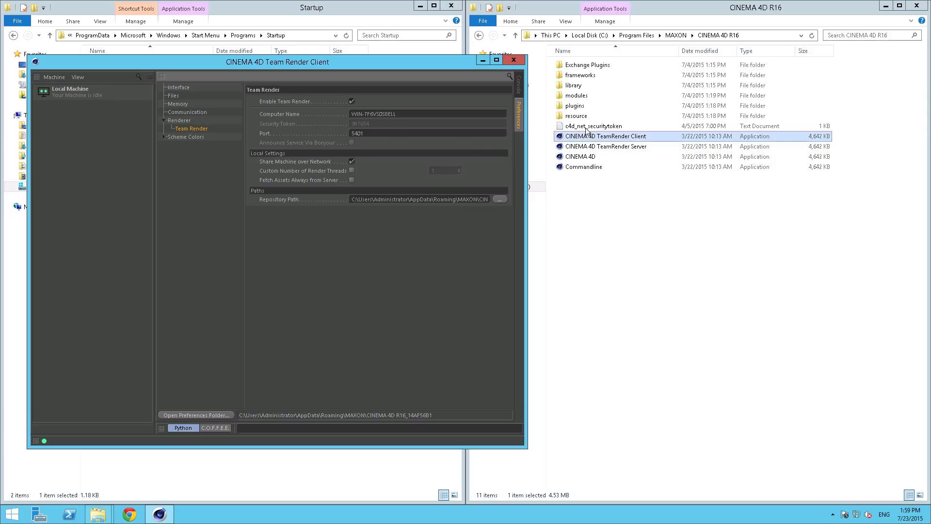
pyautogui.click(450, 83)
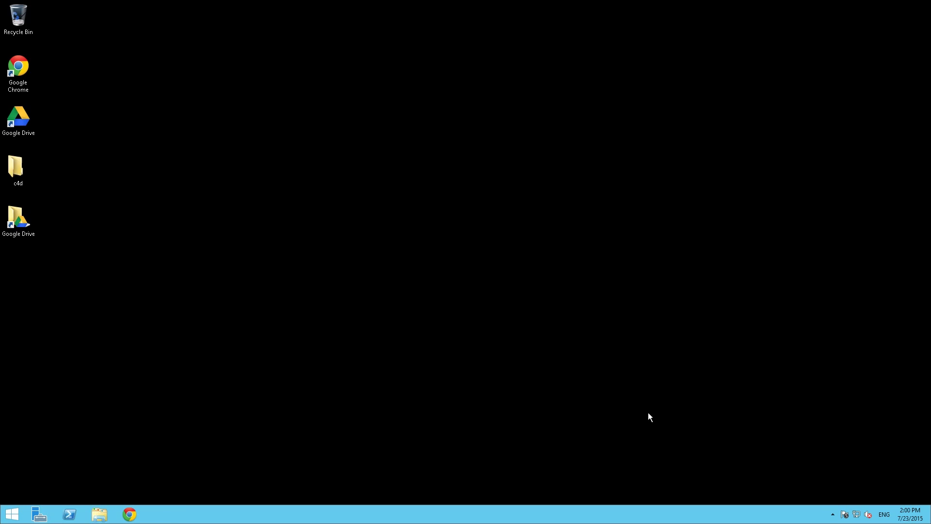
# Uncheck 'Start Google Drive on system startup' in Google Drive's Advanced preferences
pyautogui.click(833, 514)
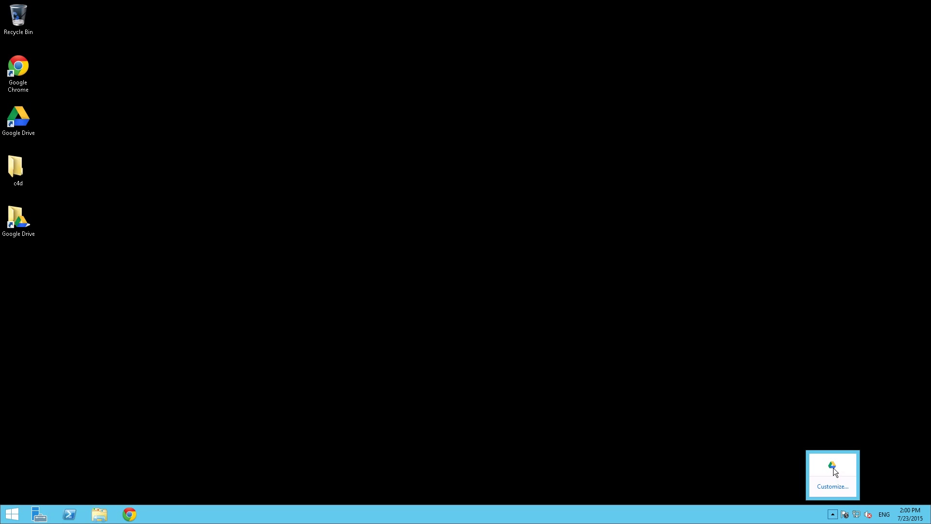
pyautogui.click(832, 466)
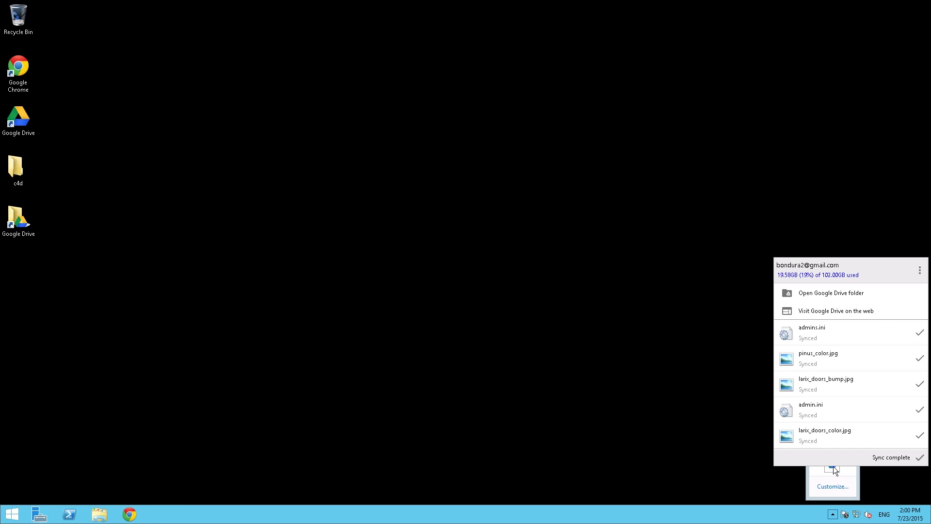
pyautogui.click(919, 272)
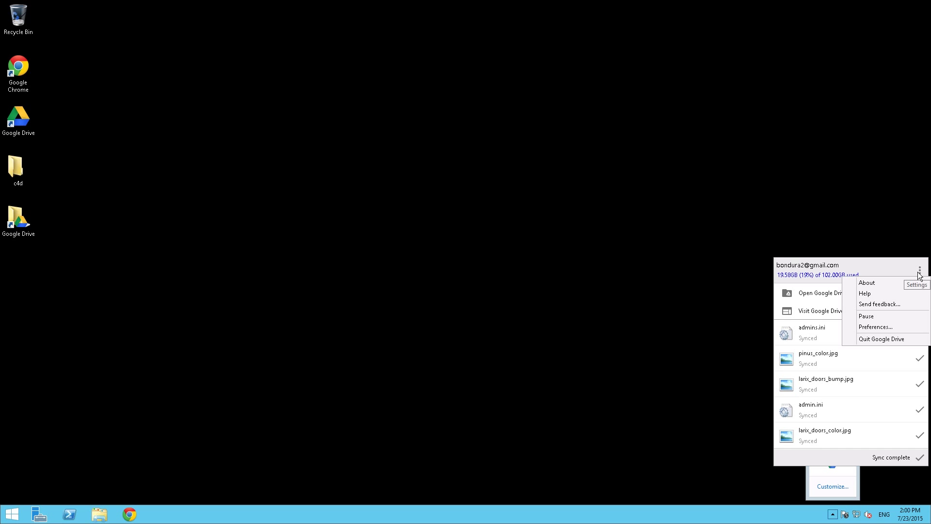
pyautogui.click(886, 327)
pyautogui.hotkey('ctrl', 'Tab')
pyautogui.hotkey('ctrl', 'Tab')
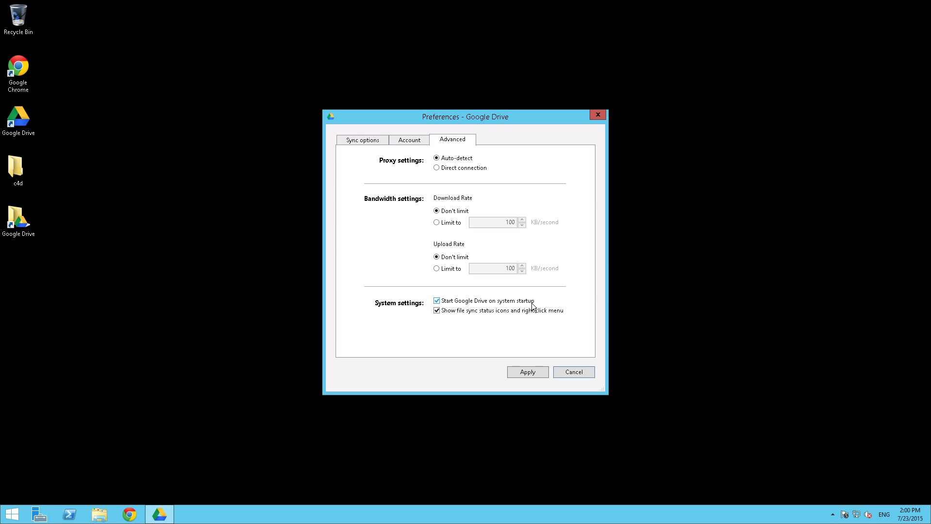
pyautogui.click(437, 301)
# Apply the Google Drive change, show the MAXON folder in Explorer, and close Team Render Server
pyautogui.click(526, 371)
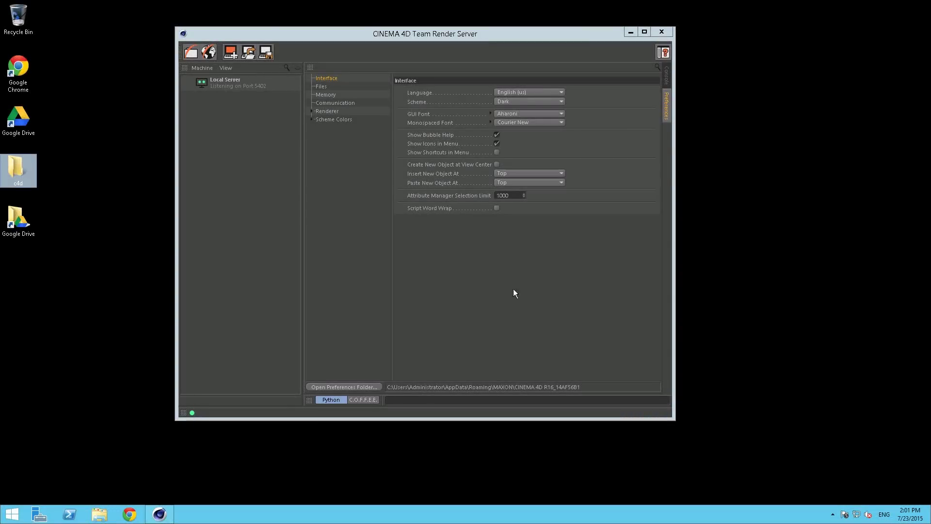
pyautogui.moveTo(443, 38); pyautogui.dragTo(445, 32)
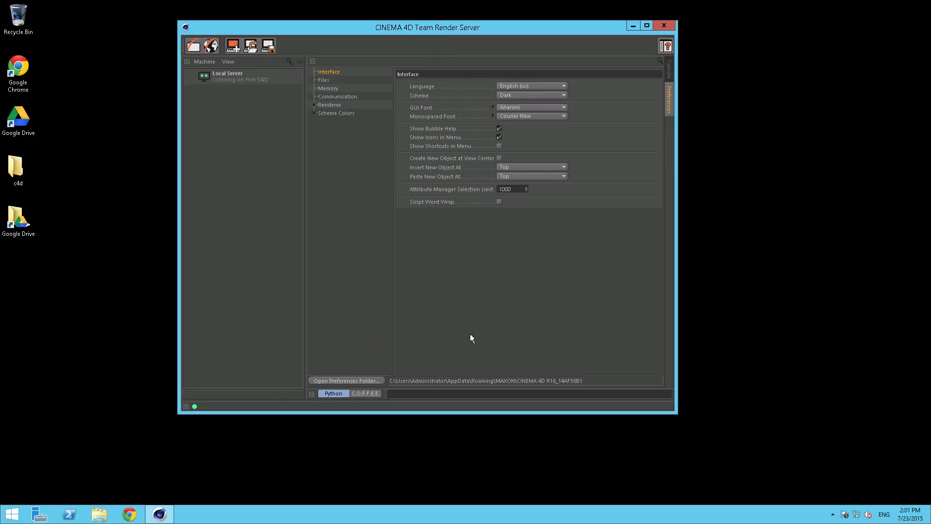
pyautogui.click(359, 381)
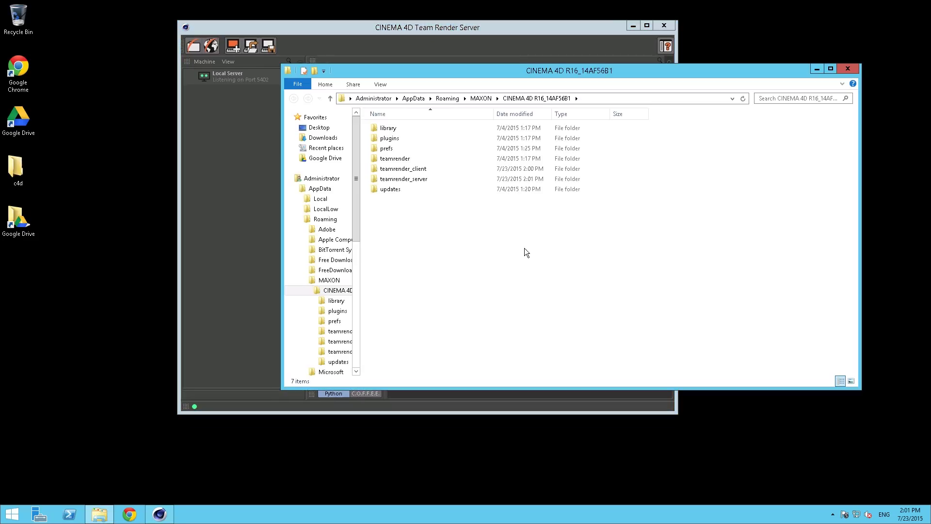
pyautogui.click(481, 99)
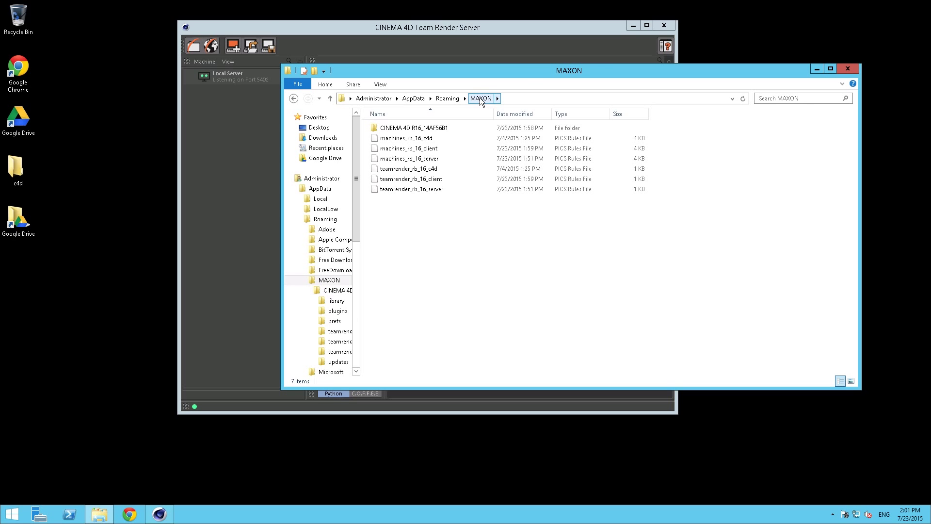
pyautogui.click(663, 26)
# Permanently delete the six PICS rules files from the MAXON folder
pyautogui.click(520, 203)
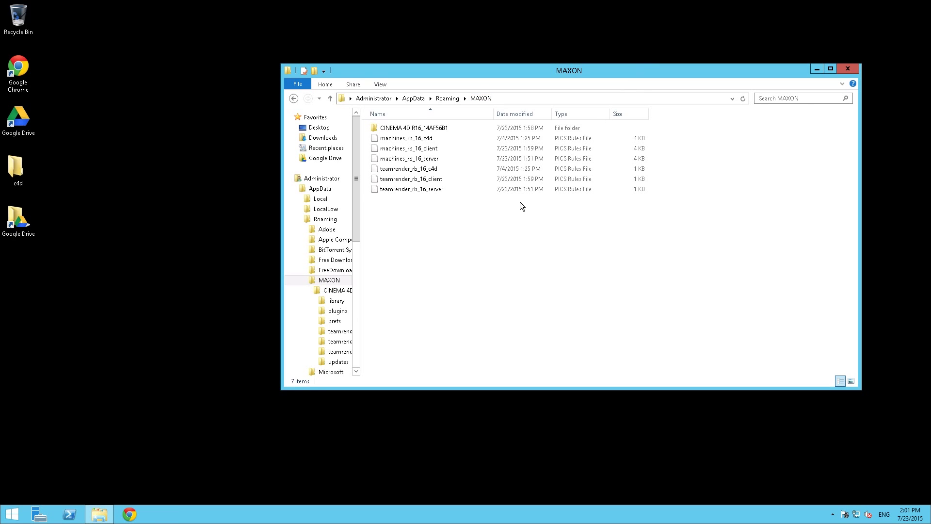
pyautogui.moveTo(448, 232); pyautogui.dragTo(393, 136)
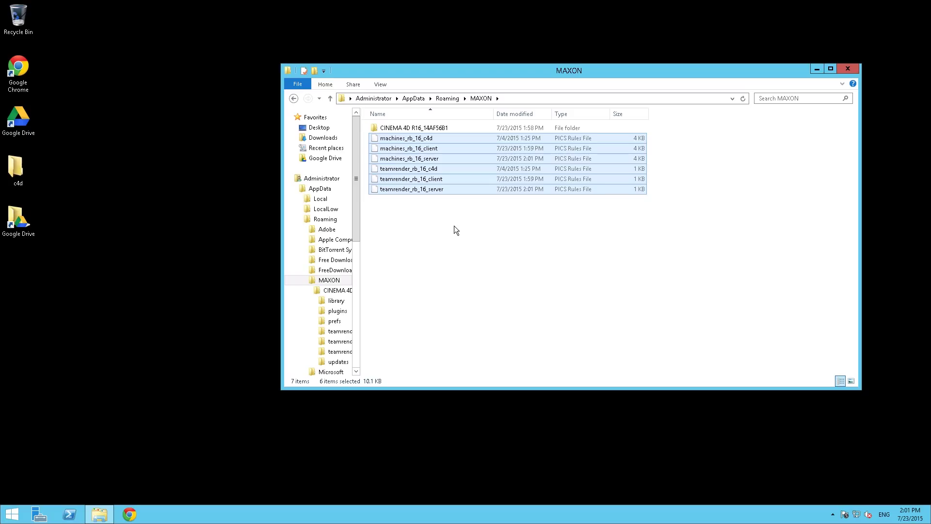
pyautogui.hotkey('shift', 'Delete')
pyautogui.press('Return')
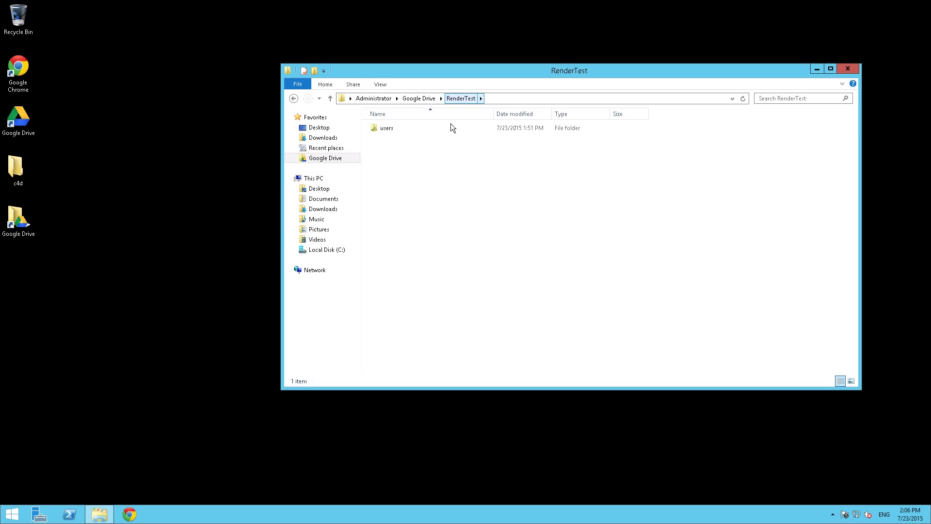
# Delete the users folder from RenderTest, close Explorer, and exit remote desktop full screen
pyautogui.click(391, 128)
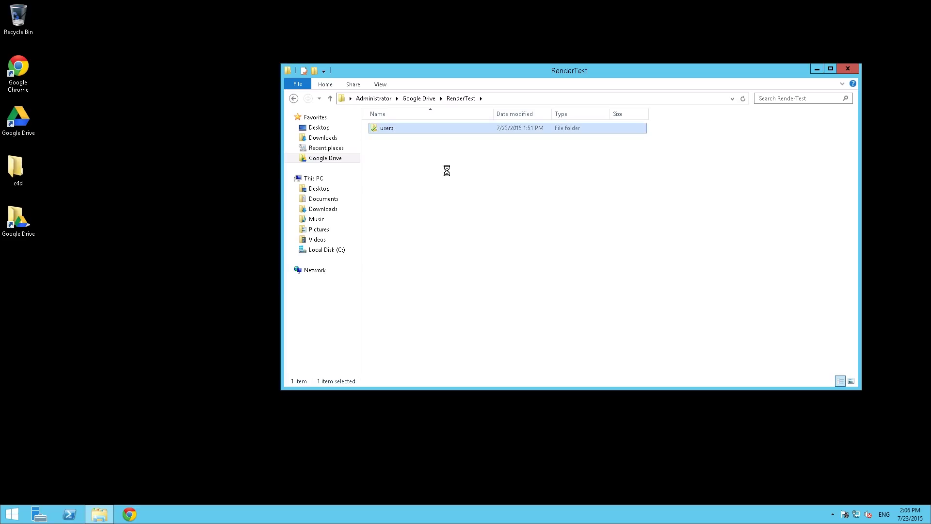
pyautogui.press('Delete')
pyautogui.click(513, 297)
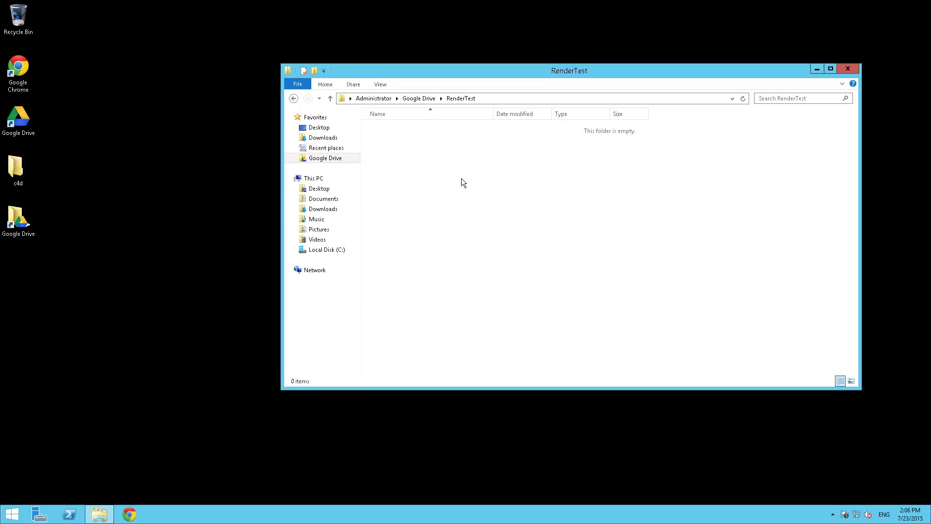
pyautogui.hotkey('alt', 'F4')
pyautogui.press('ctrl+alt+Break')
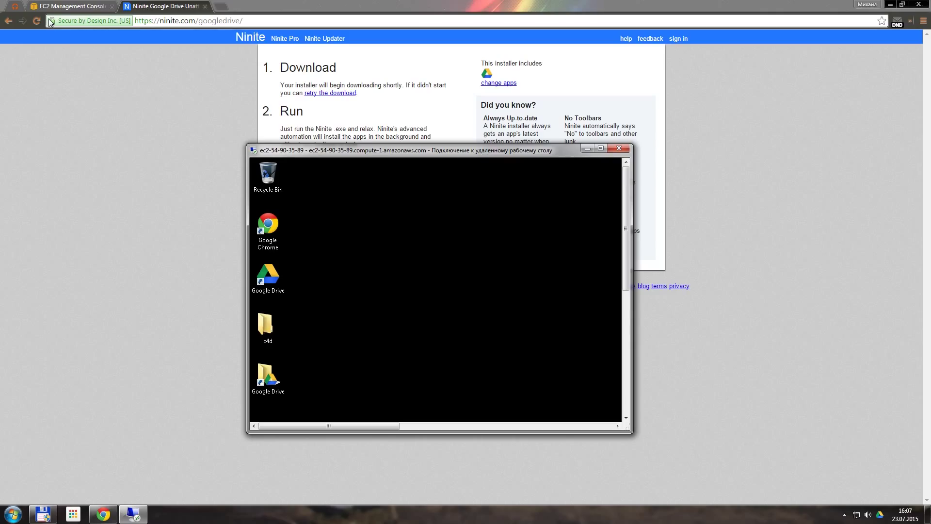
# Create an image of the running instance named Cinema4D_r15_TeamRender_Node, using that name as description
pyautogui.click(70, 9)
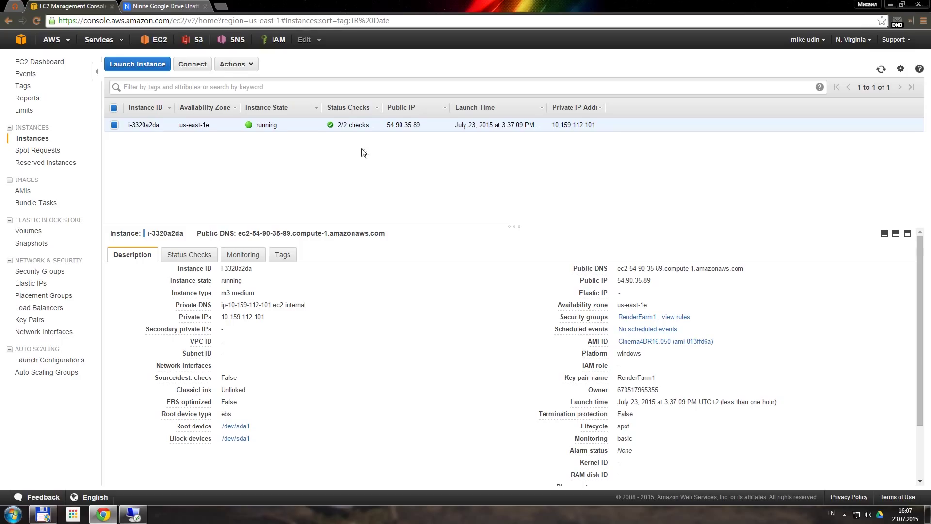
pyautogui.rightClick(407, 122)
pyautogui.moveTo(449, 188)
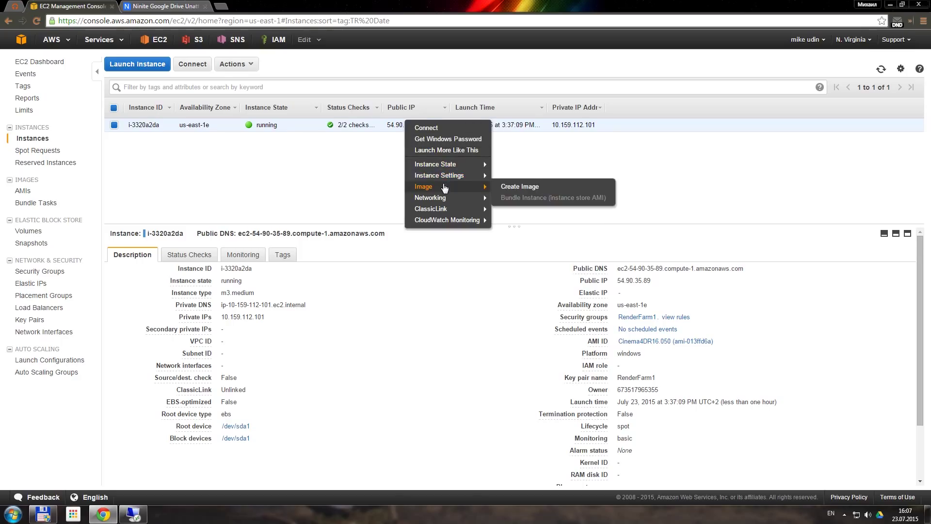
pyautogui.click(533, 193)
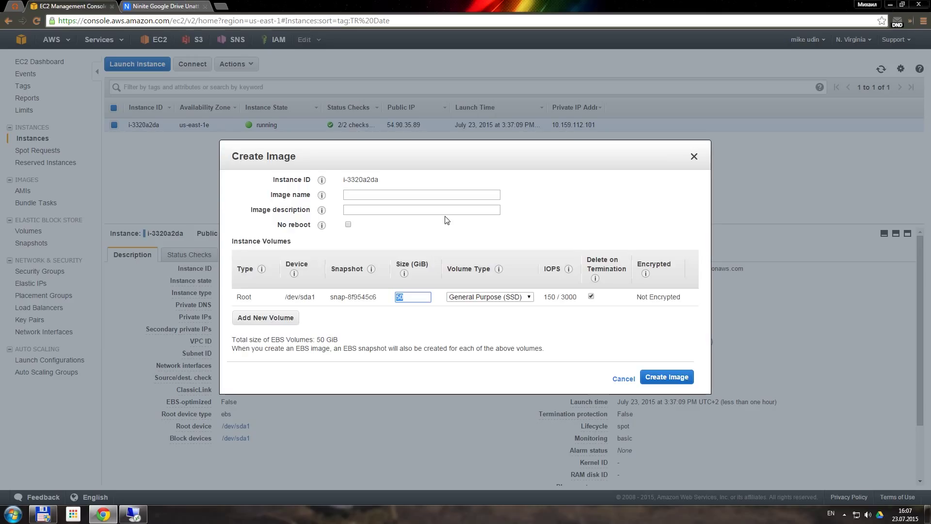
pyautogui.click(366, 195)
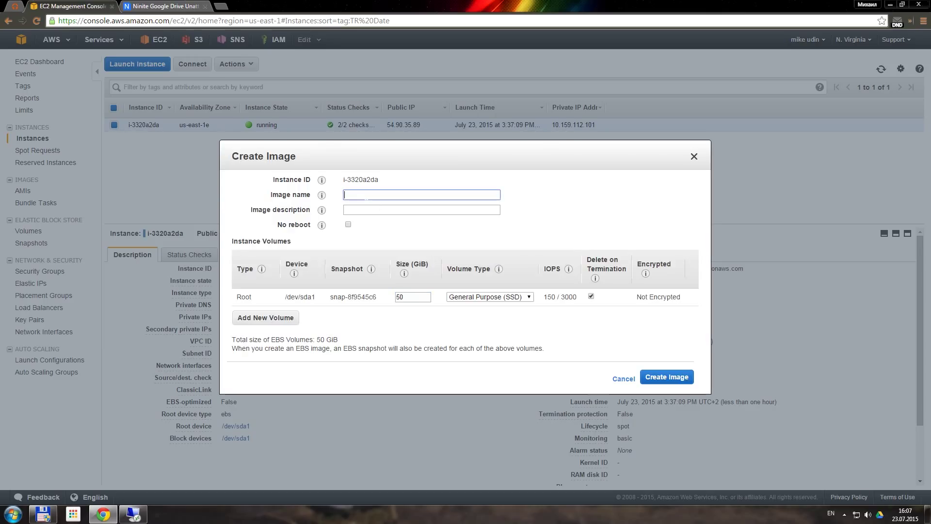
pyautogui.write('Cinema4D_r15_TeamRender_Node')
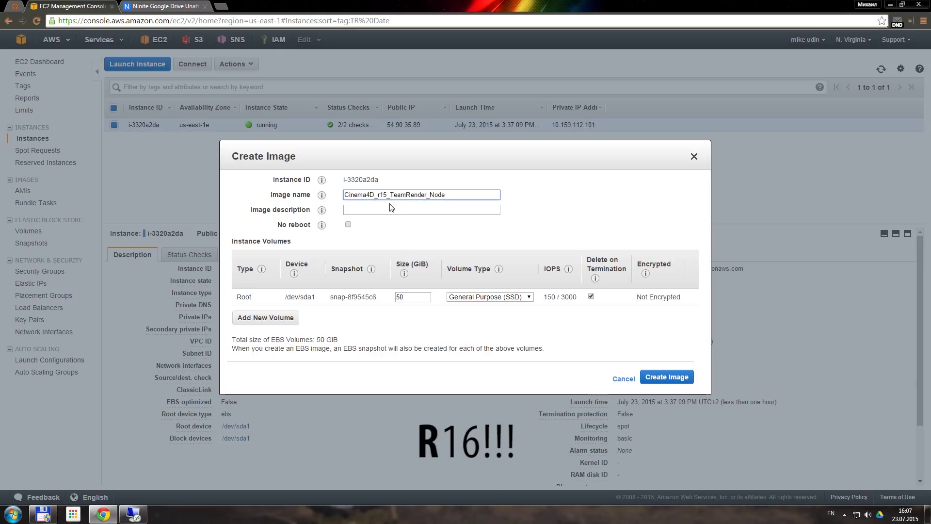
pyautogui.hotkey('ctrl', 'a')
pyautogui.hotkey('ctrl', 'c')
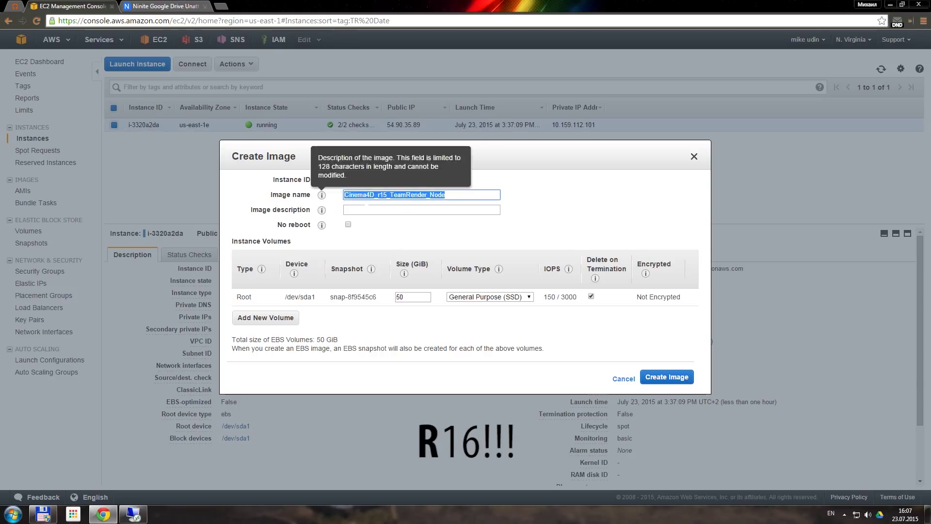
pyautogui.press('Tab')
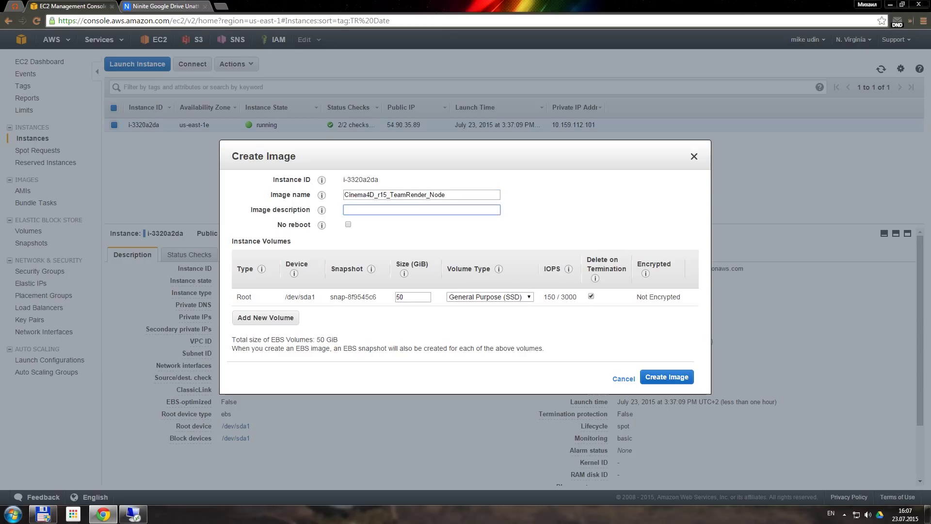
pyautogui.hotkey('ctrl', 'v')
pyautogui.click(666, 378)
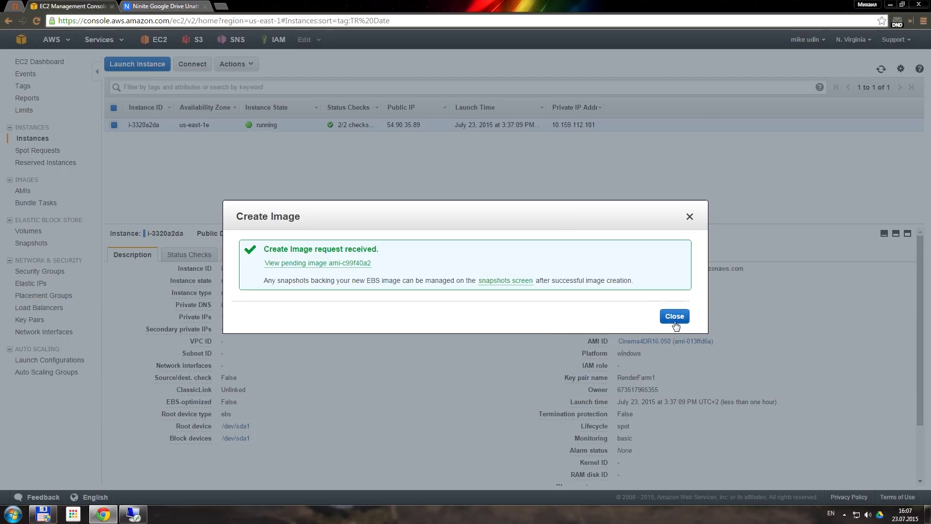
pyautogui.click(675, 319)
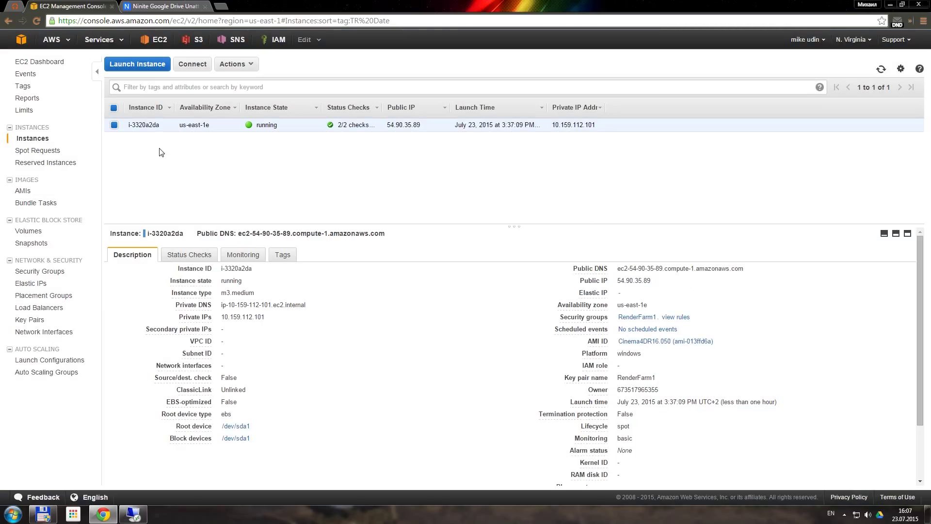
# Confirm the Cinema4D_r15_TeamRender_Node image in AMIs, then terminate the original running instance
pyautogui.click(31, 193)
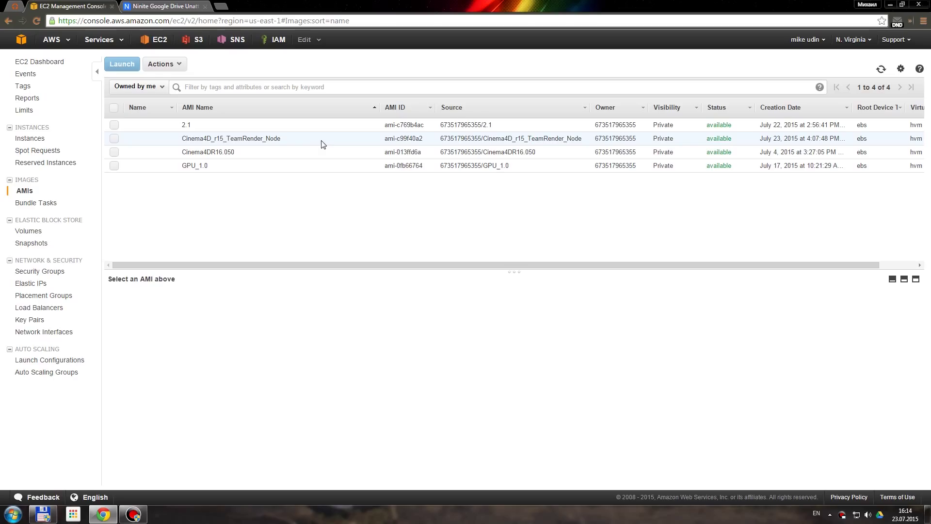
pyautogui.click(322, 144)
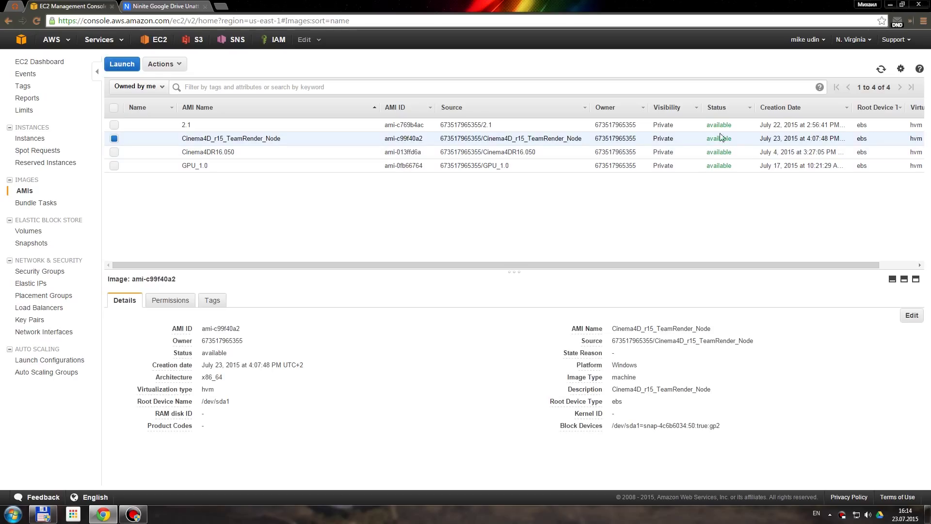
pyautogui.click(27, 140)
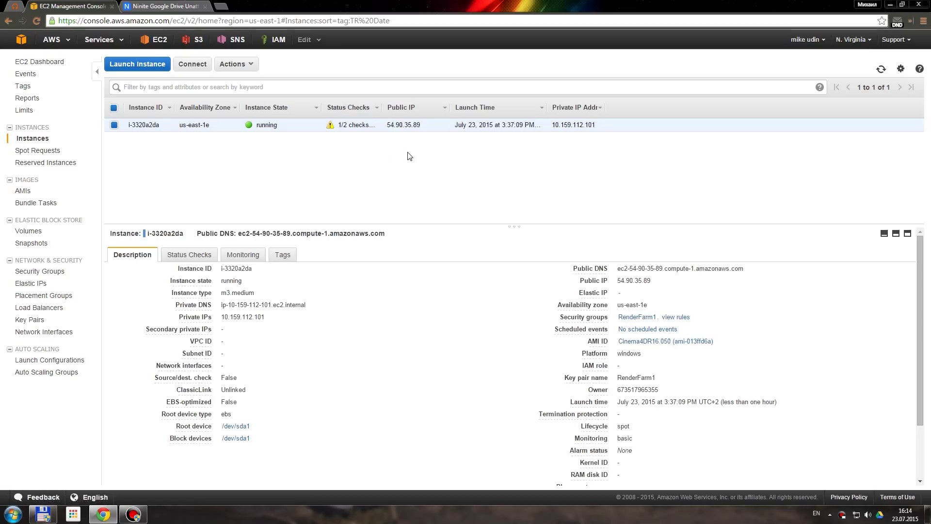
pyautogui.rightClick(390, 122)
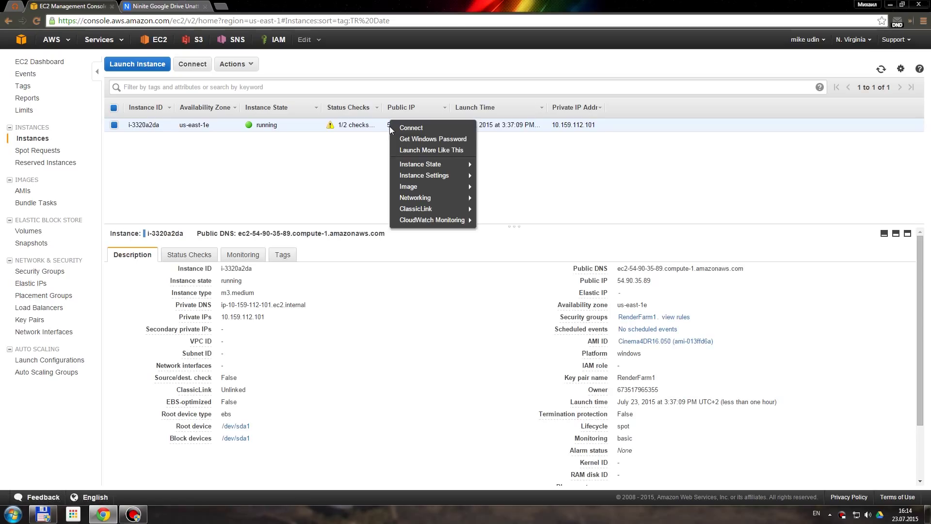
pyautogui.moveTo(436, 165)
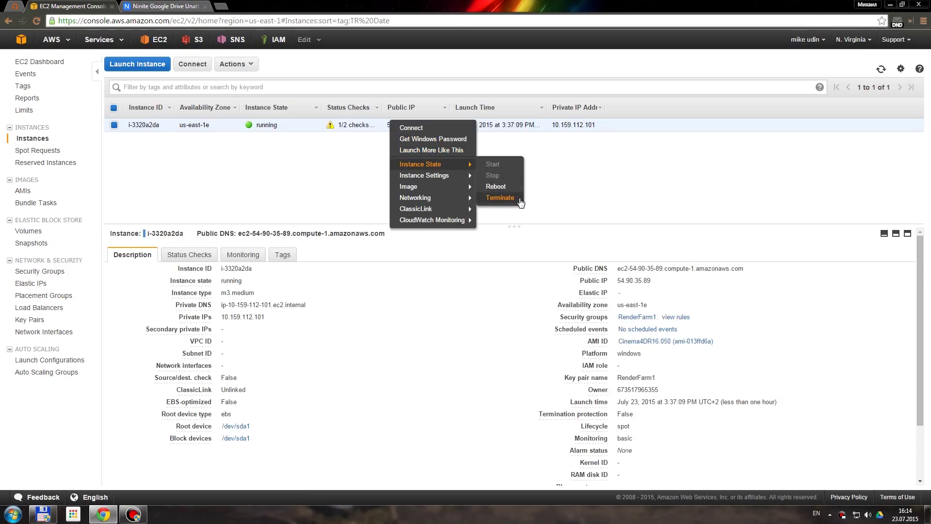
pyautogui.click(521, 195)
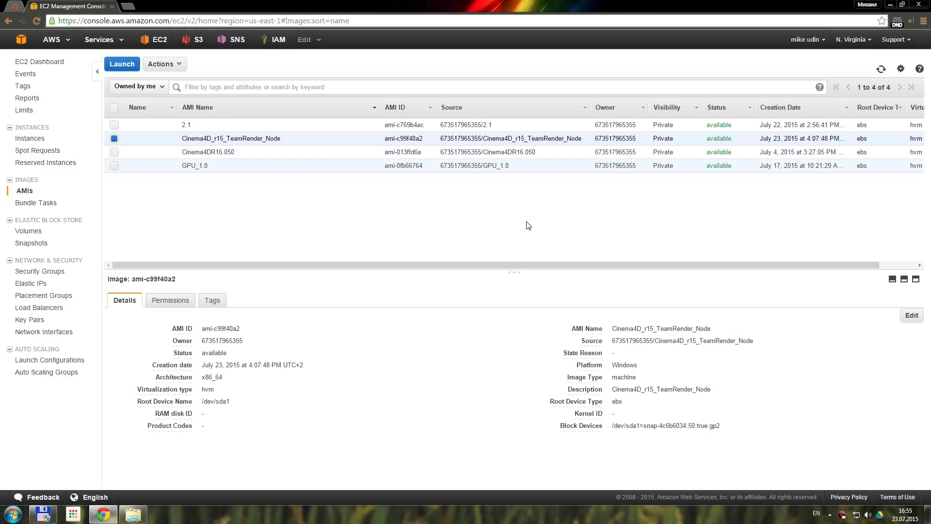
# Launch an instance from the new image, filtering to General purpose and choosing m3.medium
pyautogui.click(122, 64)
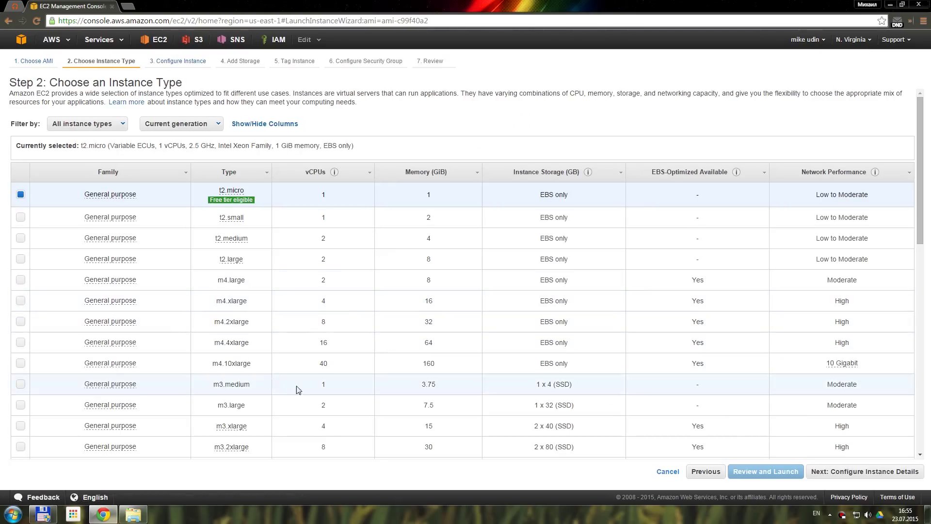
pyautogui.click(352, 390)
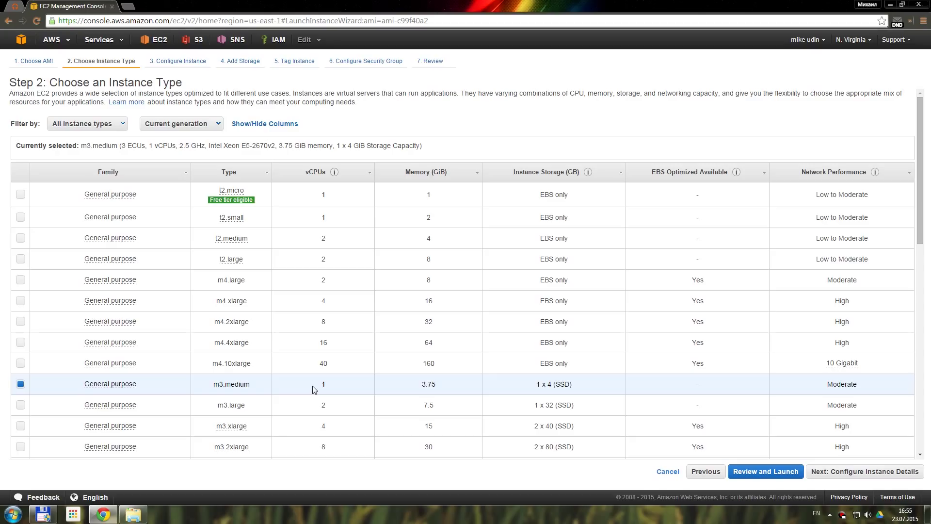
pyautogui.click(73, 123)
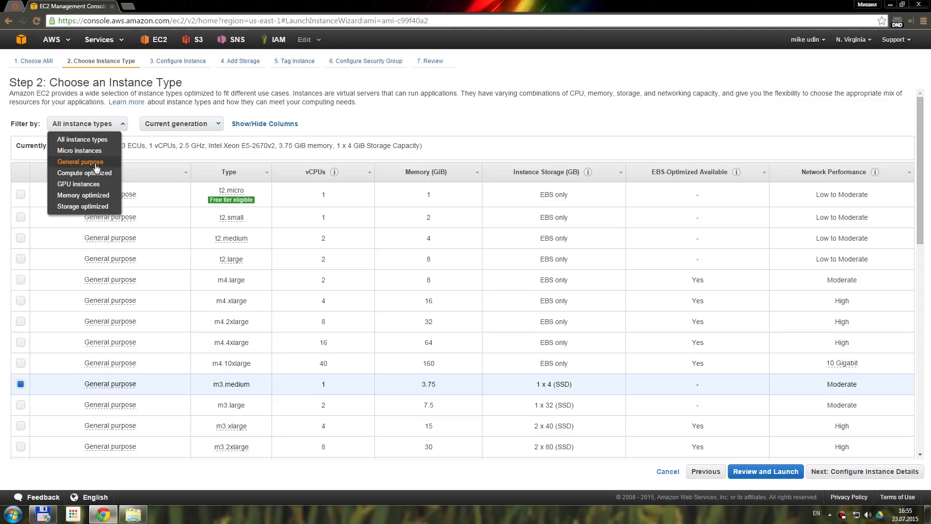
pyautogui.click(110, 173)
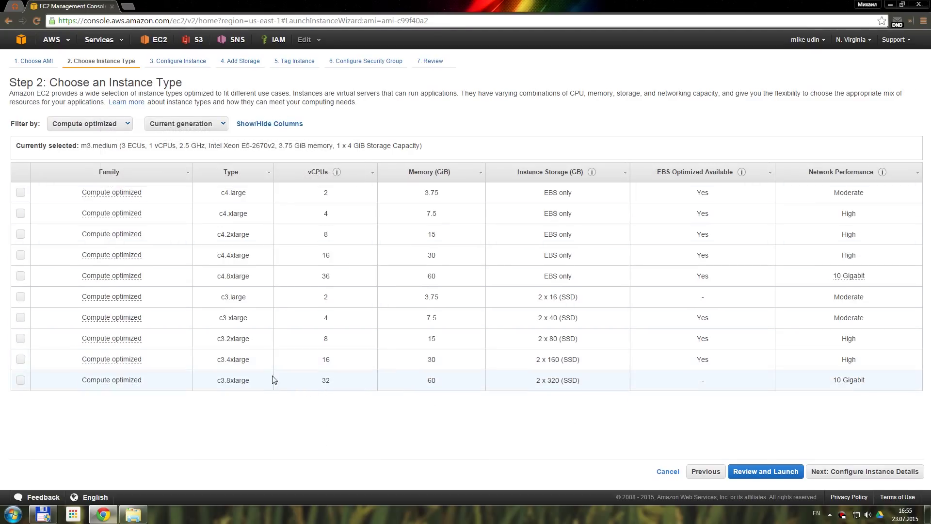
pyautogui.click(203, 127)
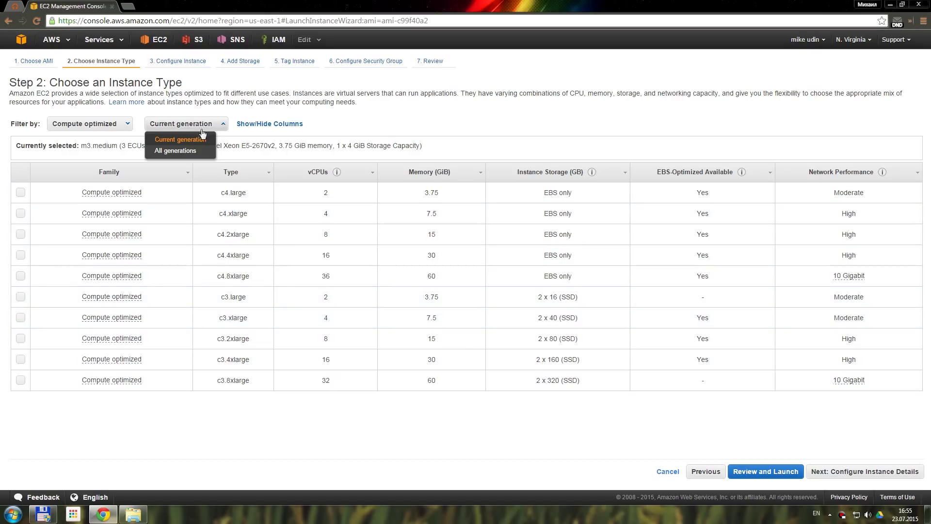
pyautogui.click(202, 154)
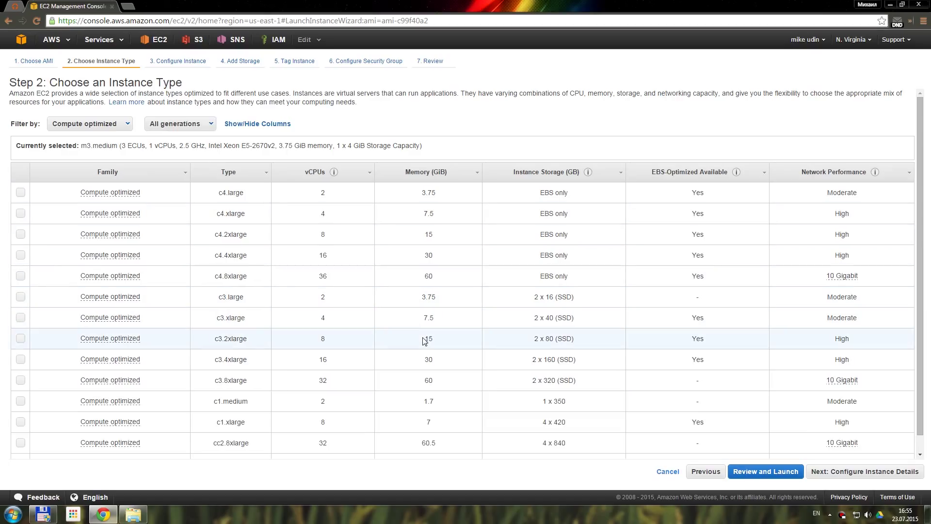
pyautogui.click(333, 442)
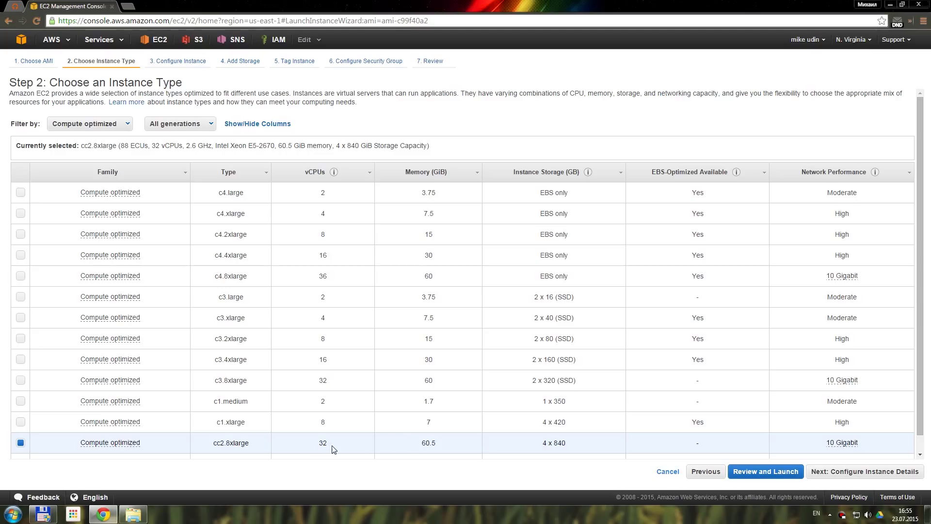
pyautogui.click(118, 123)
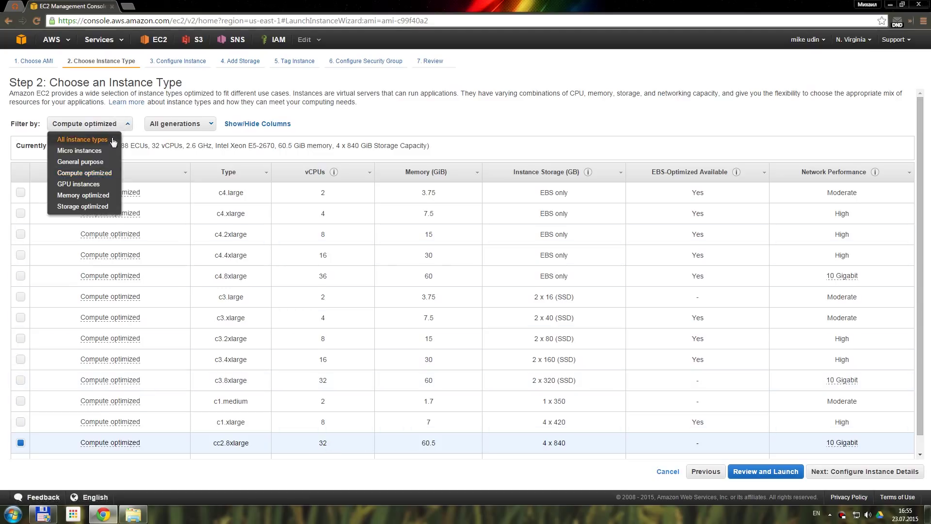
pyautogui.click(80, 150)
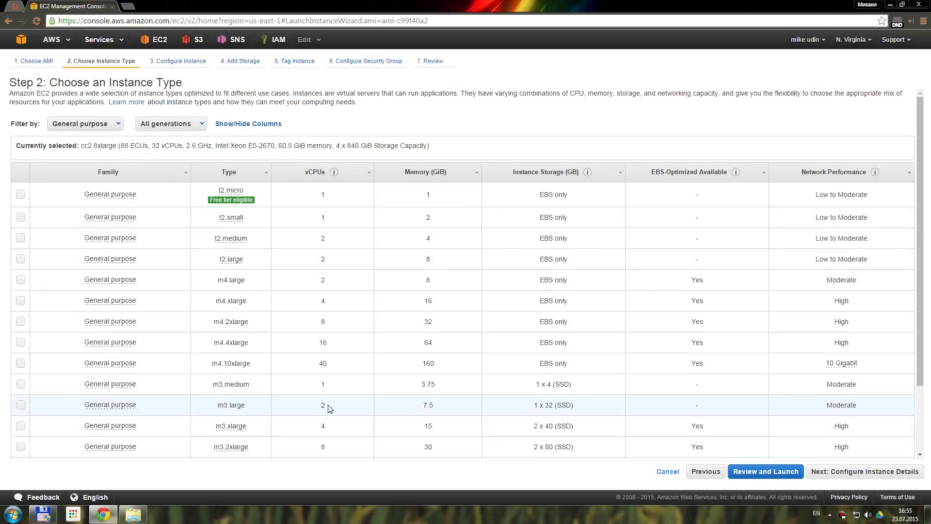
pyautogui.click(335, 389)
pyautogui.click(836, 472)
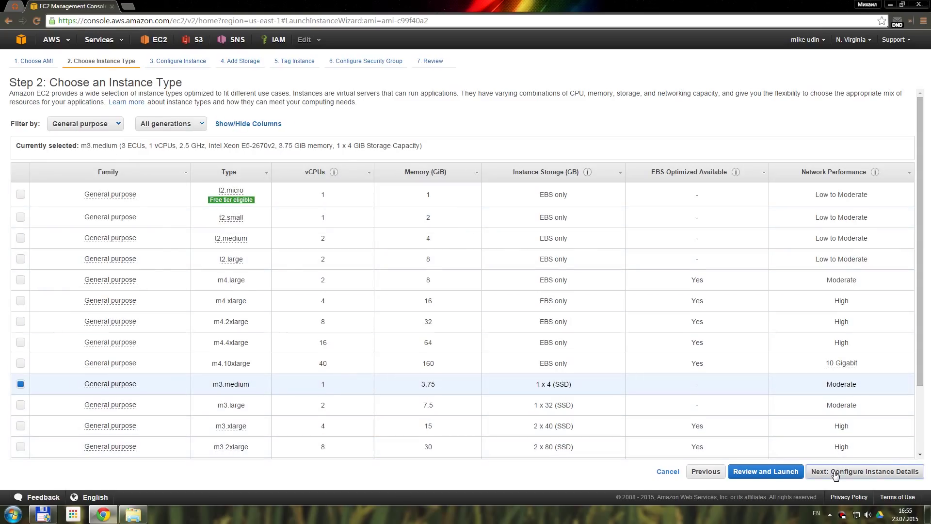
# Launch 3 Spot instances with $0.08 maximum price and launch group 123
pyautogui.hotkey('ctrl', 'a')
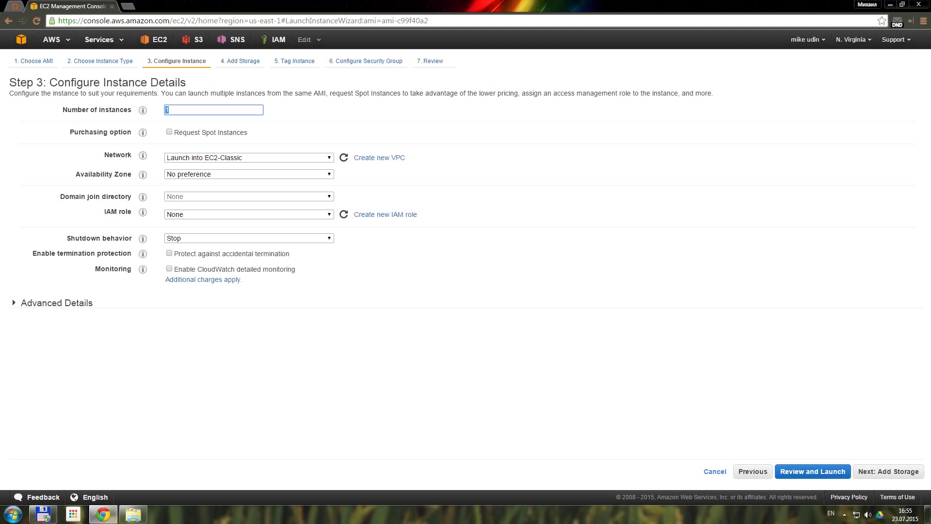
pyautogui.write('3')
pyautogui.click(225, 134)
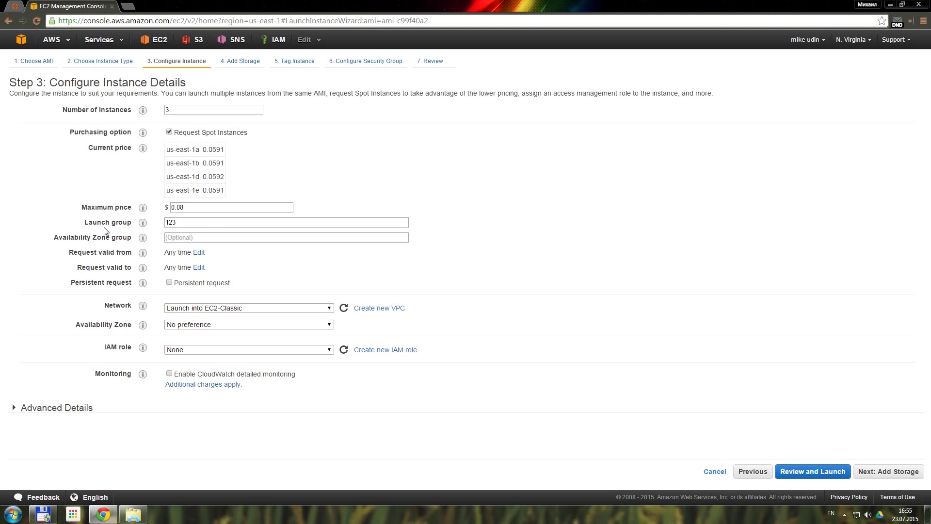
pyautogui.click(177, 222)
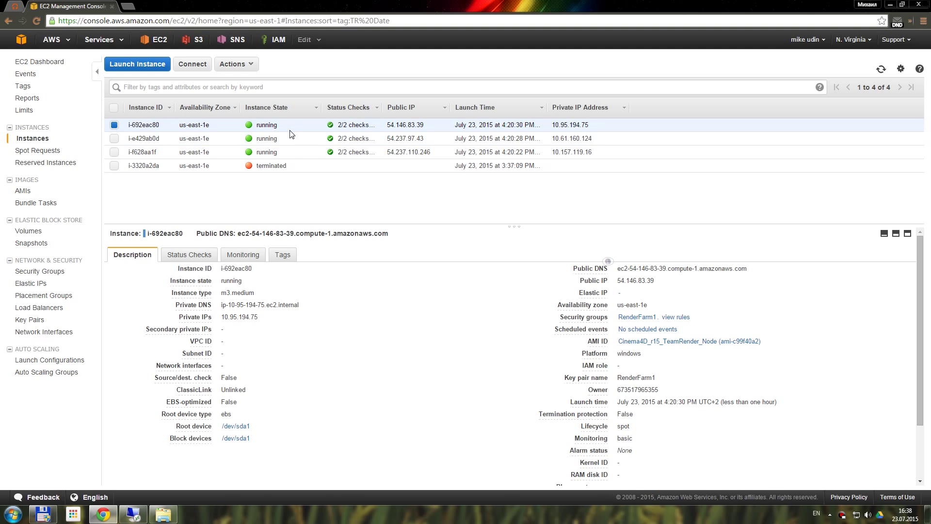
pyautogui.click(285, 254)
# Tag the first instance with Name = Server
pyautogui.click(160, 282)
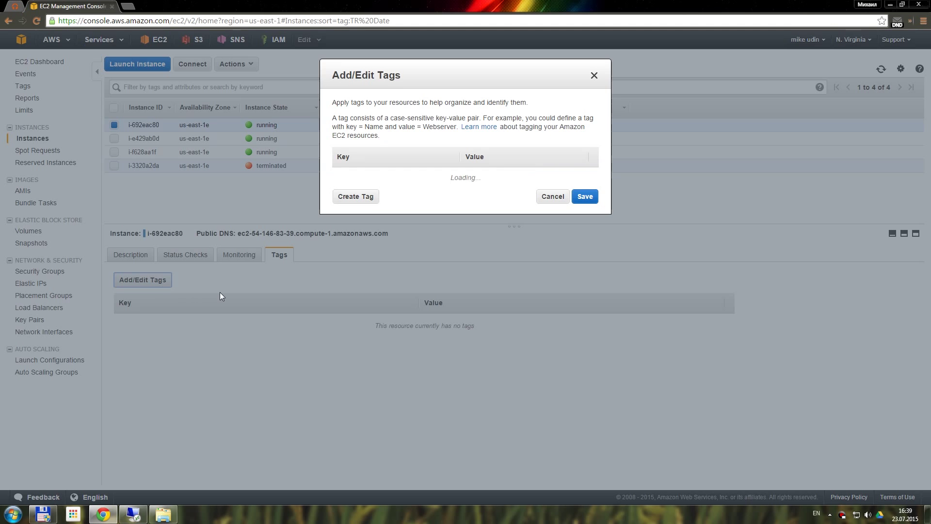
pyautogui.click(362, 196)
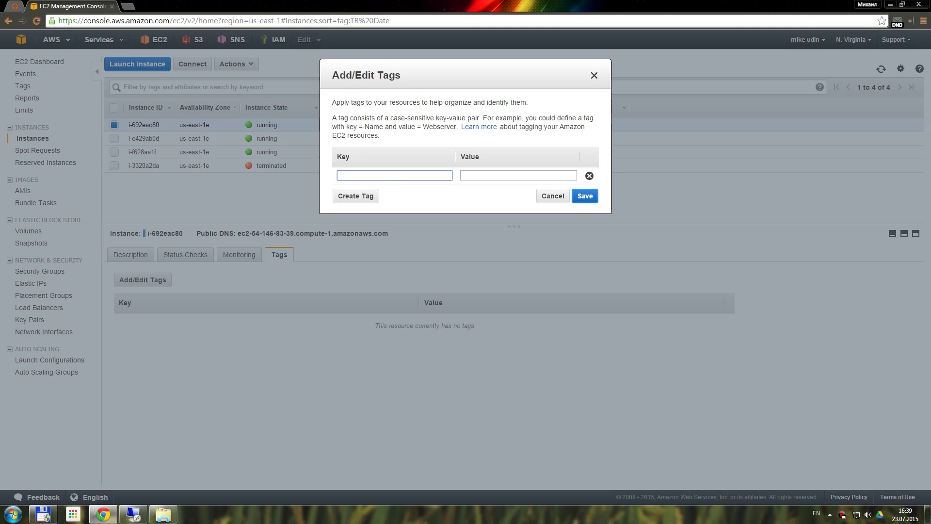
pyautogui.write('Name')
pyautogui.click(367, 201)
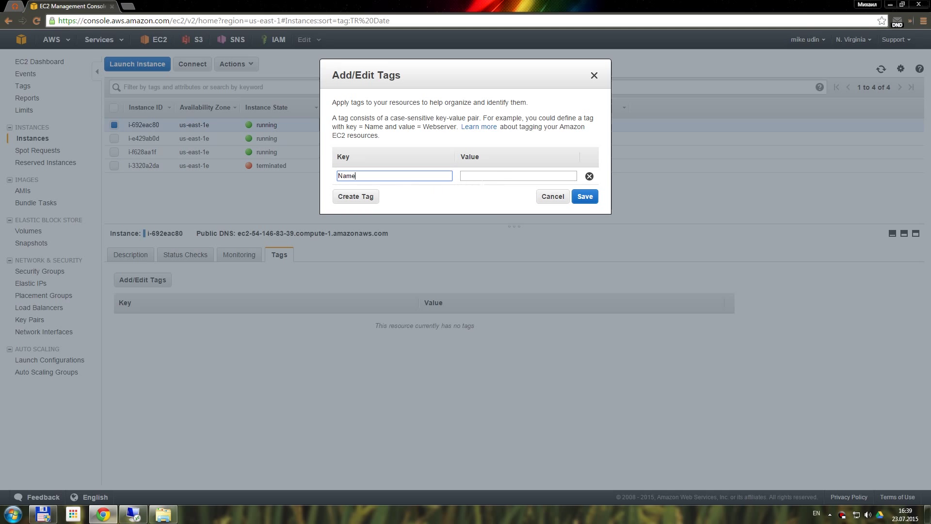
pyautogui.click(518, 176)
pyautogui.write('Server')
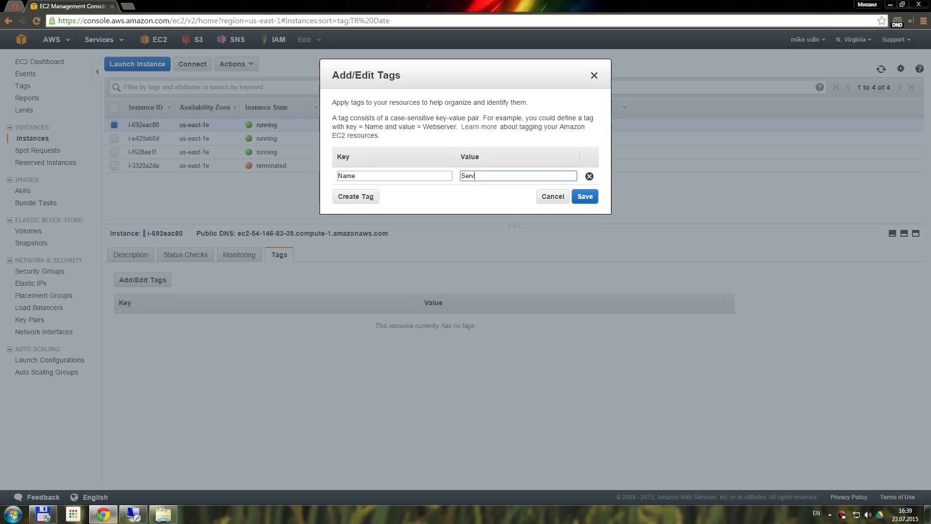
pyautogui.click(581, 199)
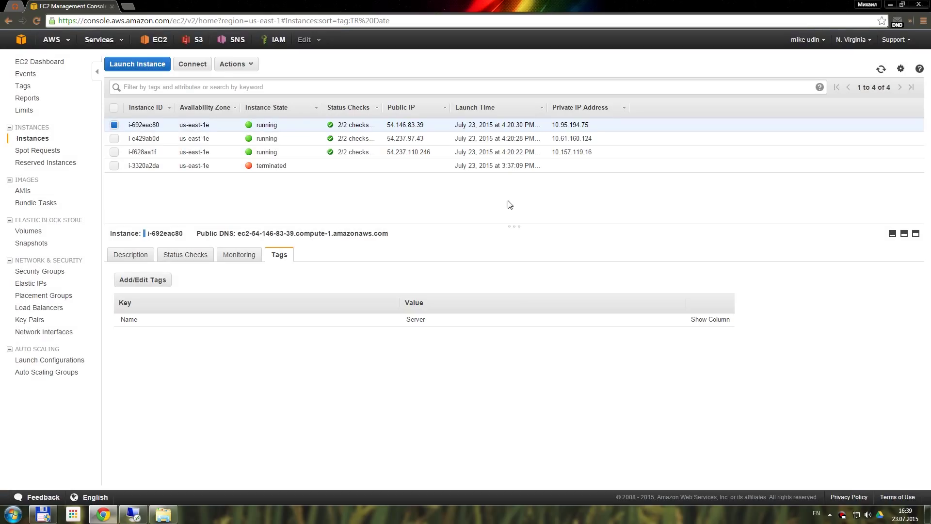
# Add Name as a table column and name the second and third instances Client
pyautogui.click(900, 69)
pyautogui.click(349, 201)
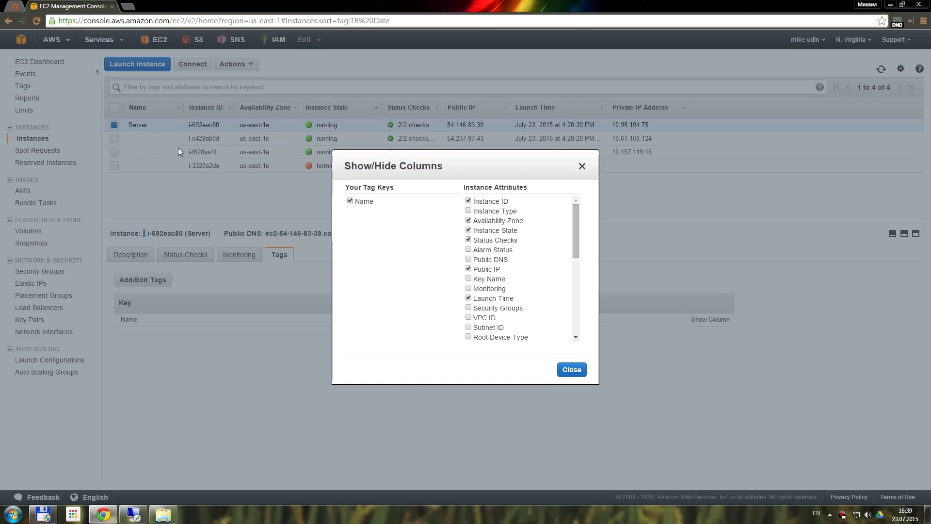
pyautogui.click(572, 371)
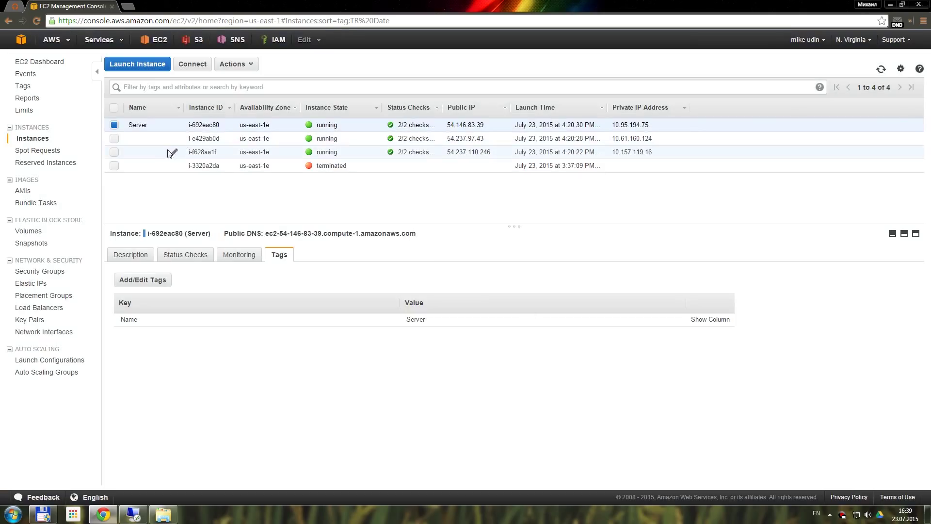
pyautogui.click(175, 140)
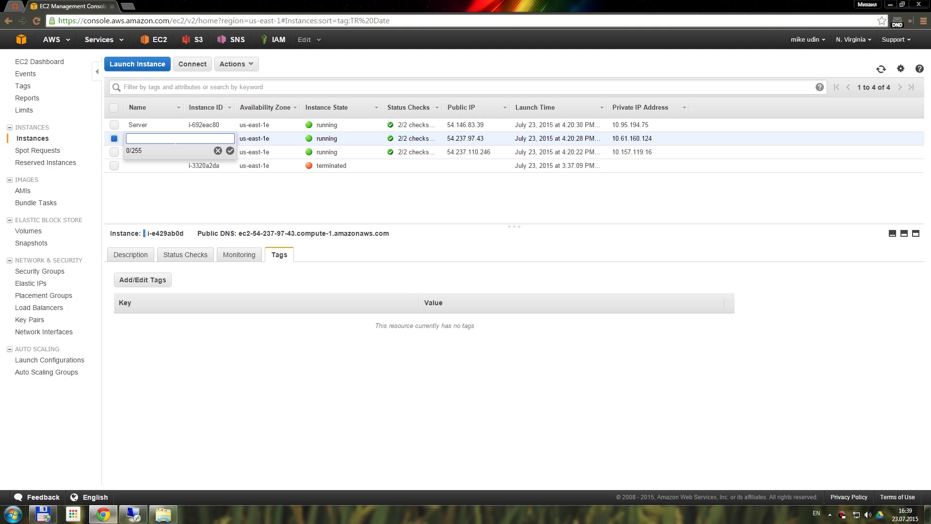
pyautogui.write('Client')
pyautogui.press('Tab')
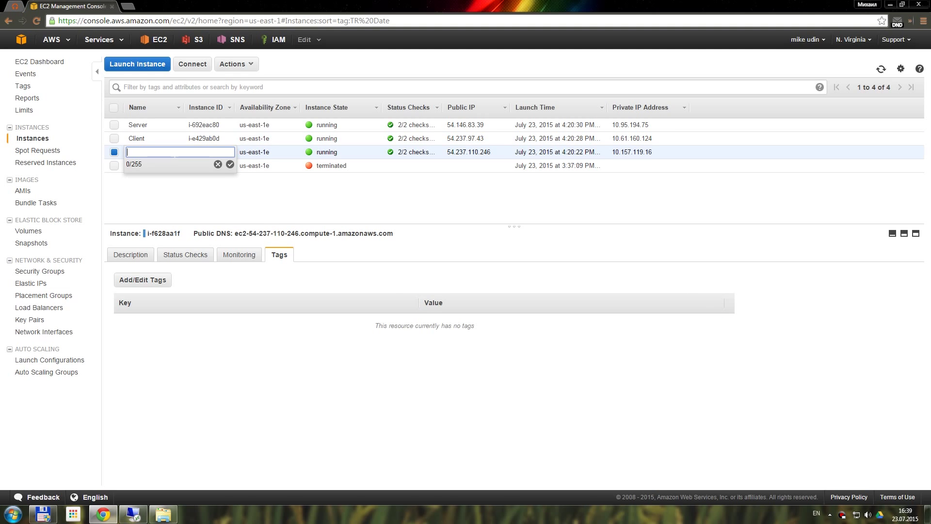
pyautogui.write('Client')
pyautogui.click(230, 165)
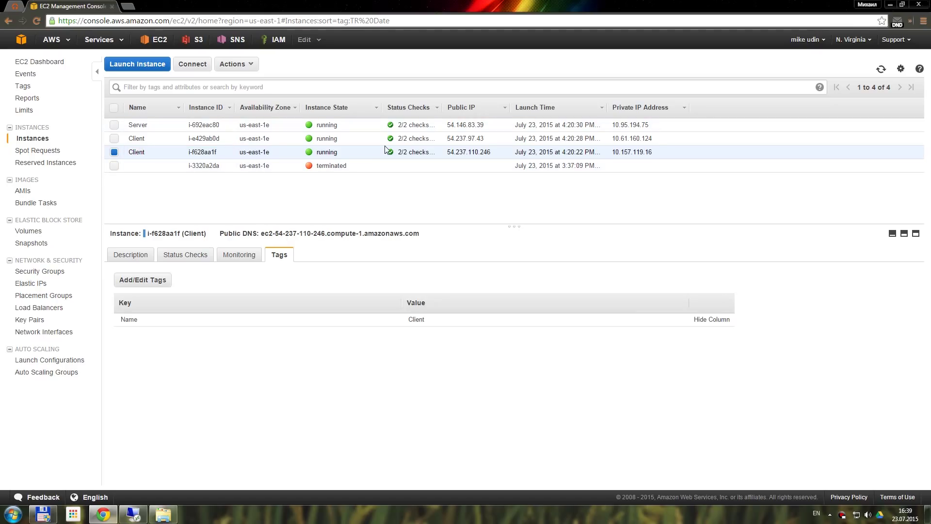
pyautogui.click(359, 125)
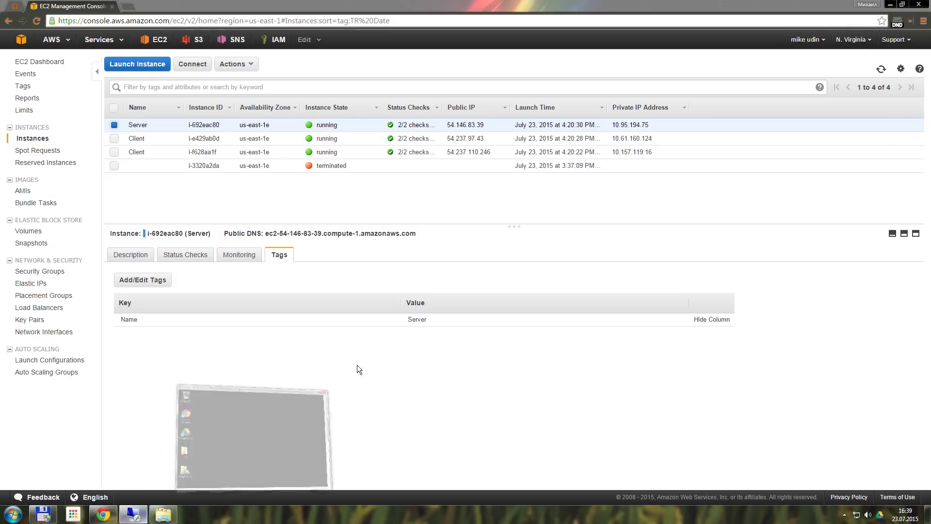
# Full-screen the server's remote desktop, minimize Team Render Client, and launch the CINEMA 4D TeamRender Server shortcut
pyautogui.click(609, 188)
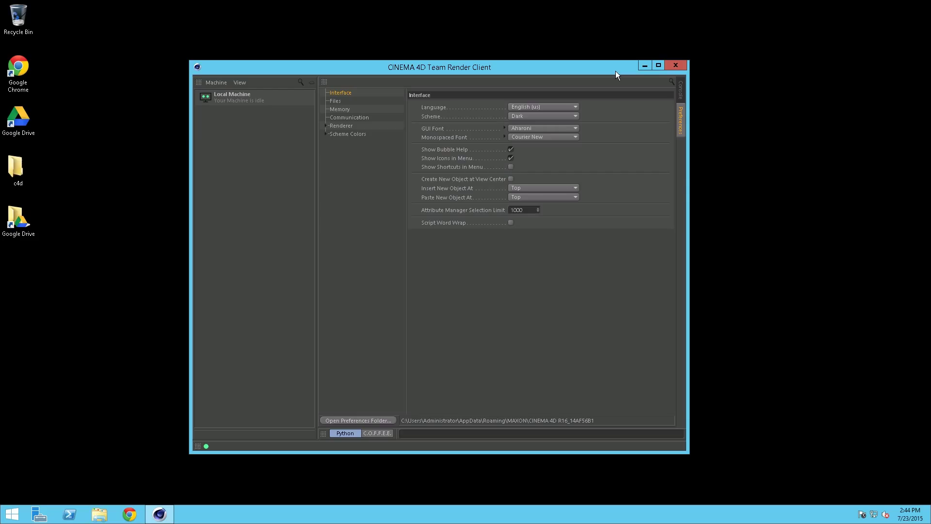
pyautogui.click(642, 65)
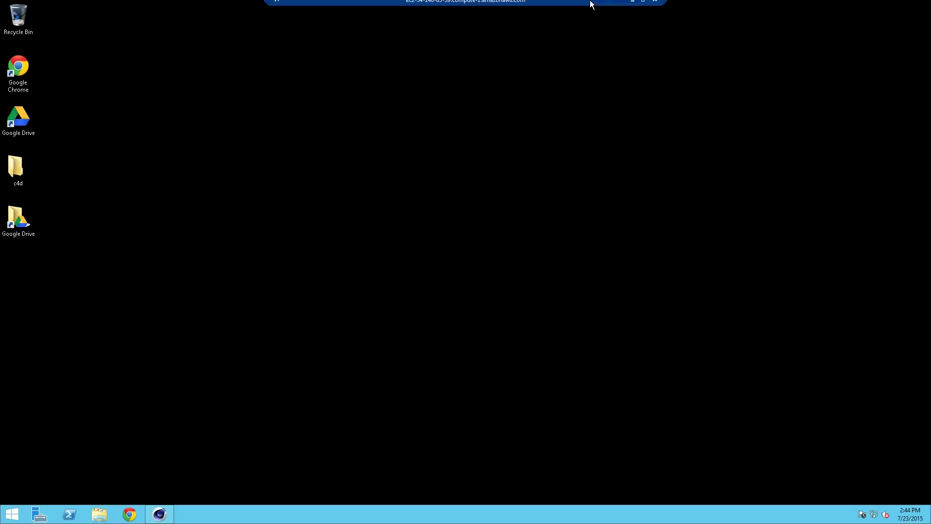
pyautogui.click(644, 5)
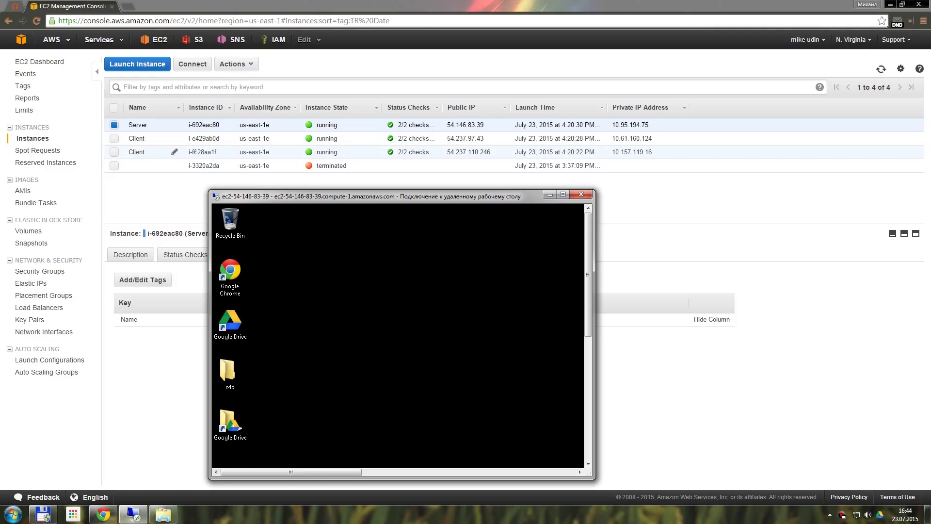
pyautogui.click(563, 195)
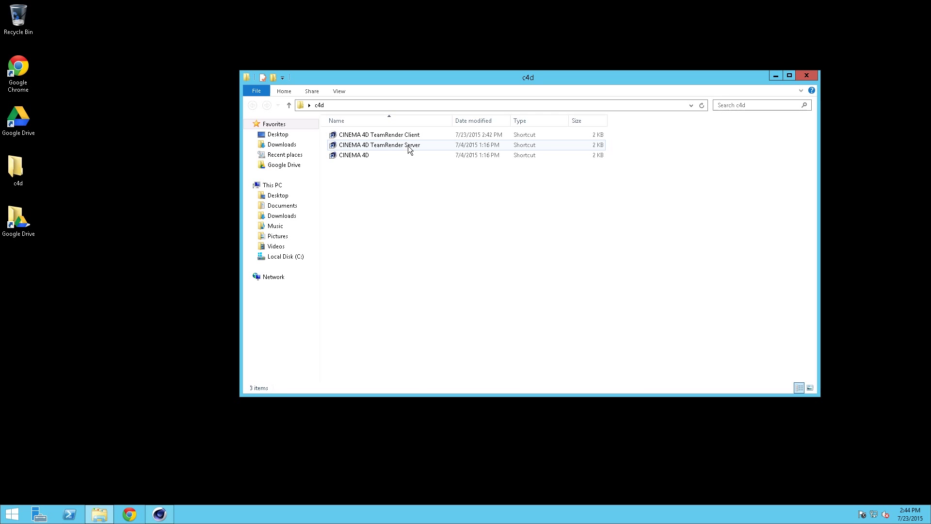
pyautogui.click(408, 145)
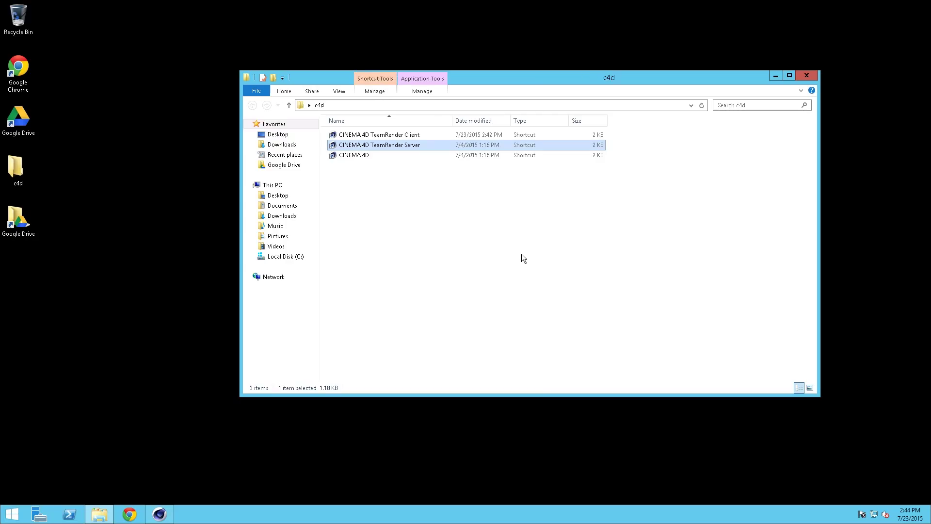
pyautogui.press('Return')
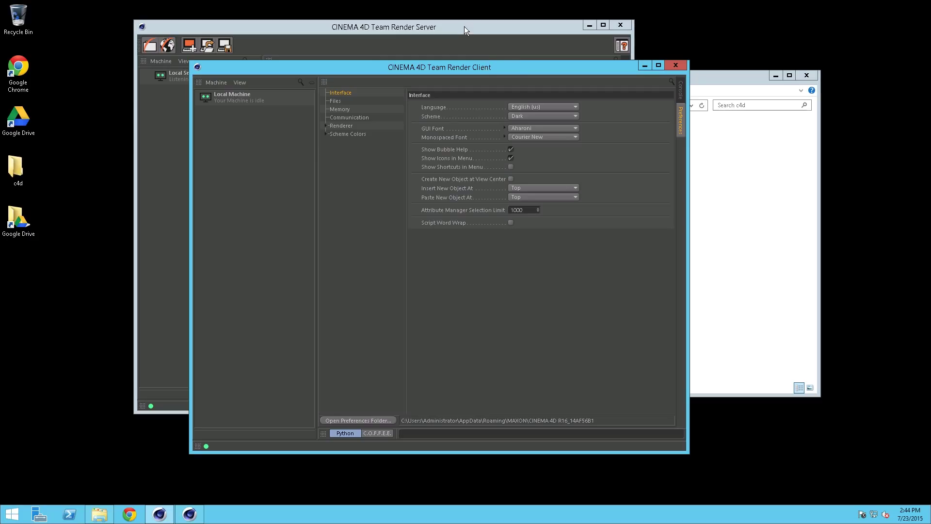
# Add render machine 127.0.0.1:5401 to Team Render Server, verifying it with its security token
pyautogui.click(505, 30)
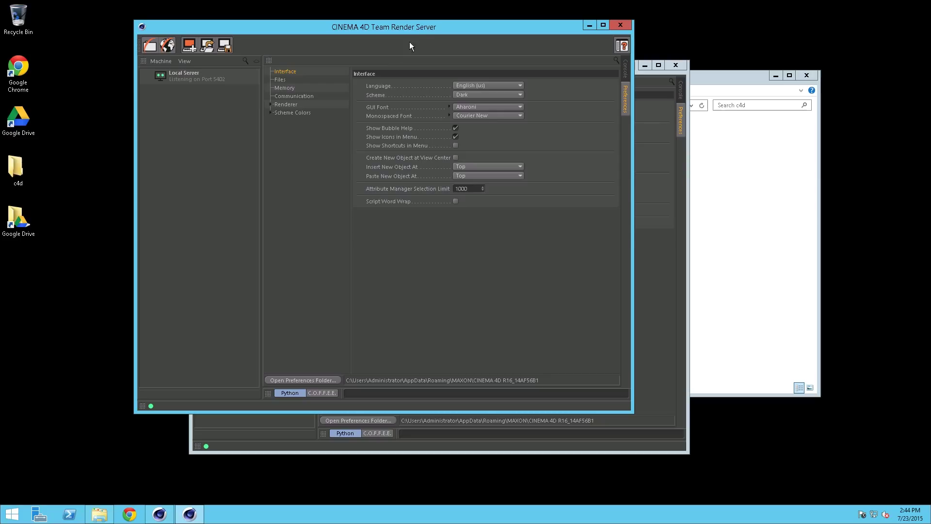
pyautogui.doubleClick(240, 154)
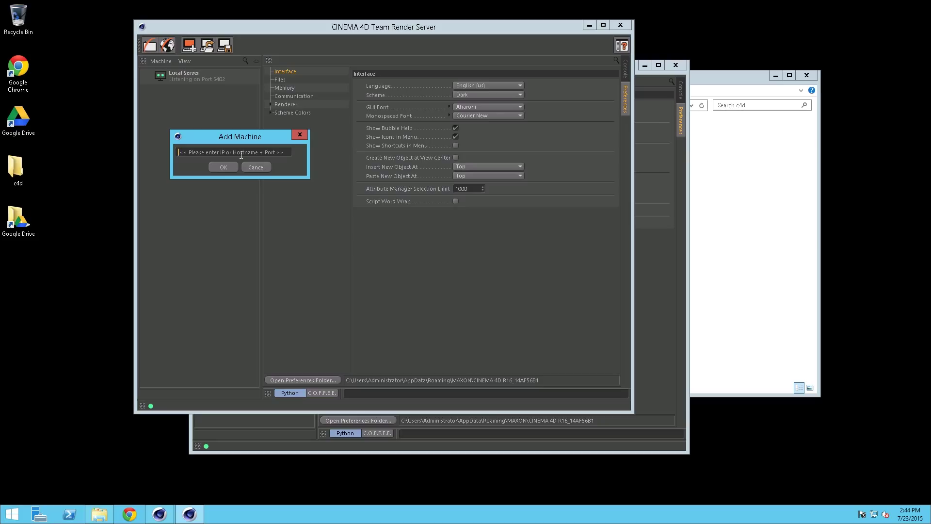
pyautogui.write('127.0')
pyautogui.write('.0.1:5401')
pyautogui.press('Return')
pyautogui.write('s')
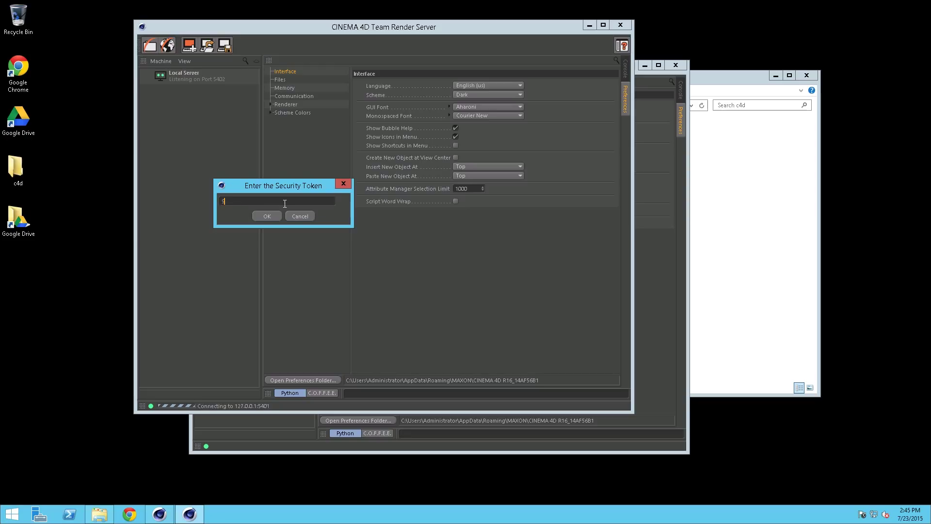
pyautogui.write('87654')
pyautogui.click(273, 214)
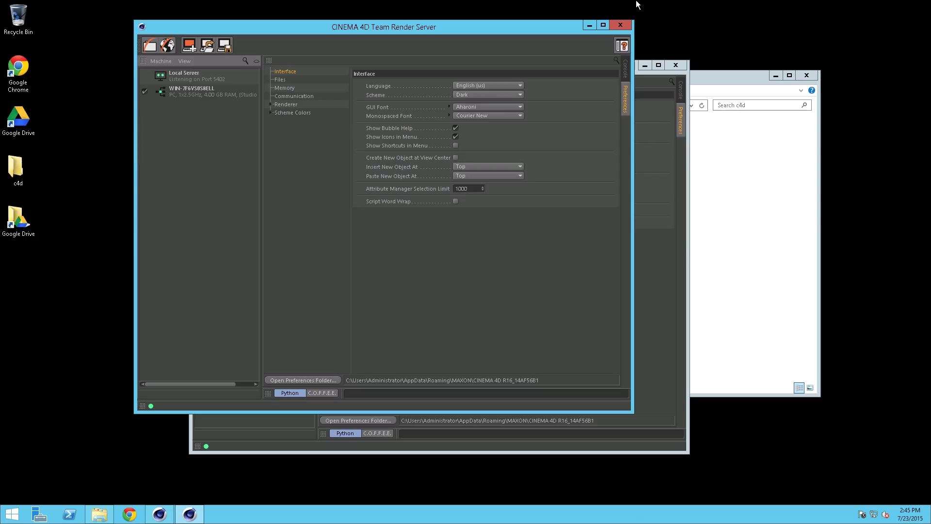
pyautogui.click(649, 5)
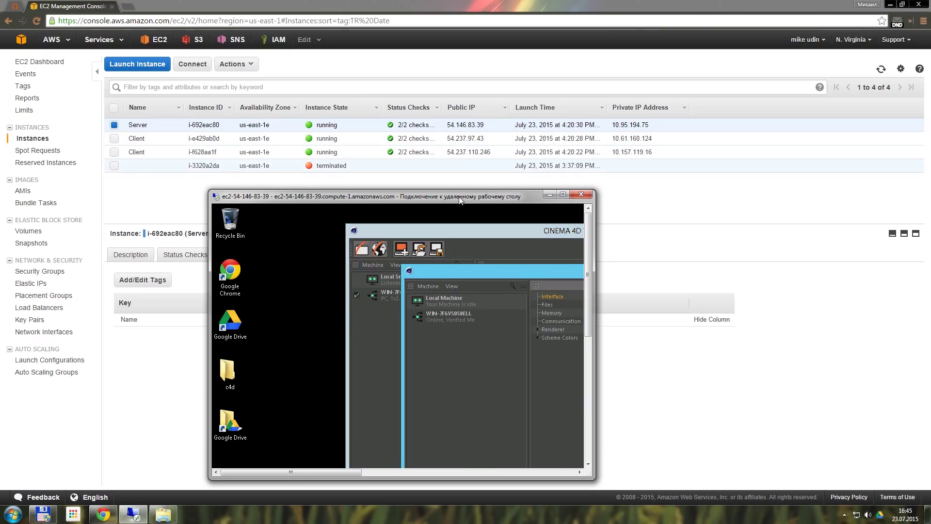
# Copy the first Client instance's private IP 10.61.160.124 from its EC2 details
pyautogui.moveTo(459, 197); pyautogui.dragTo(459, 206)
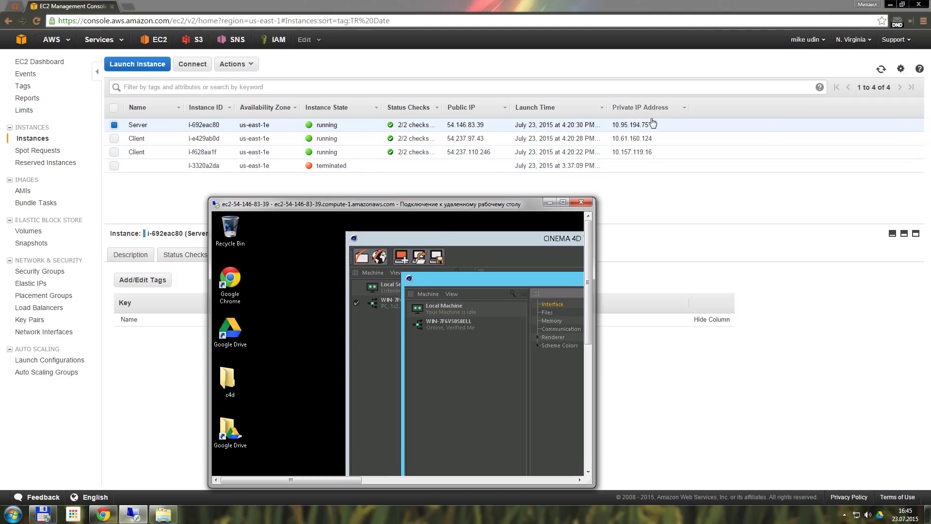
pyautogui.click(283, 145)
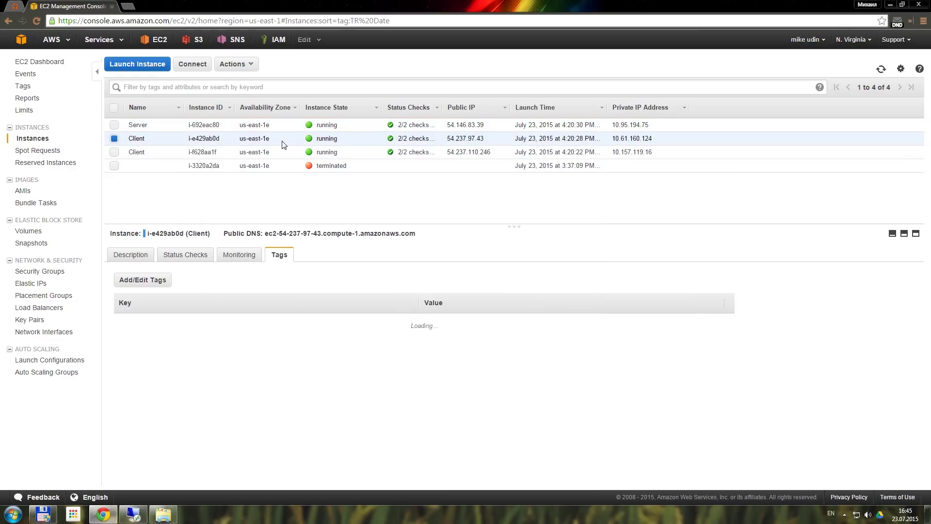
pyautogui.click(131, 254)
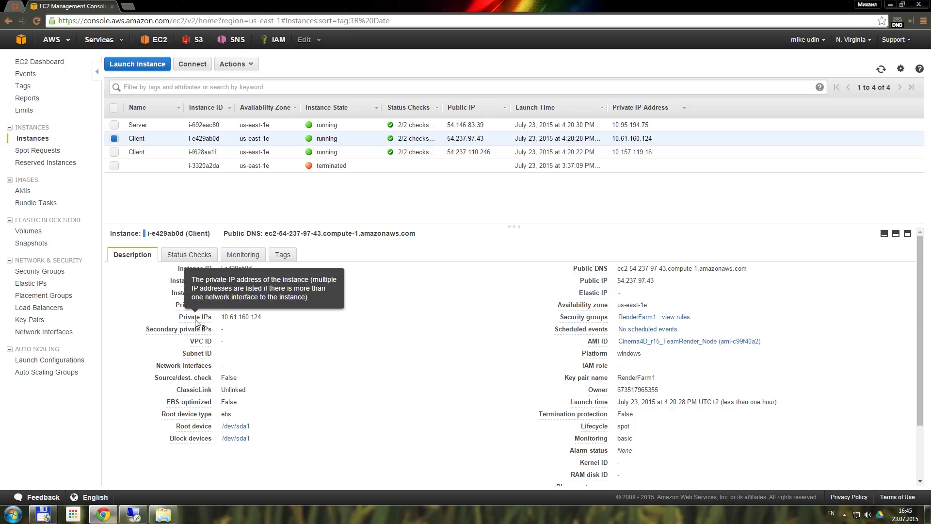
pyautogui.moveTo(262, 317); pyautogui.dragTo(221, 316)
pyautogui.hotkey('ctrl', 'c')
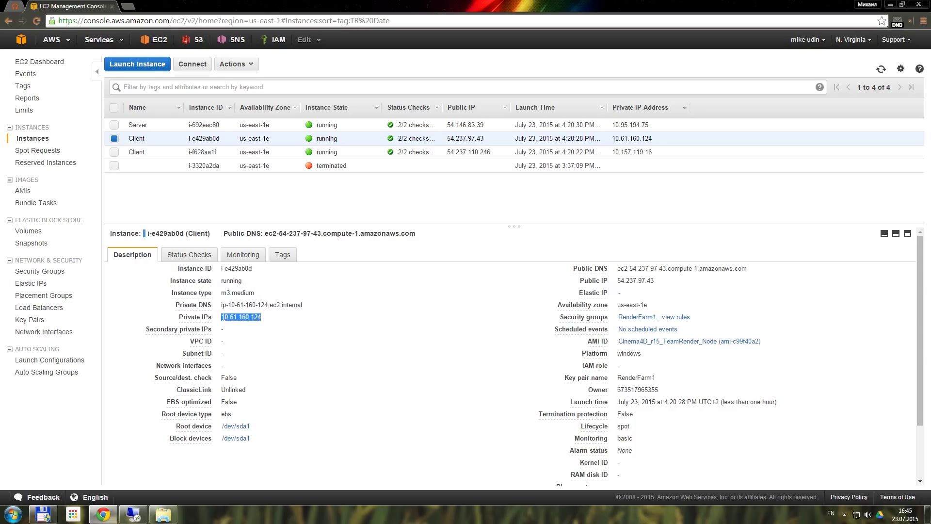
# Add 10.61.160.124:5401 as a render machine in Team Render Server and confirm its security token
pyautogui.click(133, 514)
pyautogui.click(562, 203)
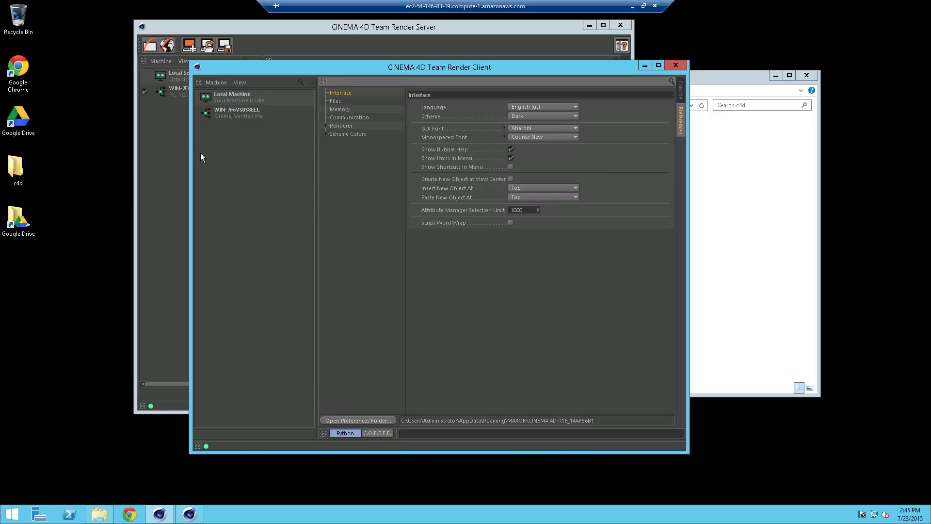
pyautogui.click(182, 150)
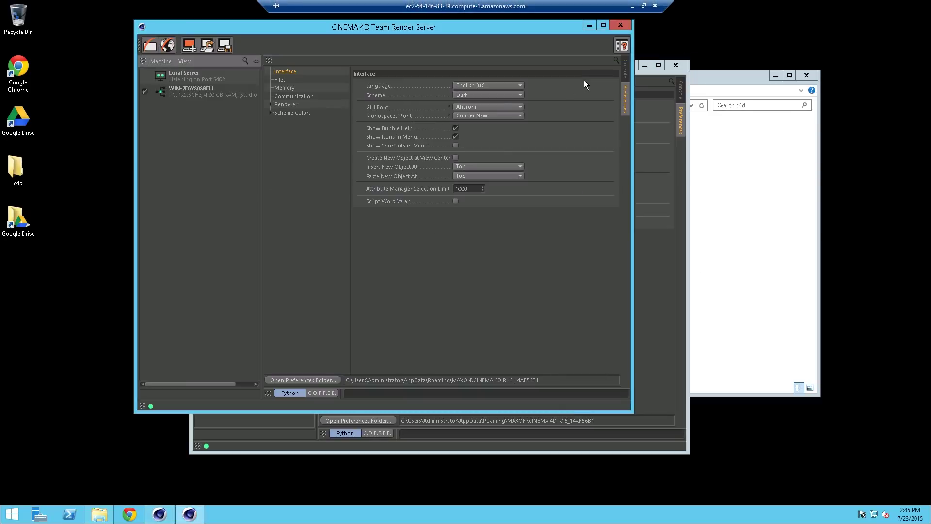
pyautogui.doubleClick(254, 155)
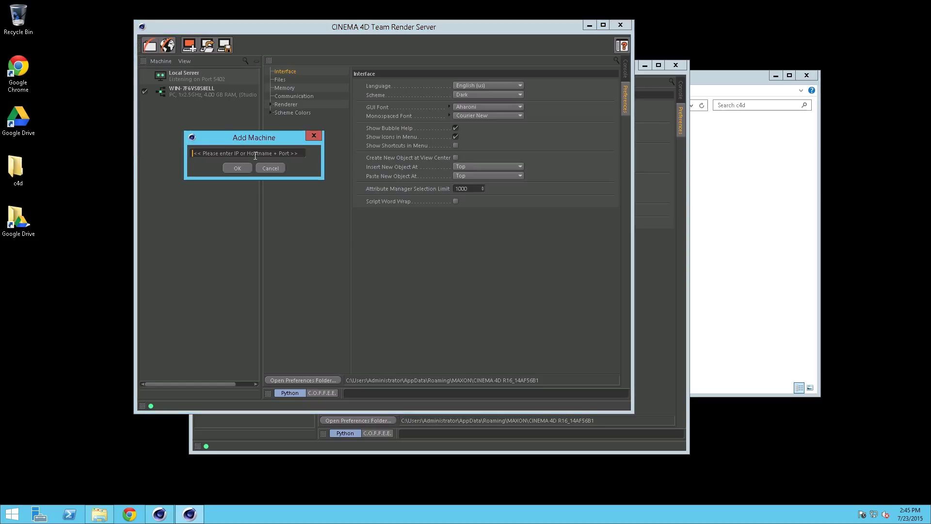
pyautogui.hotkey('ctrl', 'v')
pyautogui.write(':5401')
pyautogui.click(237, 168)
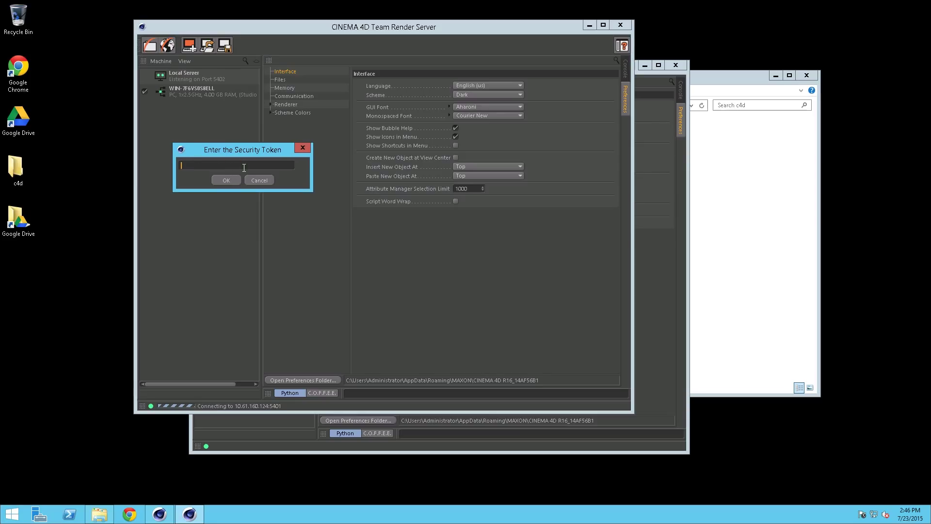
pyautogui.write('987654')
pyautogui.click(230, 178)
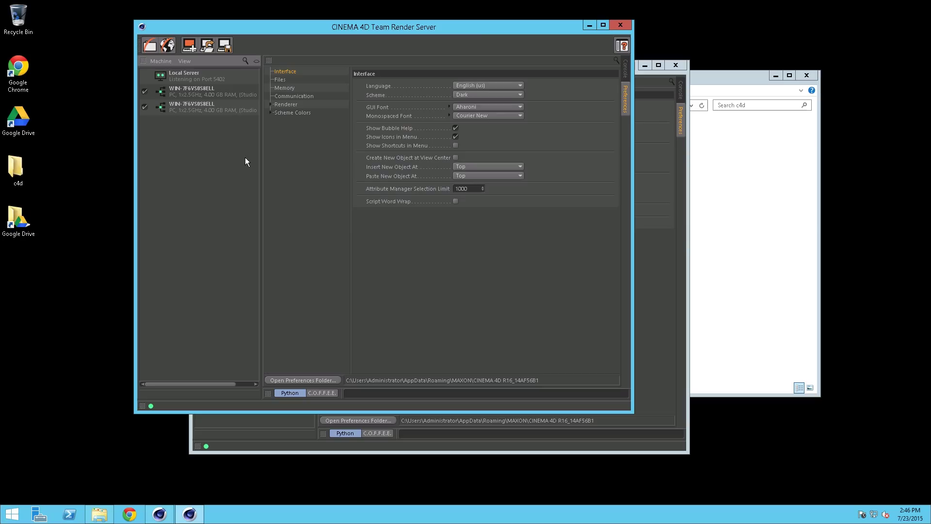
# Copy the second Client instance's private IP 10.157.119.16 from the EC2 console
pyautogui.click(638, 5)
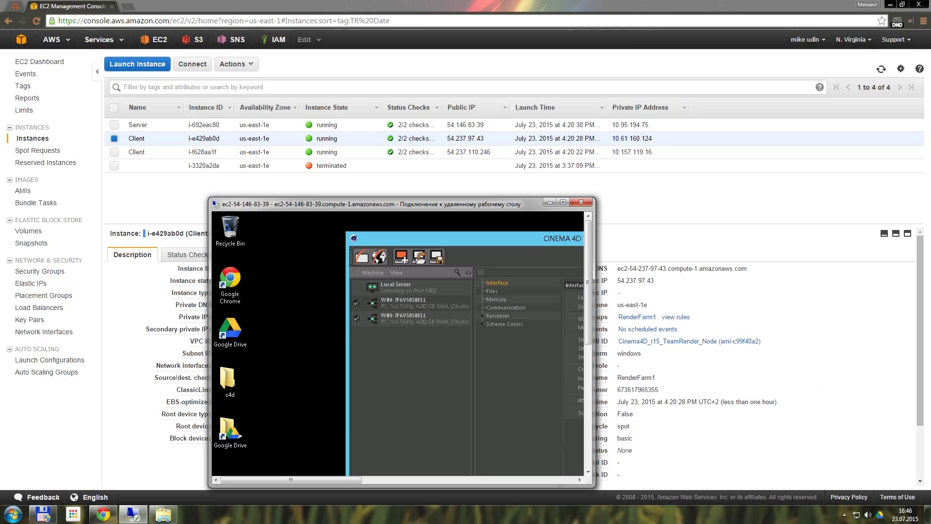
pyautogui.click(235, 152)
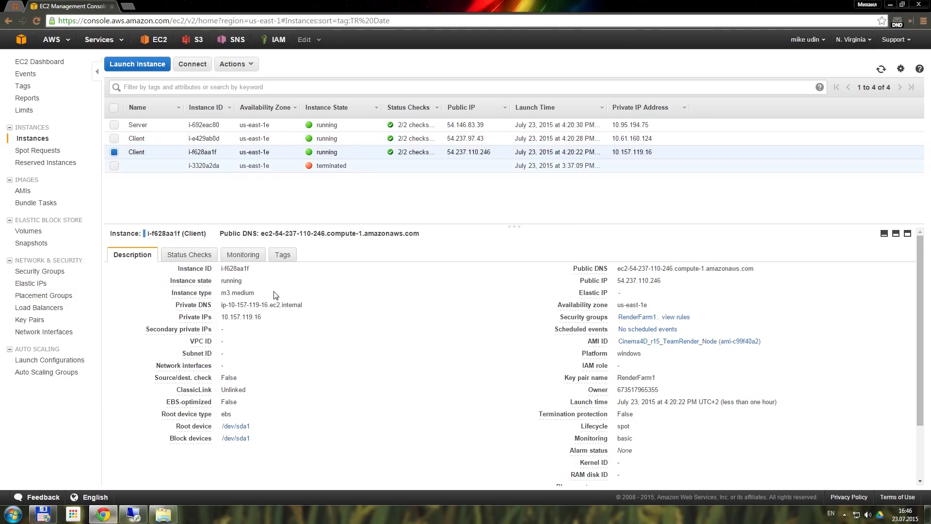
pyautogui.moveTo(264, 317); pyautogui.dragTo(220, 317)
pyautogui.hotkey('ctrl', 'c')
# Add 10.157.119.16 as a third render machine and confirm its security token
pyautogui.click(133, 514)
pyautogui.click(562, 202)
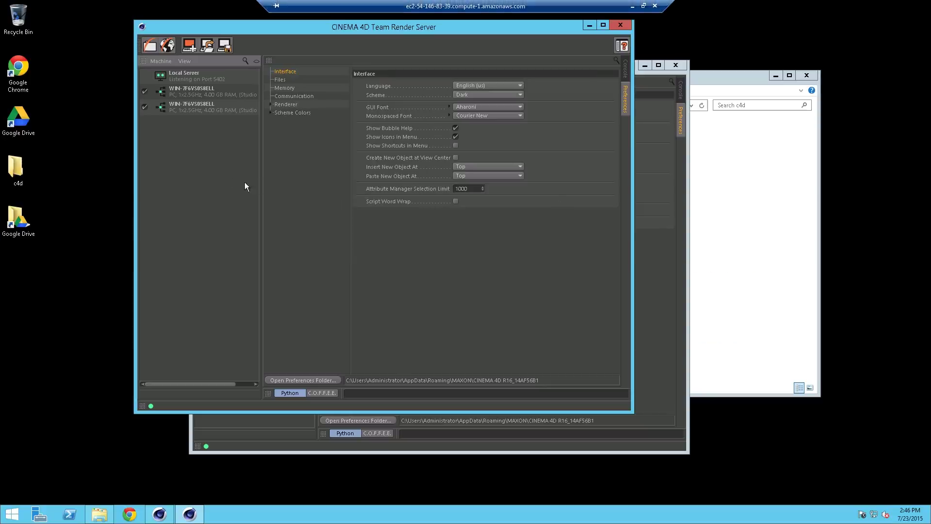
pyautogui.doubleClick(228, 175)
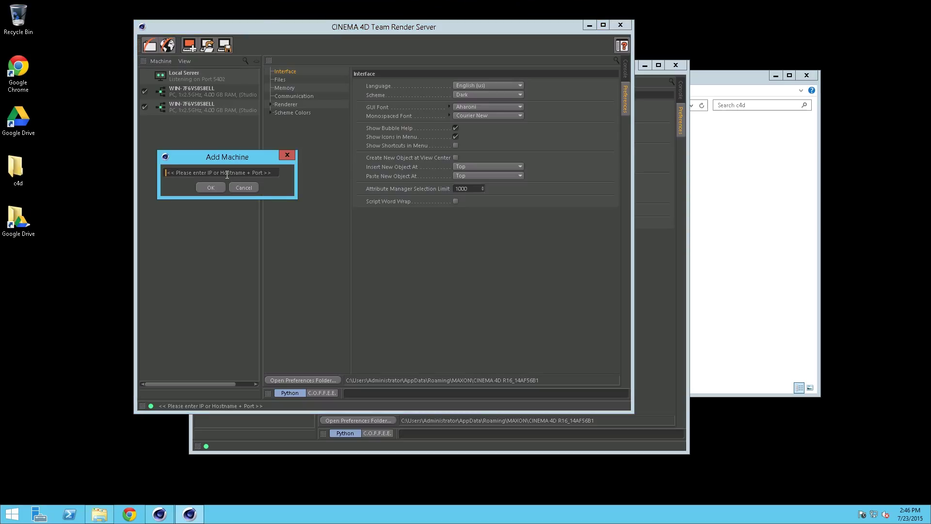
pyautogui.hotkey('ctrl', 'v')
pyautogui.click(211, 188)
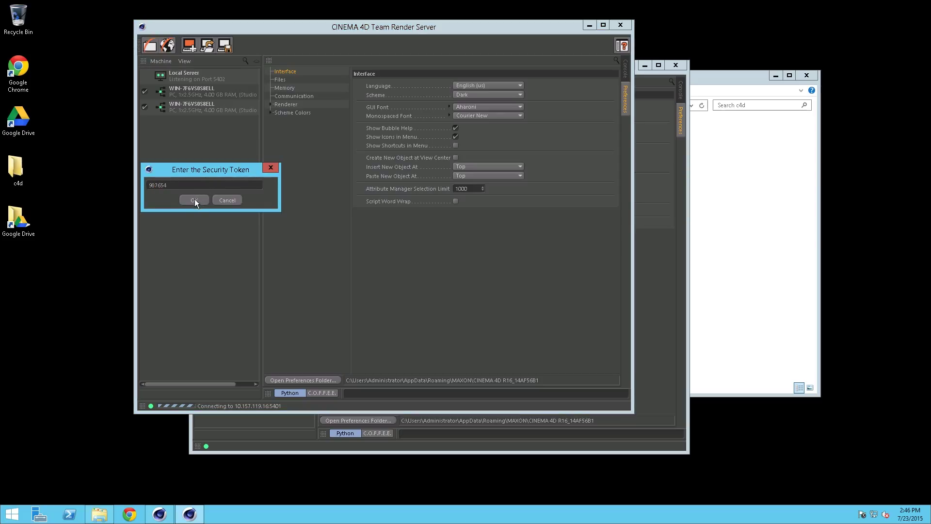
pyautogui.click(194, 200)
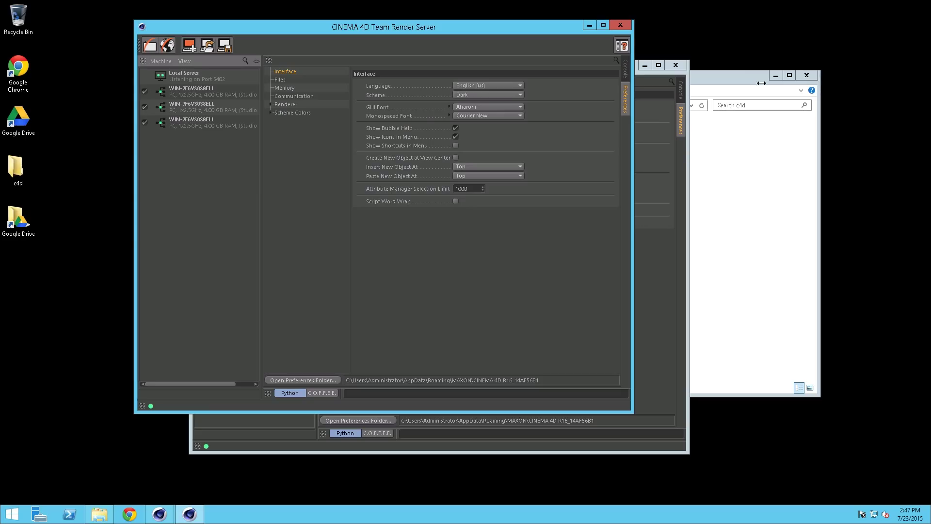
# Copy the Server instance's public DNS name from EC2 and open a new browser tab
pyautogui.click(645, 6)
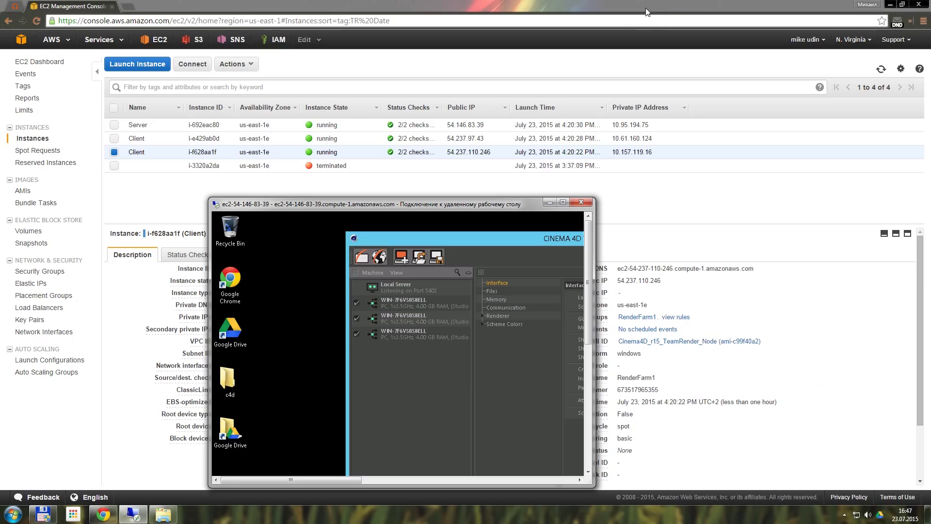
pyautogui.click(549, 201)
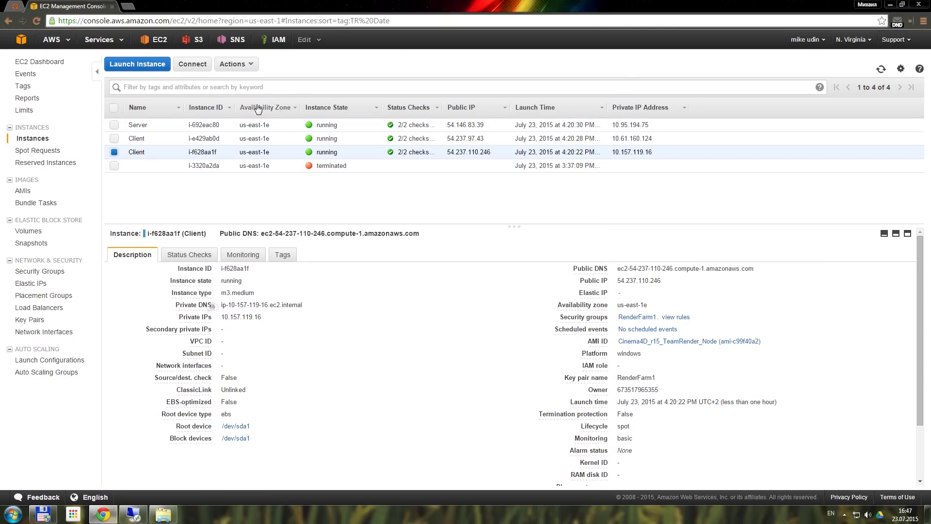
pyautogui.click(379, 126)
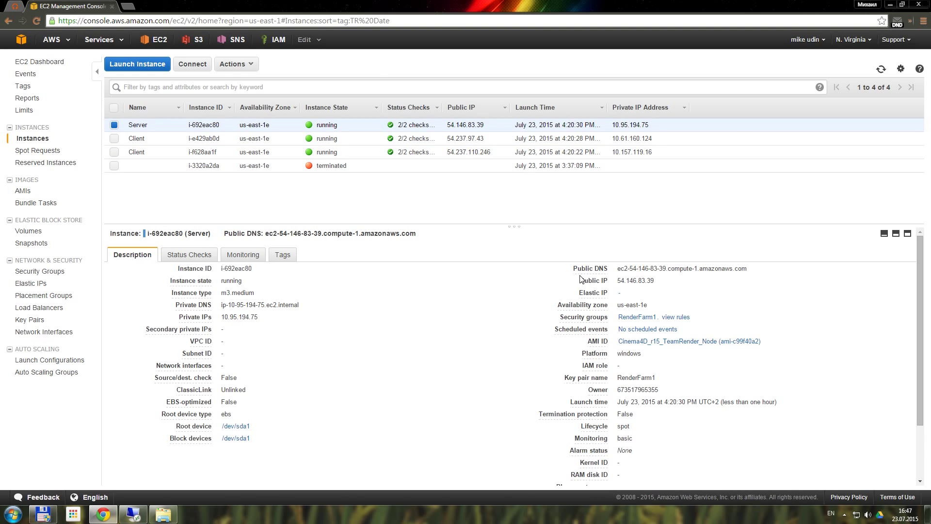
pyautogui.moveTo(747, 268); pyautogui.dragTo(621, 269)
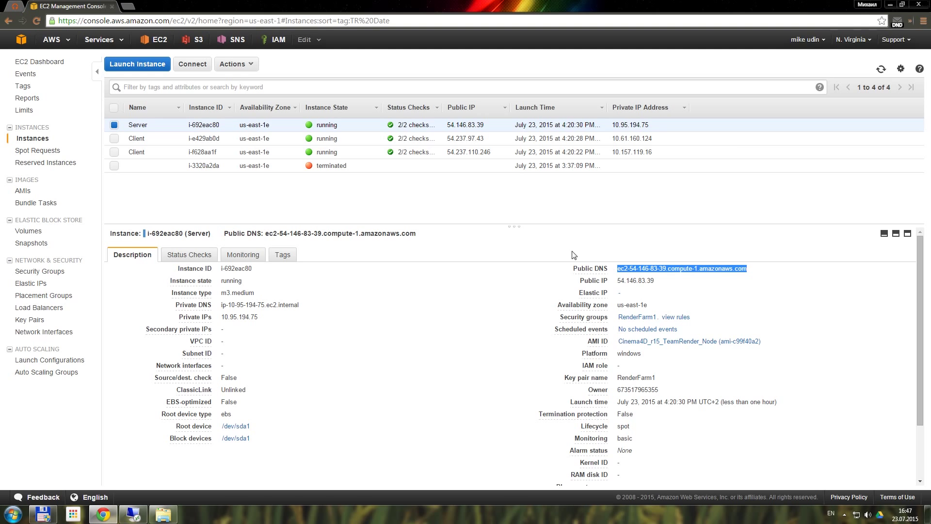
pyautogui.click(127, 6)
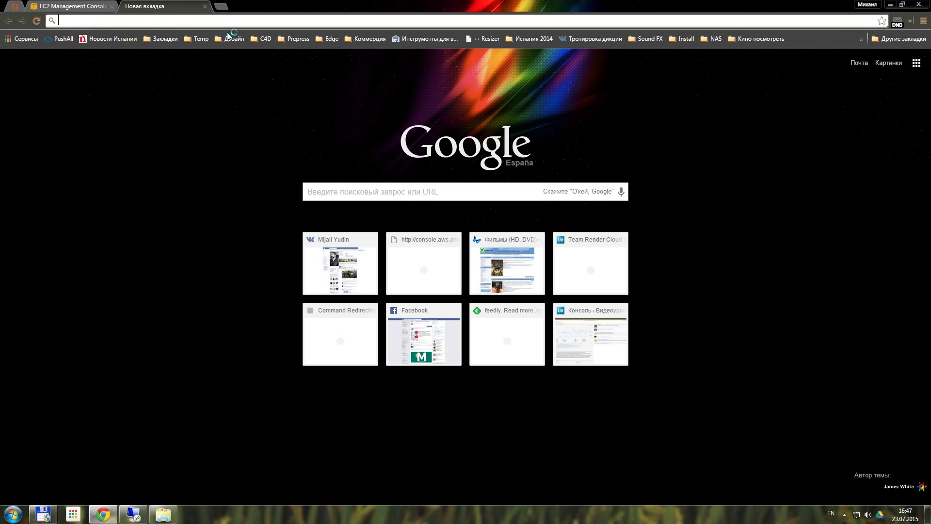
# Go to the server's public DNS on port 8080 and log in with the username and password
pyautogui.write('ec2-54-146-83-39.compute-1.amazonaws.com')
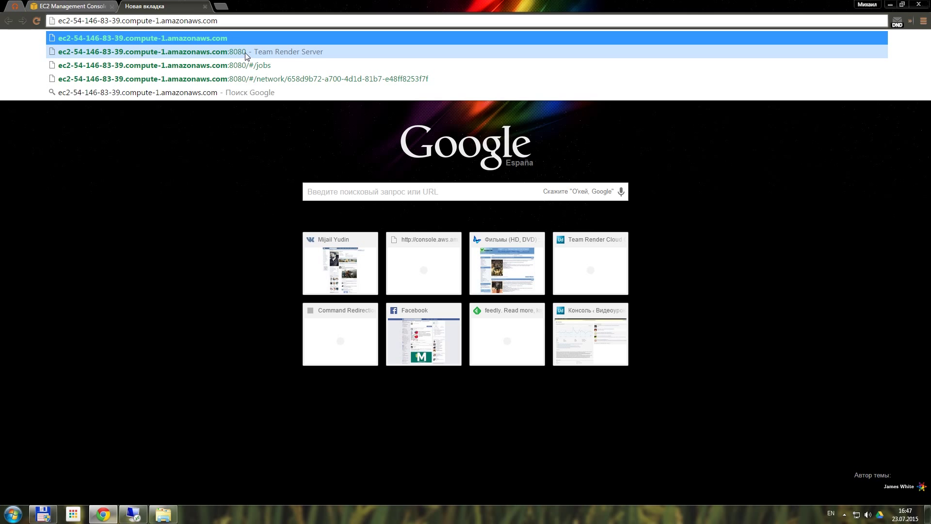
pyautogui.click(244, 51)
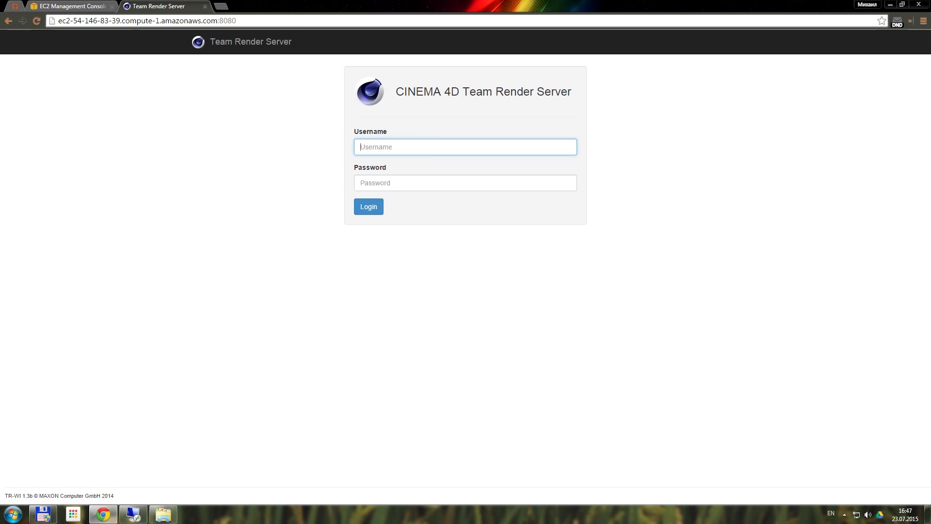
pyautogui.write('admin')
pyautogui.click(465, 183)
pyautogui.write('•')
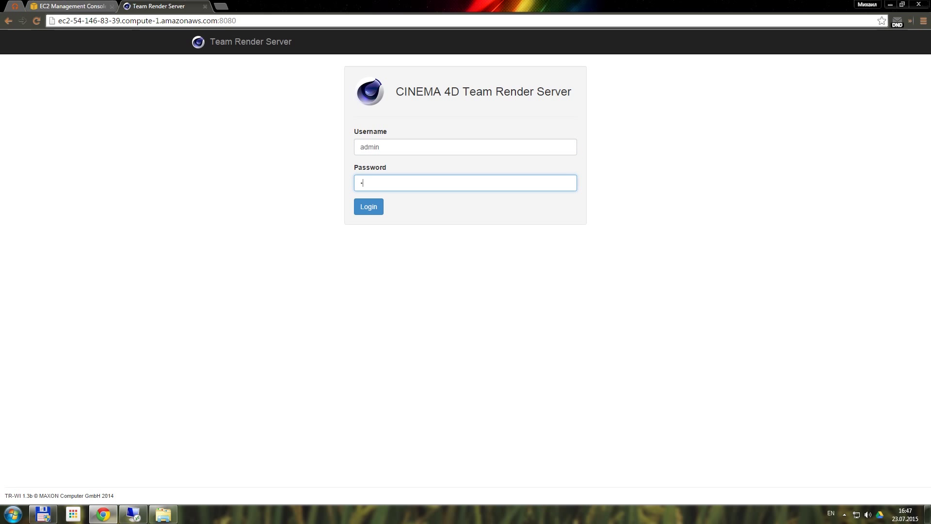
pyautogui.click(366, 210)
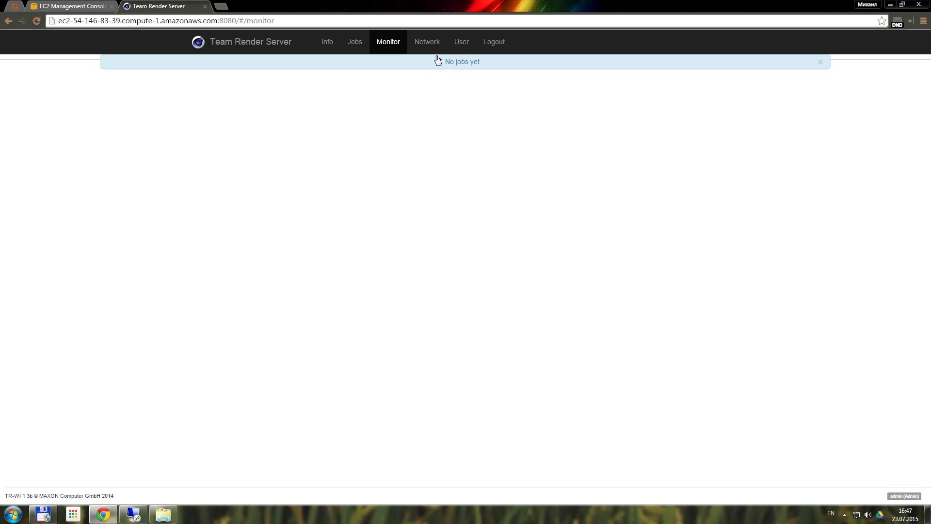
# View the Network page, then re-maximize the remote desktop and start Google Drive there
pyautogui.click(431, 44)
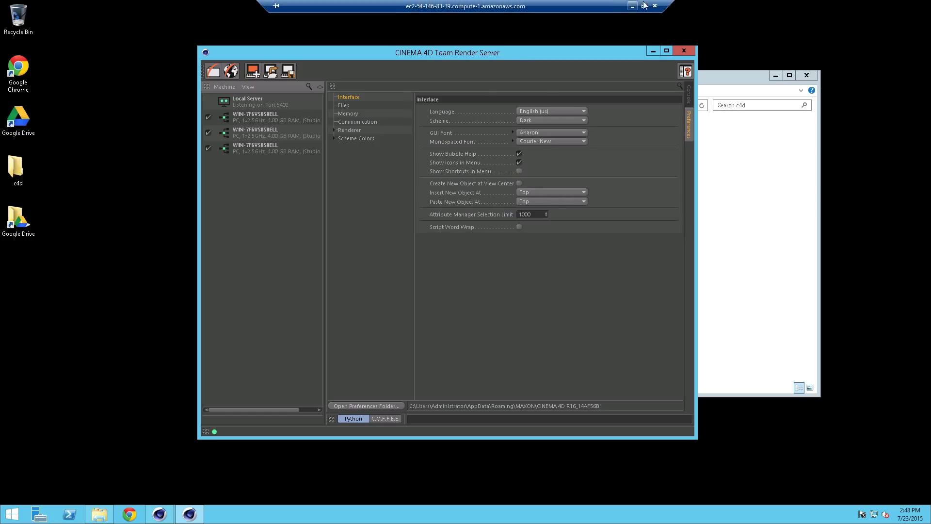
pyautogui.click(647, 5)
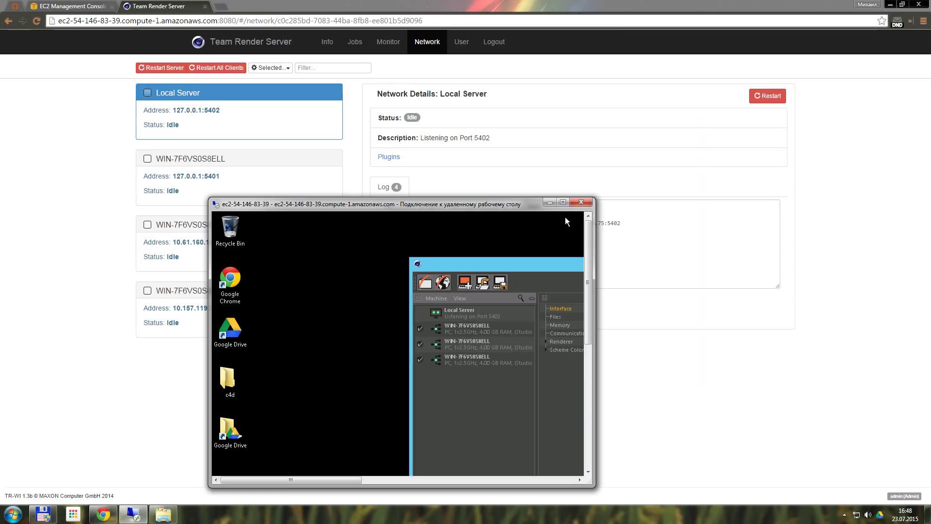
pyautogui.click(564, 201)
pyautogui.doubleClick(20, 120)
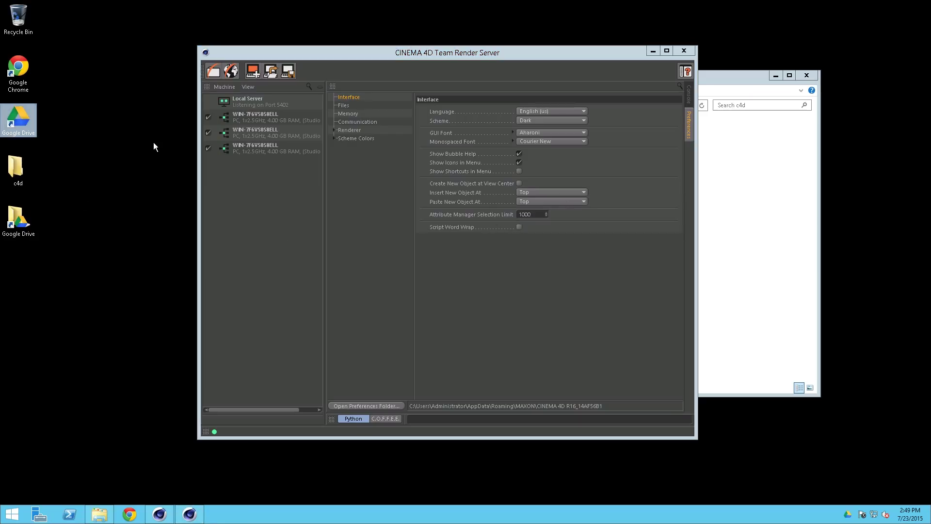
pyautogui.moveTo(548, 2)
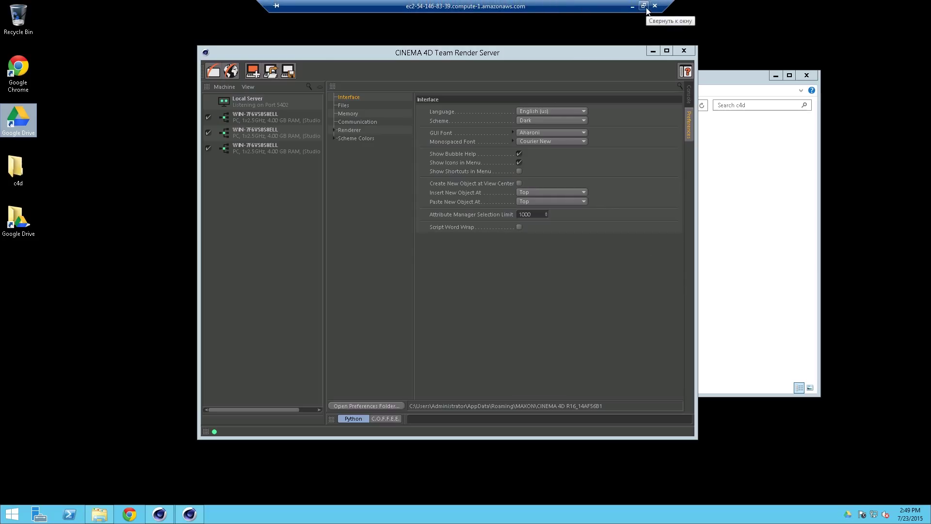
# Create a new folder named Rot in RenderTest\users\admin and open it
pyautogui.click(644, 6)
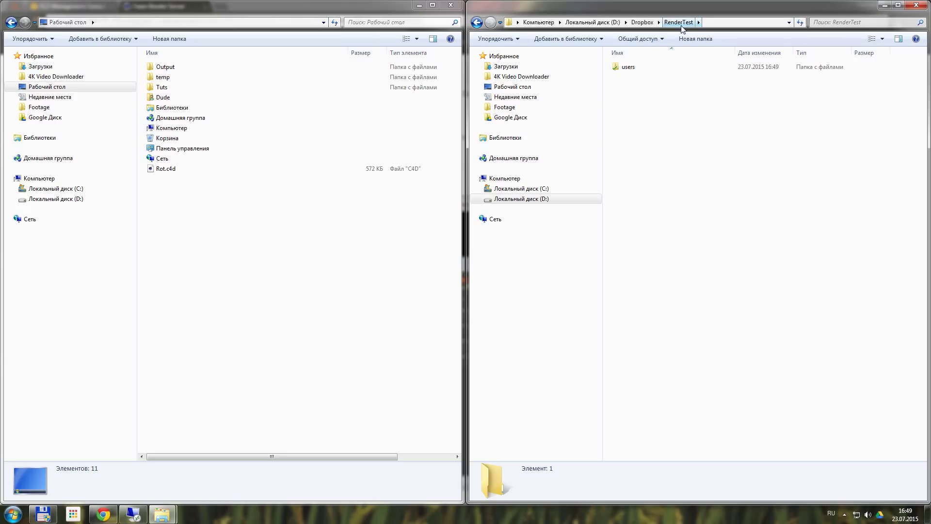
pyautogui.doubleClick(644, 68)
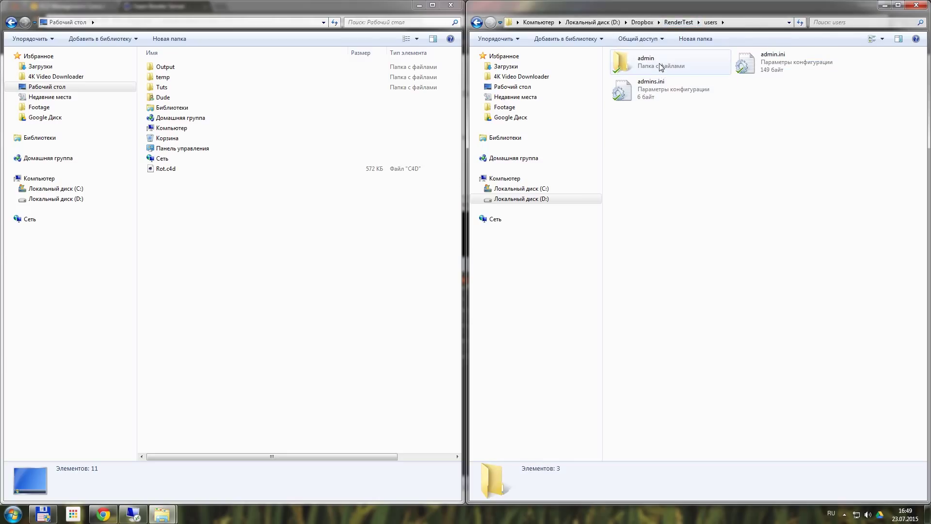
pyautogui.doubleClick(661, 66)
pyautogui.rightClick(670, 203)
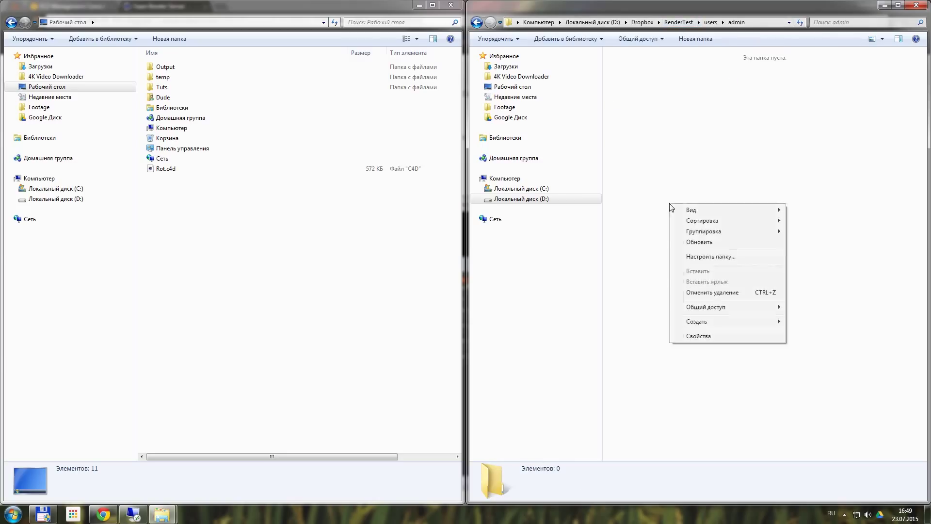
pyautogui.moveTo(751, 324)
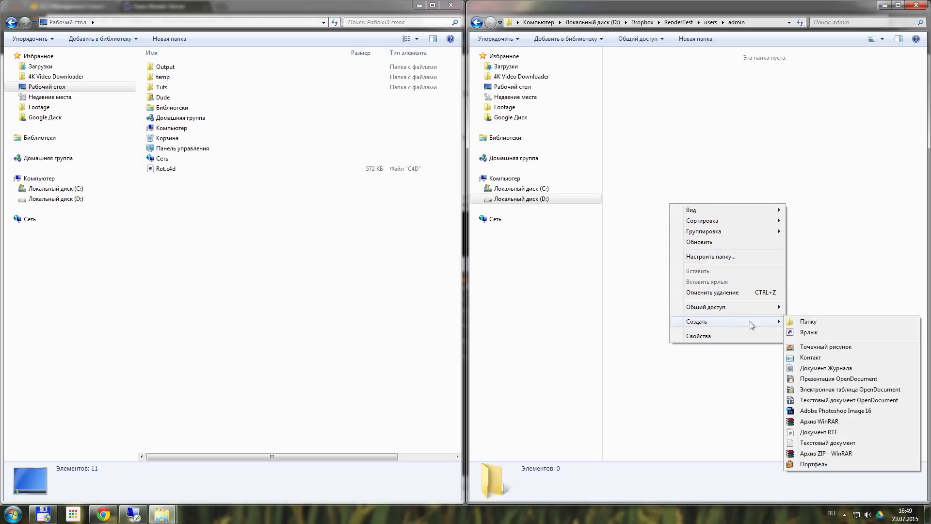
pyautogui.click(807, 321)
pyautogui.hotkey('alt', 'shift')
pyautogui.write('Rot')
pyautogui.press('Return')
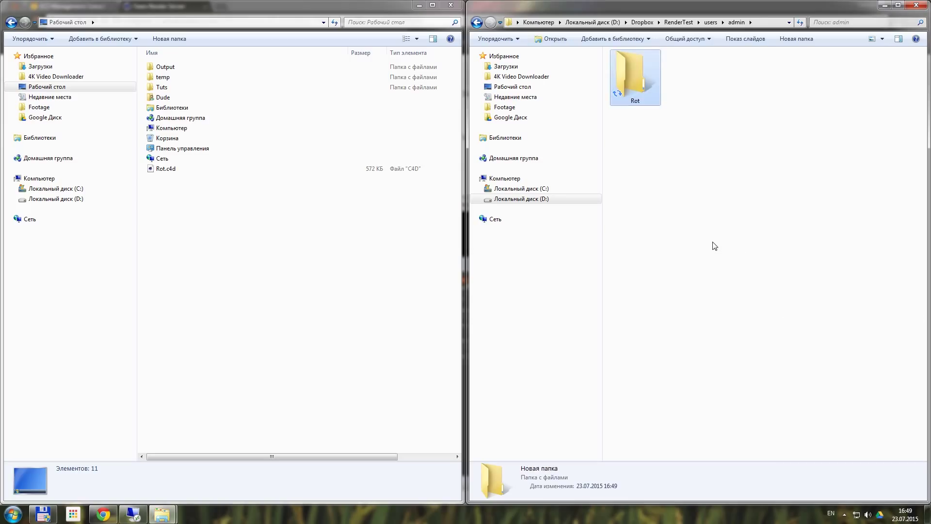
pyautogui.press('Return')
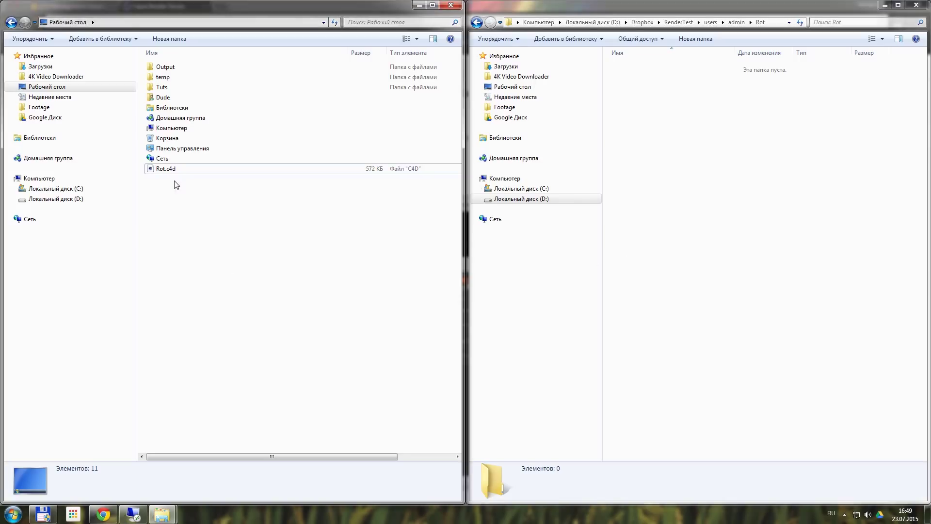
# Copy Rot.c4d into the Rot folder and return to the Team Render Server page
pyautogui.moveTo(162, 170); pyautogui.dragTo(672, 223)
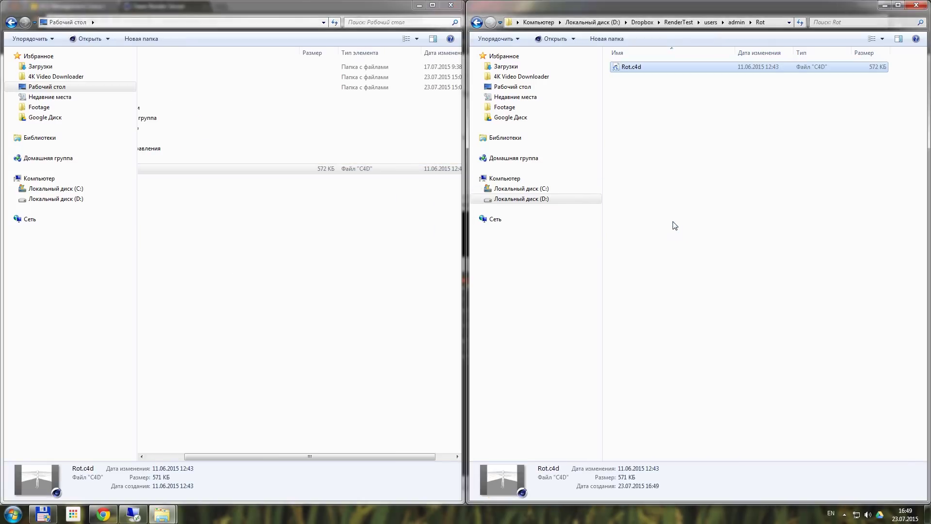
pyautogui.click(676, 226)
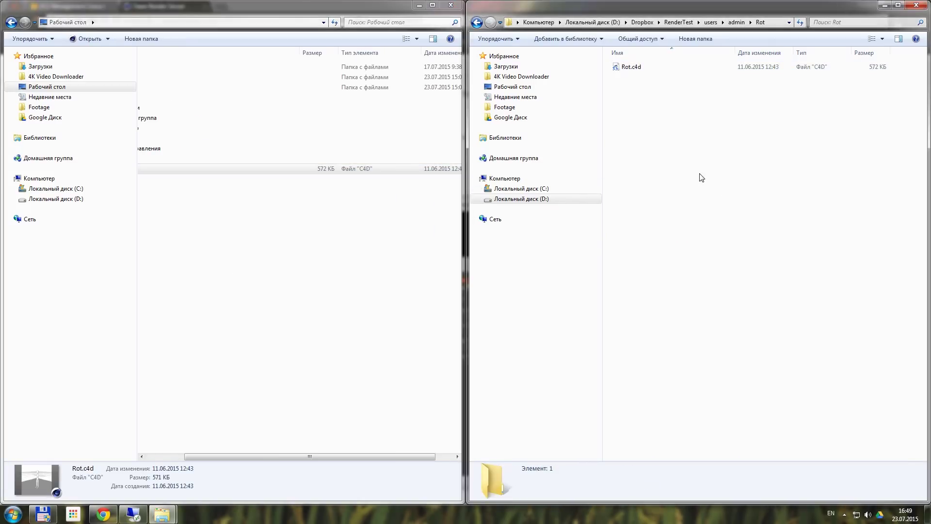
pyautogui.click(279, 396)
pyautogui.hotkey('alt', 'Tab')
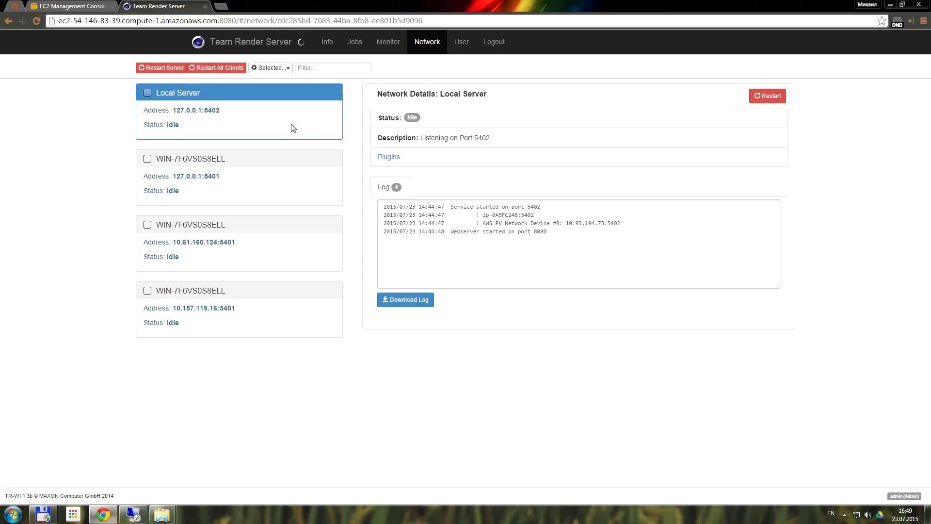
# Select the Rot job on the Jobs page and load its render preview
pyautogui.click(356, 42)
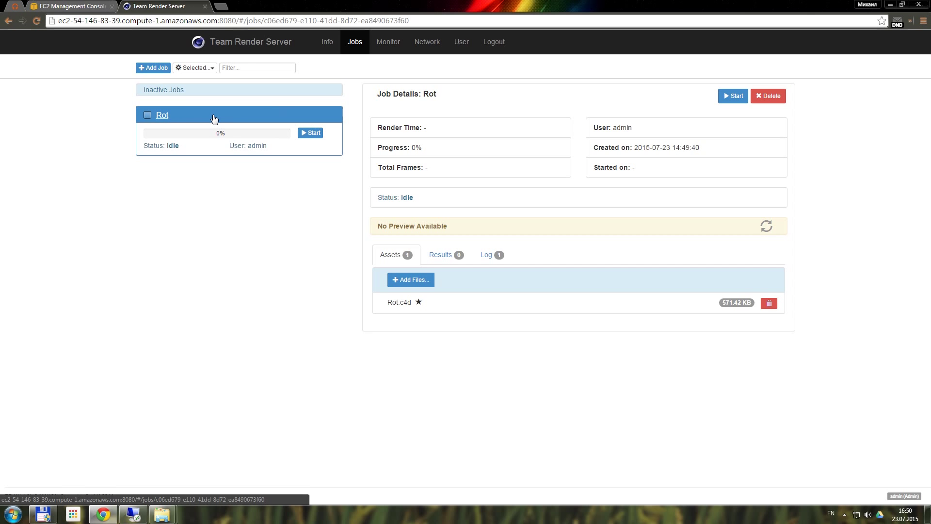
pyautogui.click(165, 119)
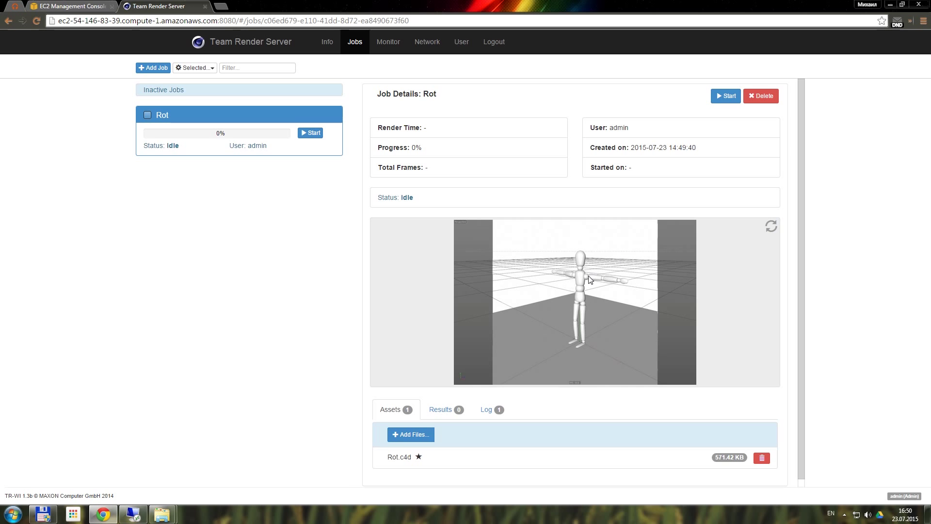
# Start rendering the Rot job and check its log
pyautogui.click(726, 97)
pyautogui.hotkey('alt', 'Tab')
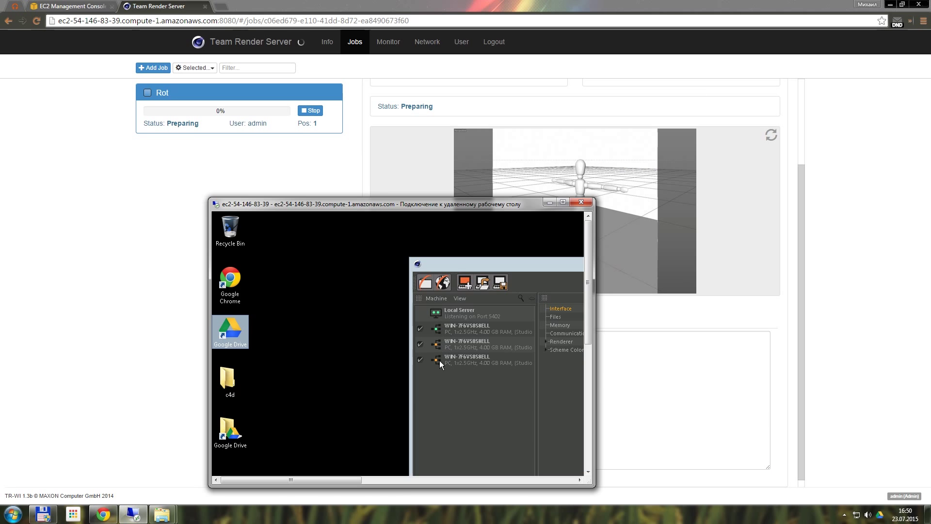
pyautogui.click(833, 353)
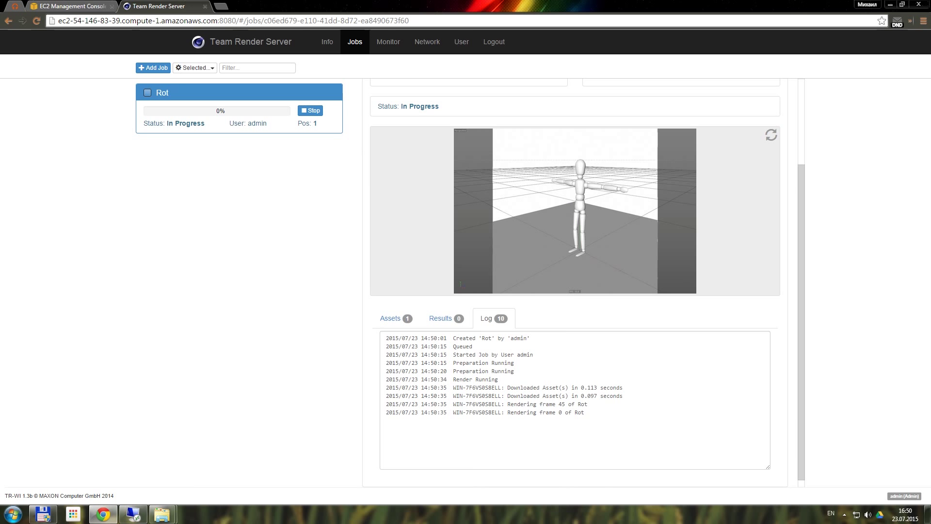
# Open Rot\results in Explorer and alternate with the job page to watch frames arrive
pyautogui.moveTo(162, 514)
pyautogui.click(218, 465)
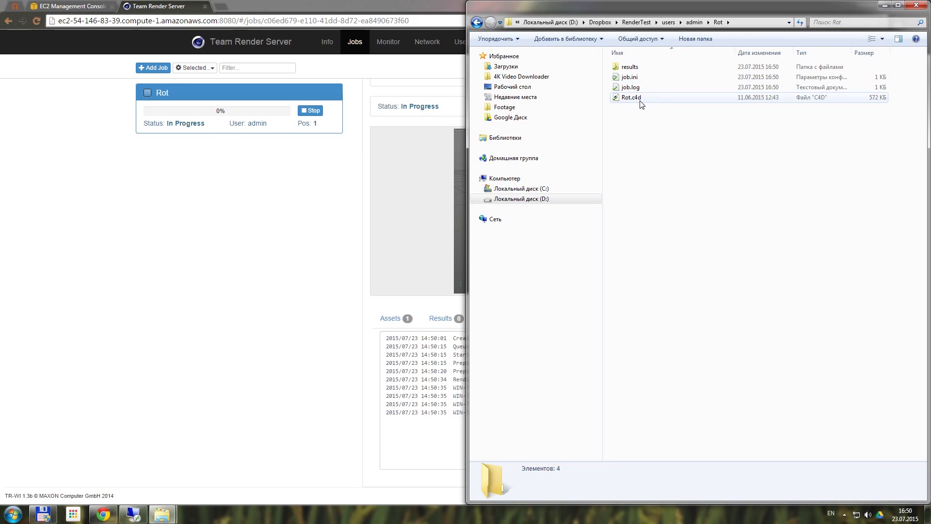
pyautogui.doubleClick(630, 68)
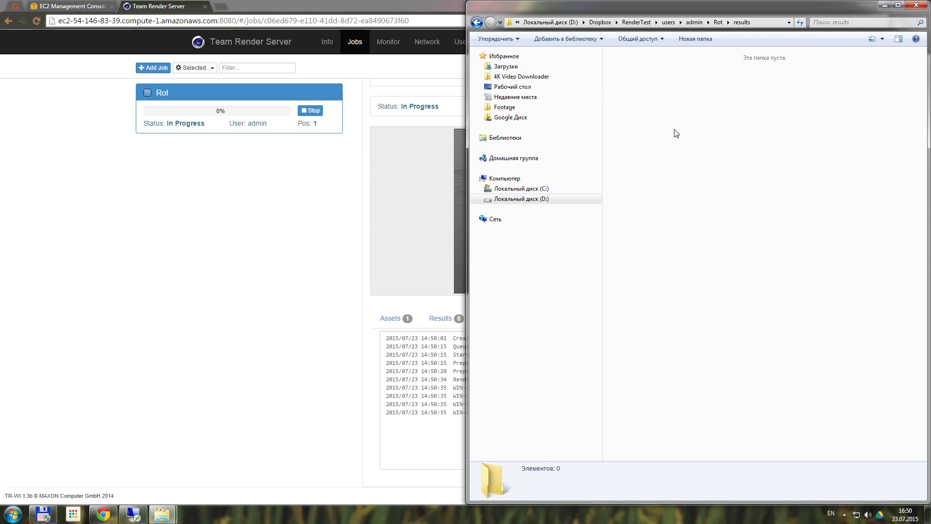
pyautogui.click(233, 382)
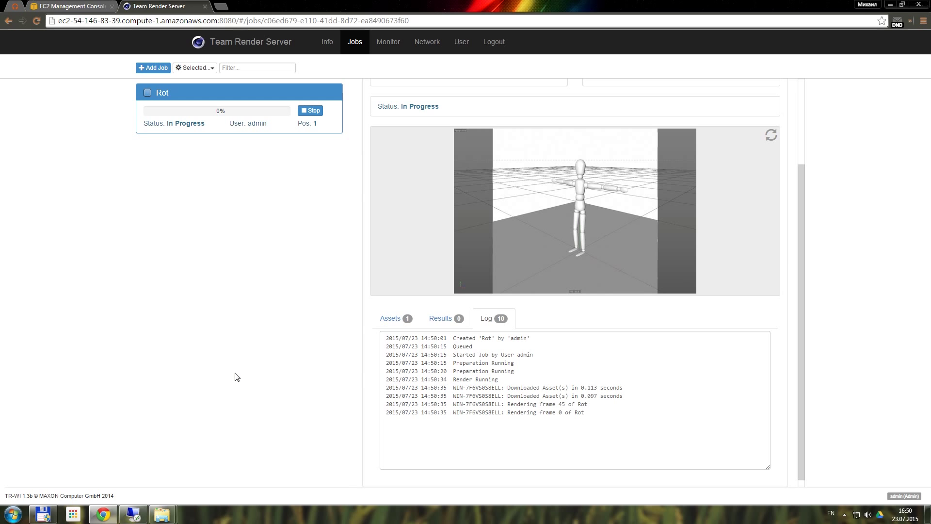
pyautogui.click(161, 513)
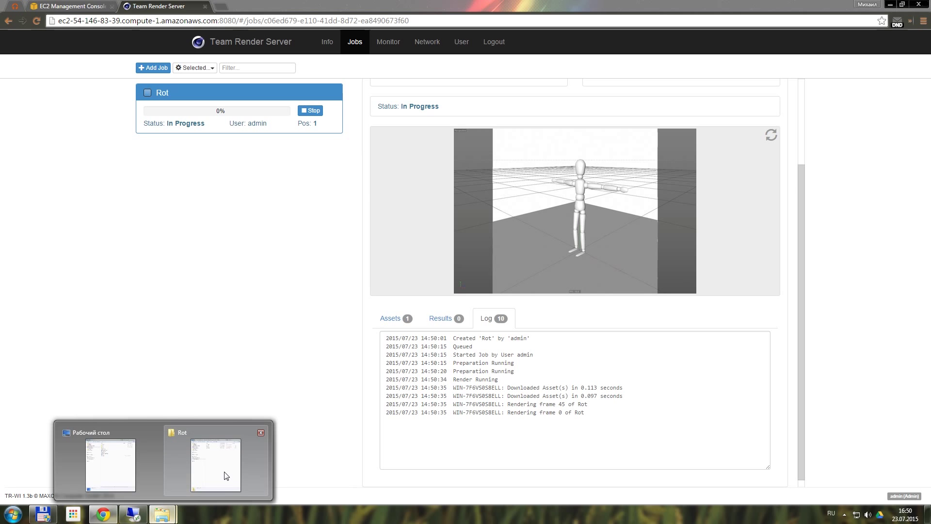
pyautogui.click(194, 477)
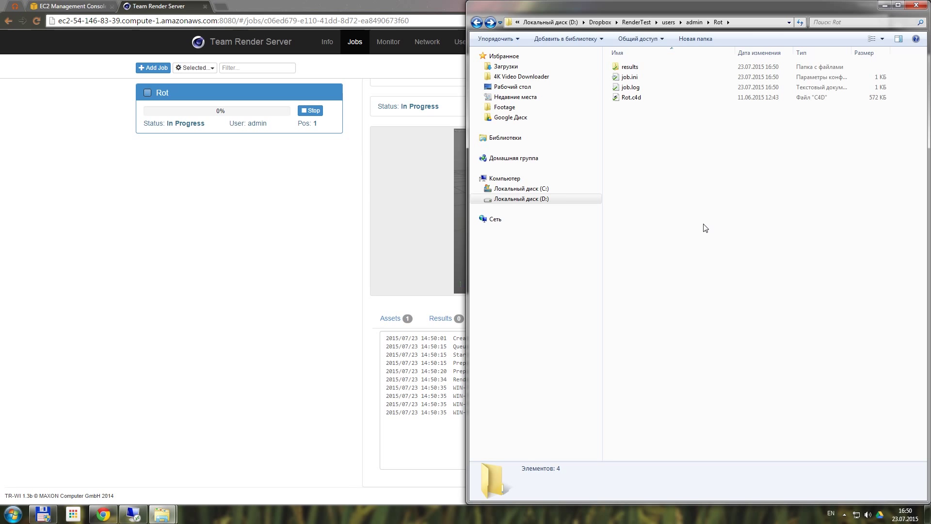
pyautogui.hotkey('alt', 'Tab')
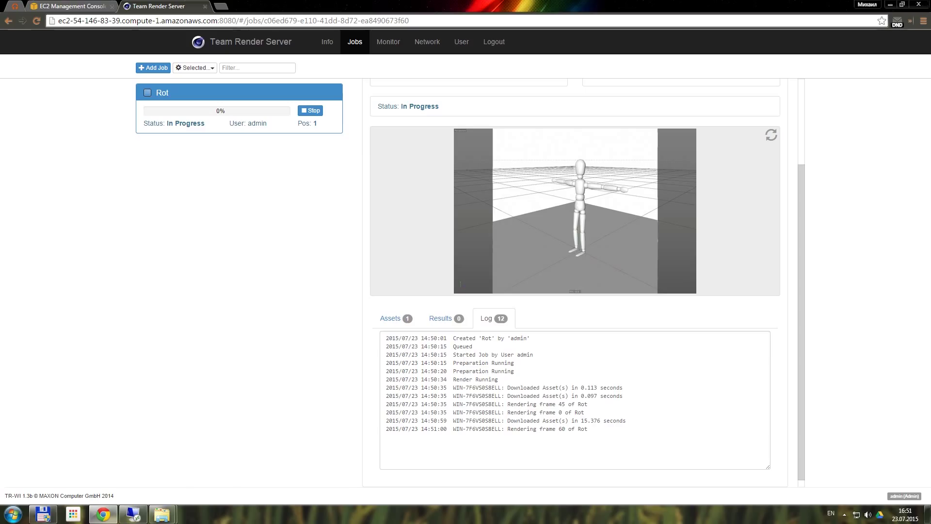
pyautogui.click(164, 515)
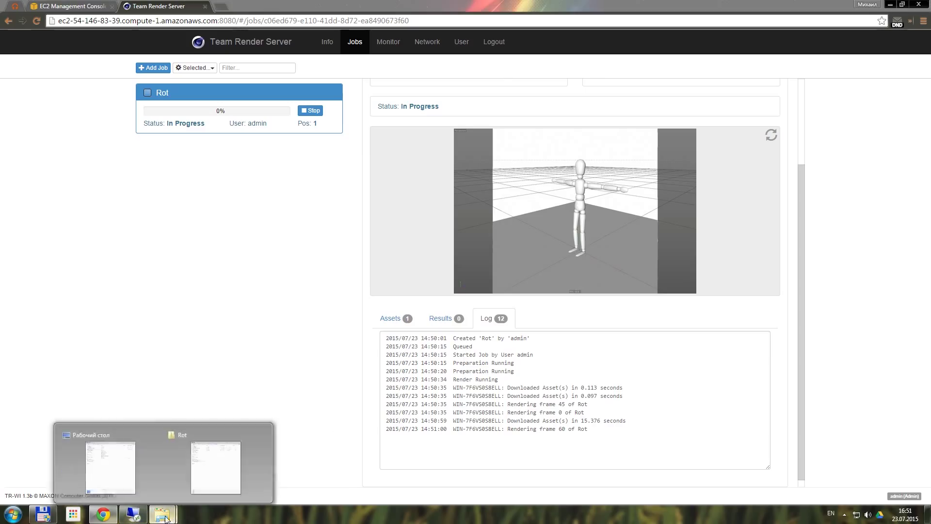
pyautogui.click(216, 467)
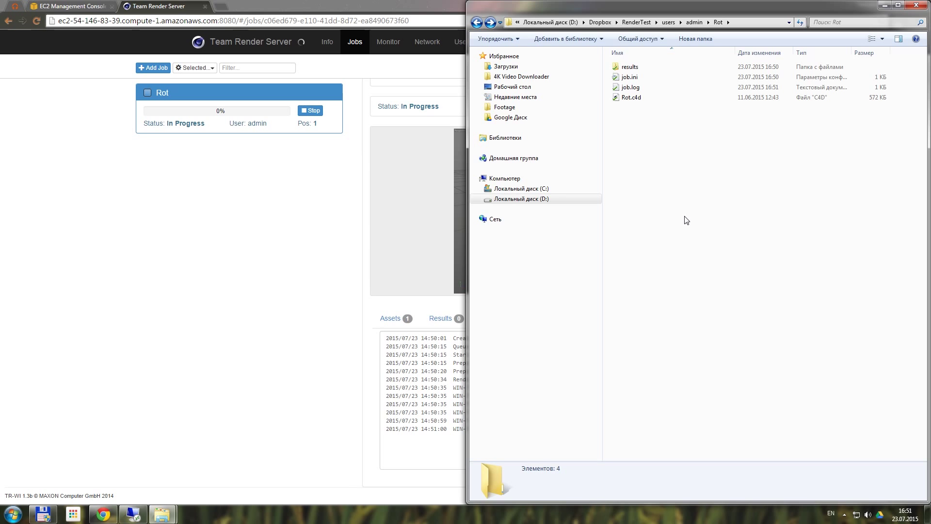
pyautogui.click(133, 514)
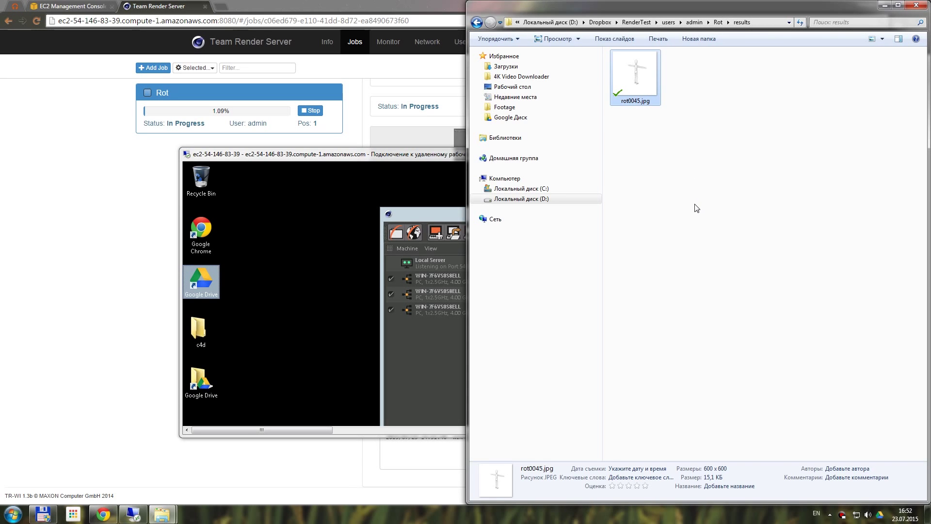
# View rot0045.jpg in the image viewer, close it, then switch to the EC2 console tab
pyautogui.doubleClick(639, 86)
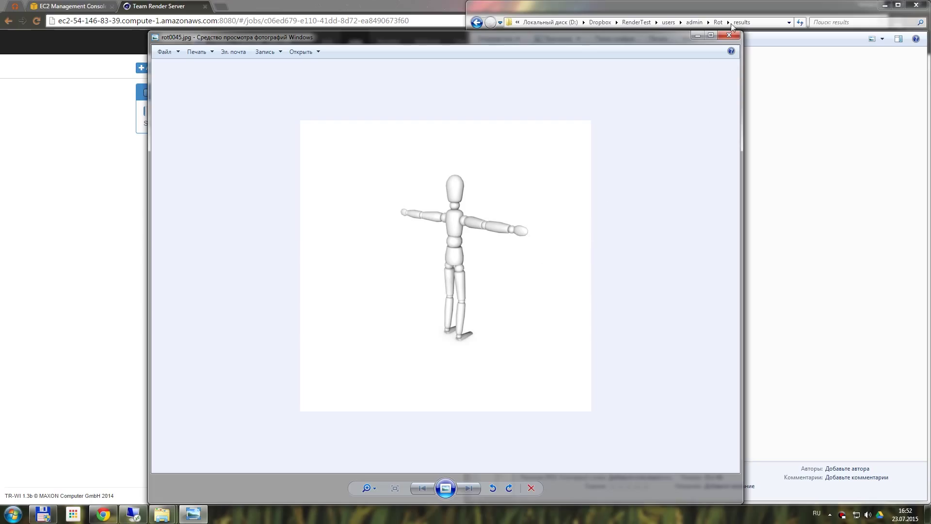
pyautogui.click(728, 35)
pyautogui.click(388, 170)
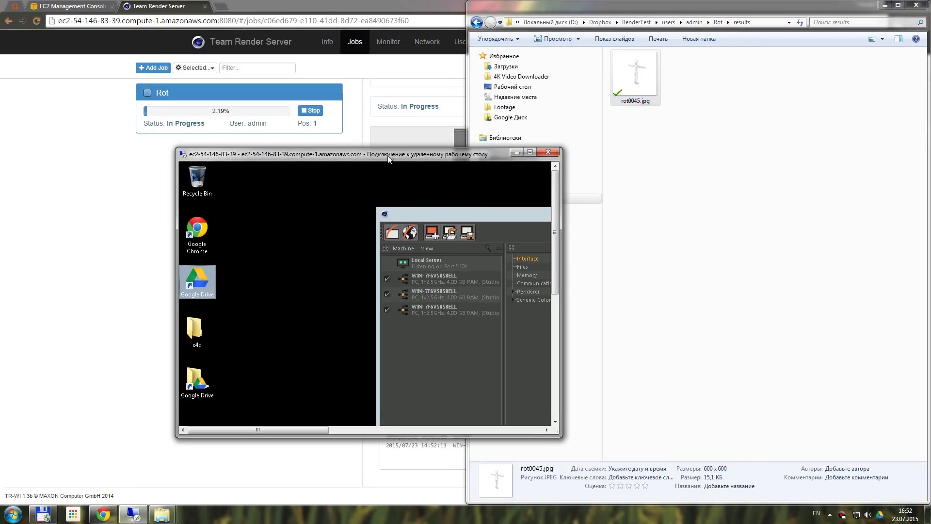
pyautogui.moveTo(387, 154); pyautogui.dragTo(348, 151)
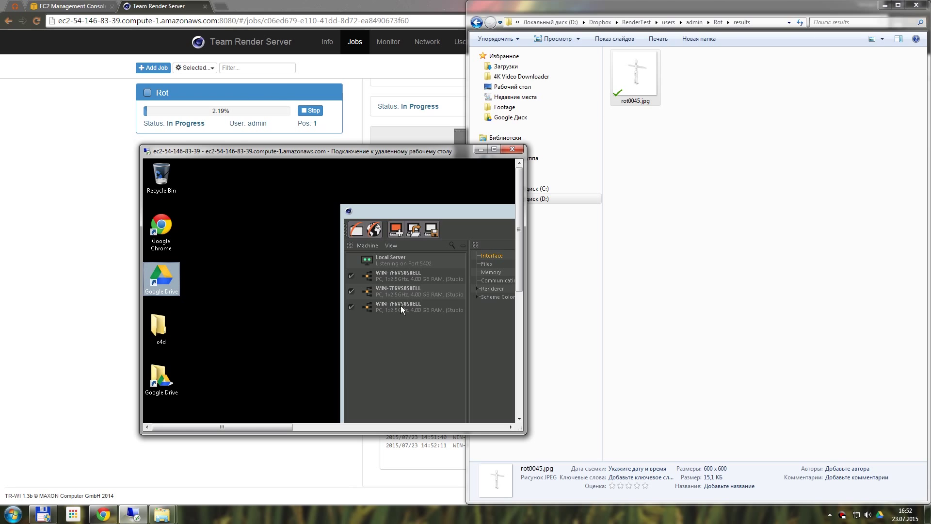
pyautogui.click(72, 7)
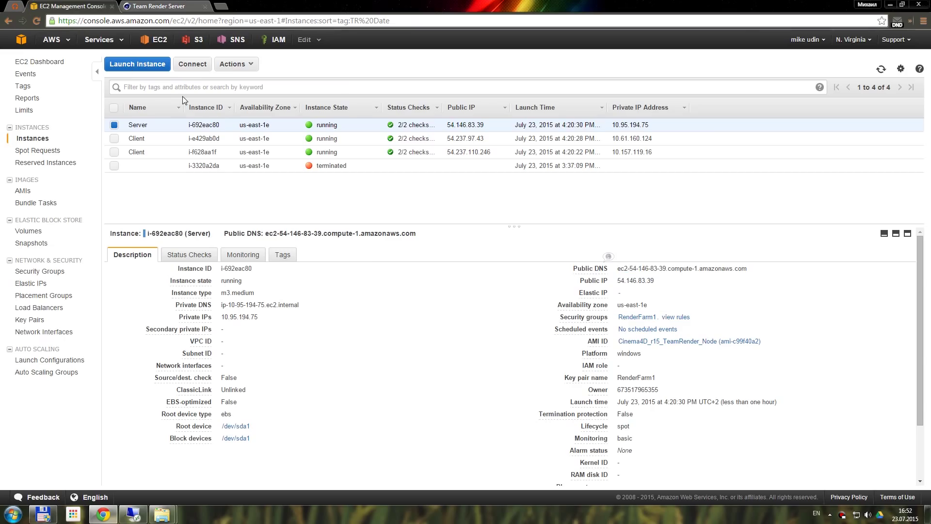
# Terminate the Server and both Client instances, leaving out the already terminated one
pyautogui.click(114, 108)
pyautogui.click(114, 166)
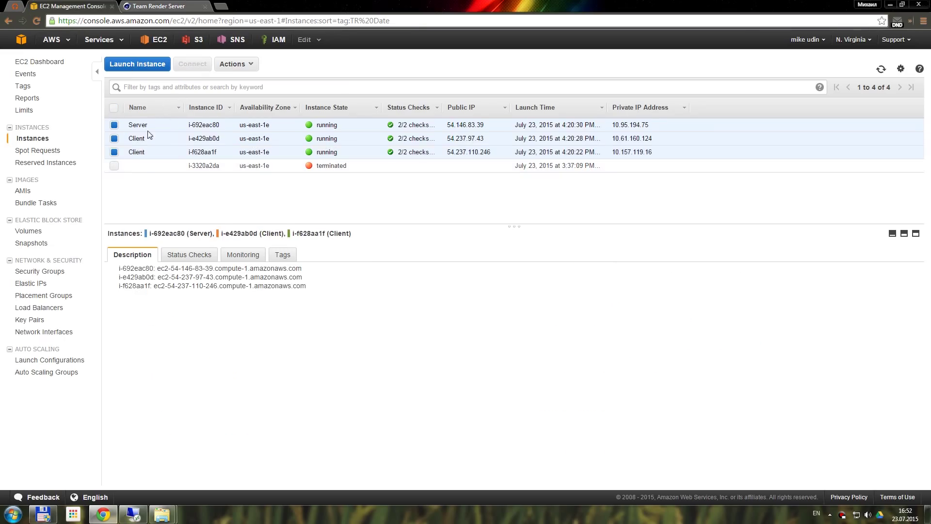
pyautogui.rightClick(352, 129)
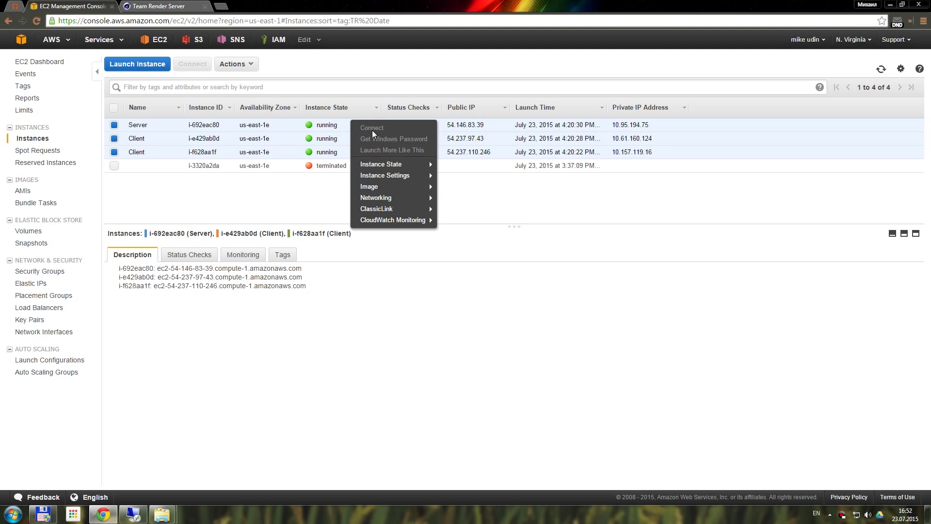
pyautogui.moveTo(388, 164)
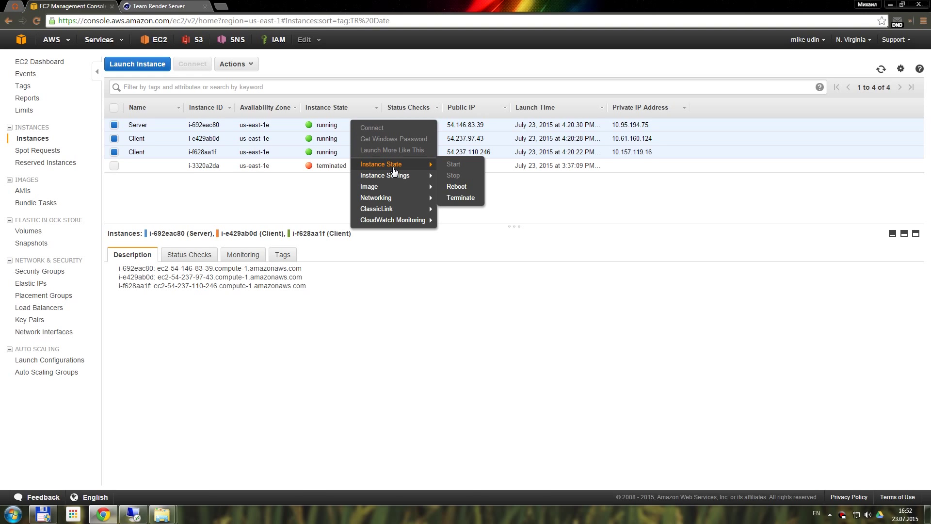
pyautogui.click(471, 199)
pyautogui.click(602, 330)
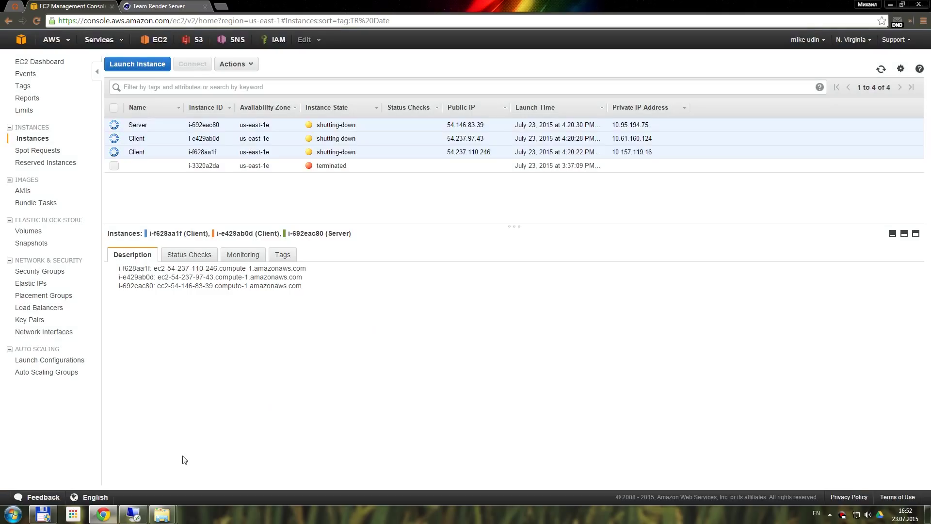
# Bring up the results folder on the remote desktop to view frames rot0045.jpg and rot0060.jpg
pyautogui.click(134, 514)
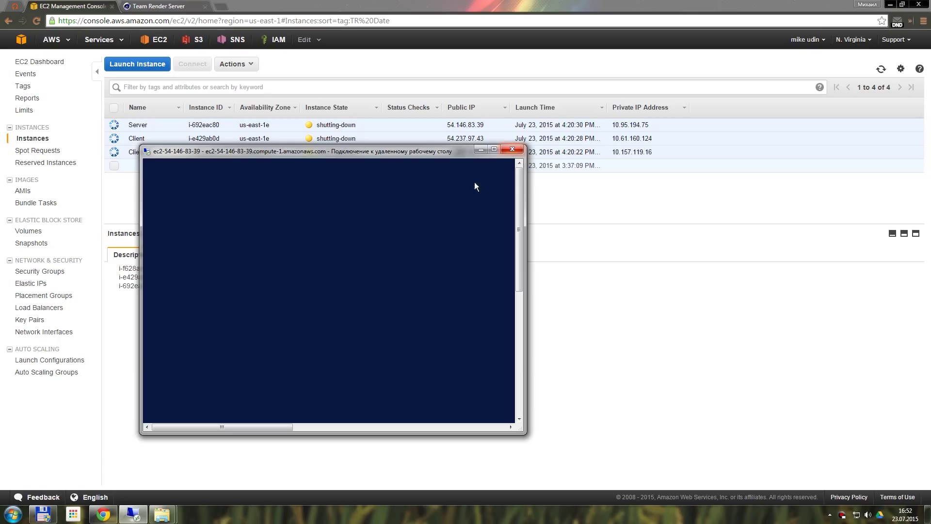
pyautogui.moveTo(161, 514)
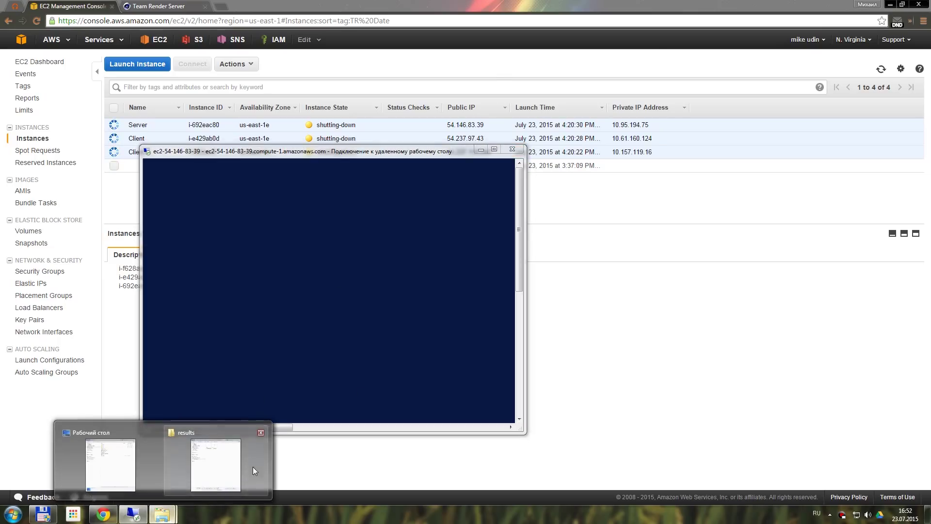
pyautogui.click(252, 466)
pyautogui.click(725, 231)
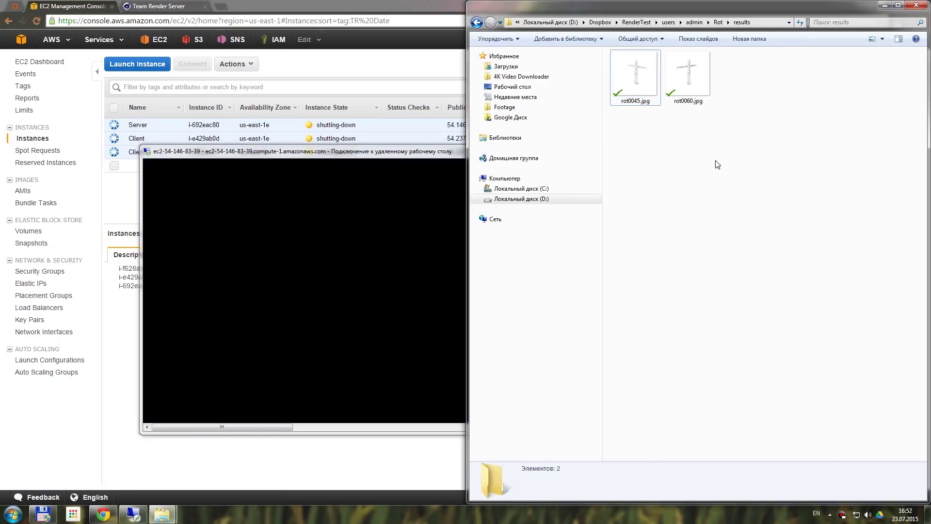